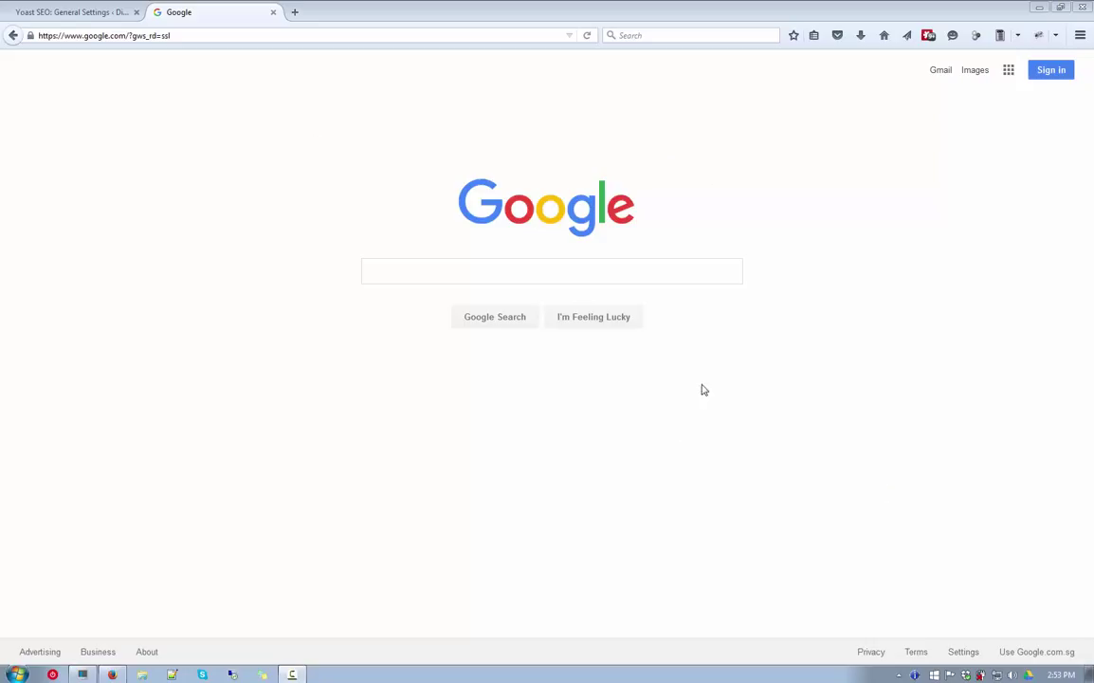
- Dismiss the colour scheme notice and search Google for 'google webmaster tools'
click(573, 273)
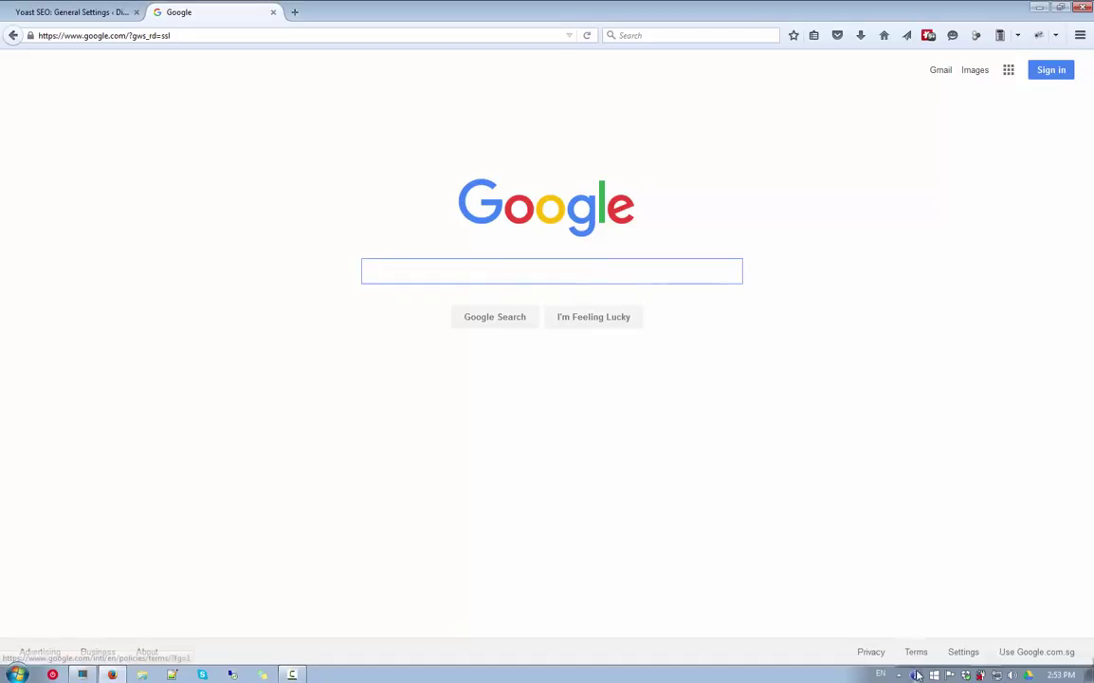
click(641, 382)
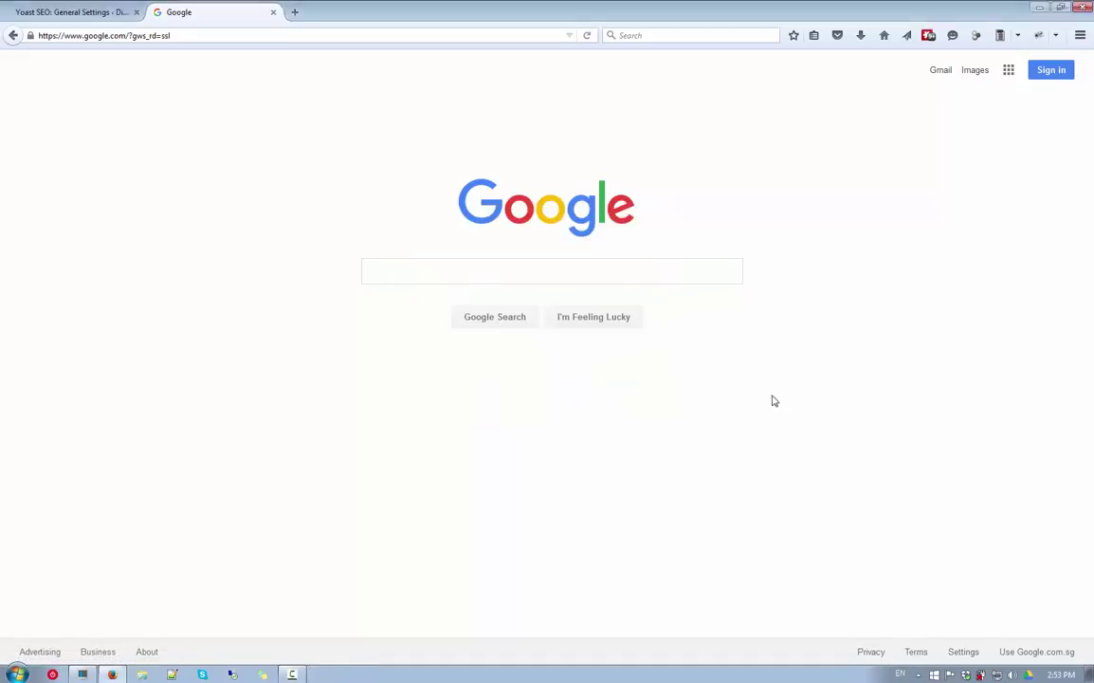
click(632, 272)
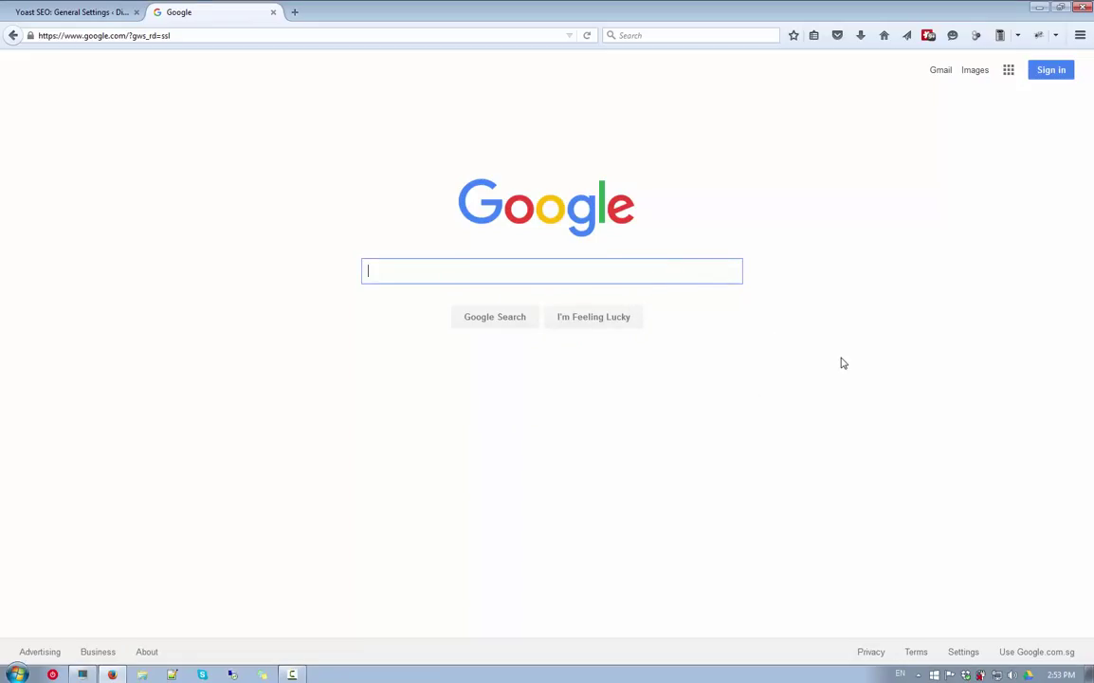
text(googl)
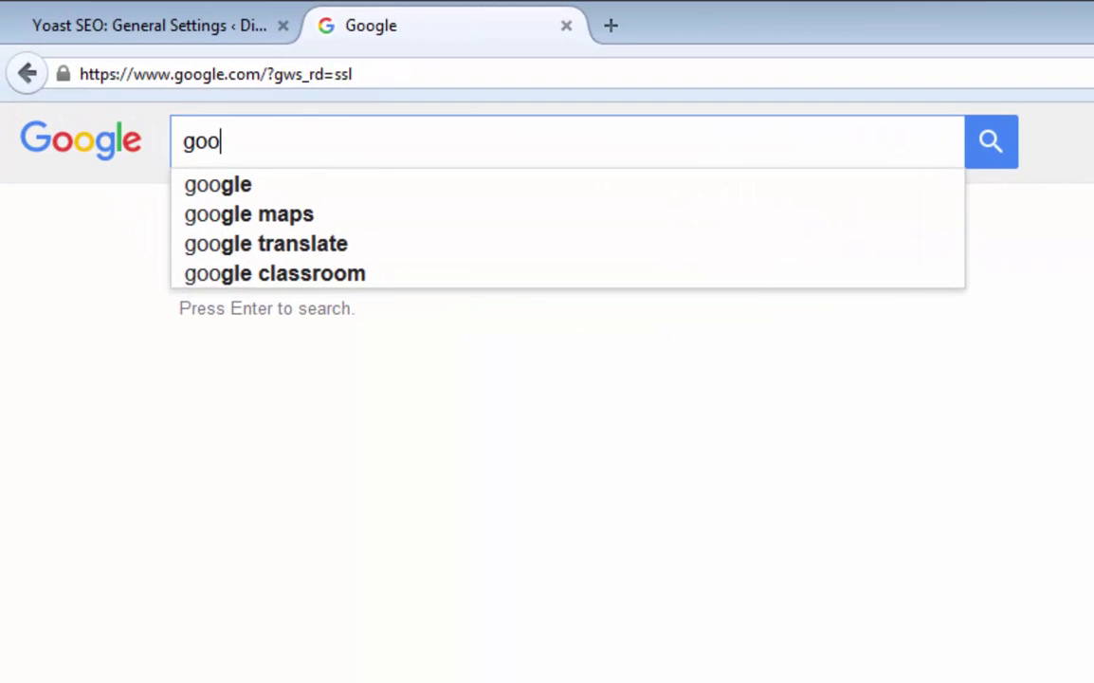
text(e web)
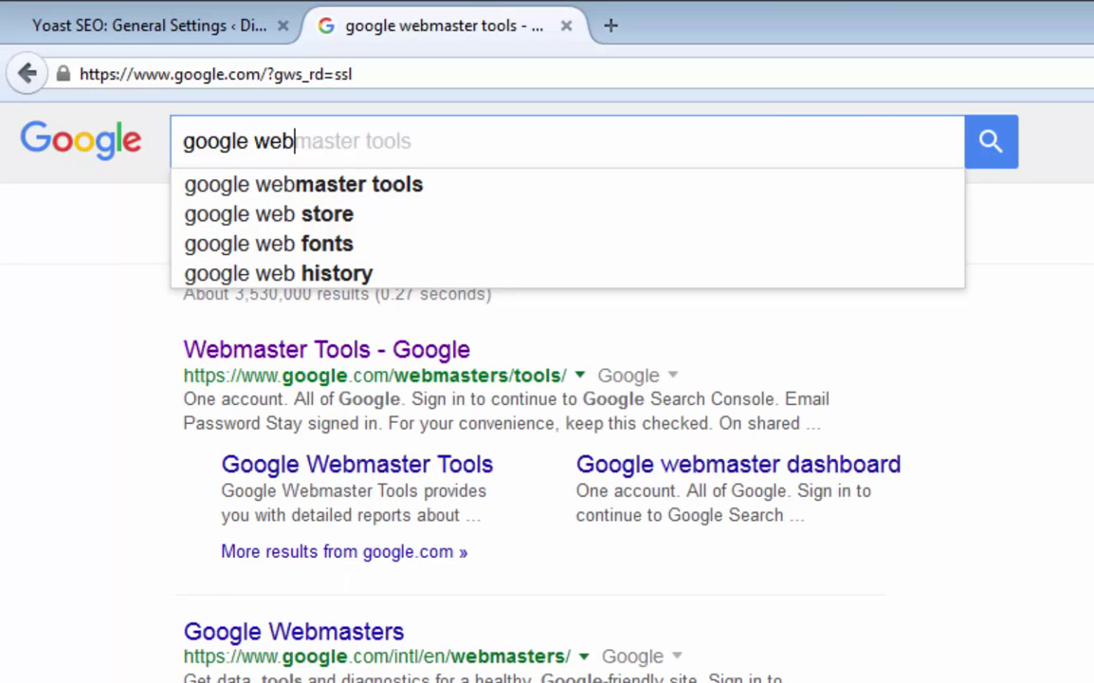
click(410, 185)
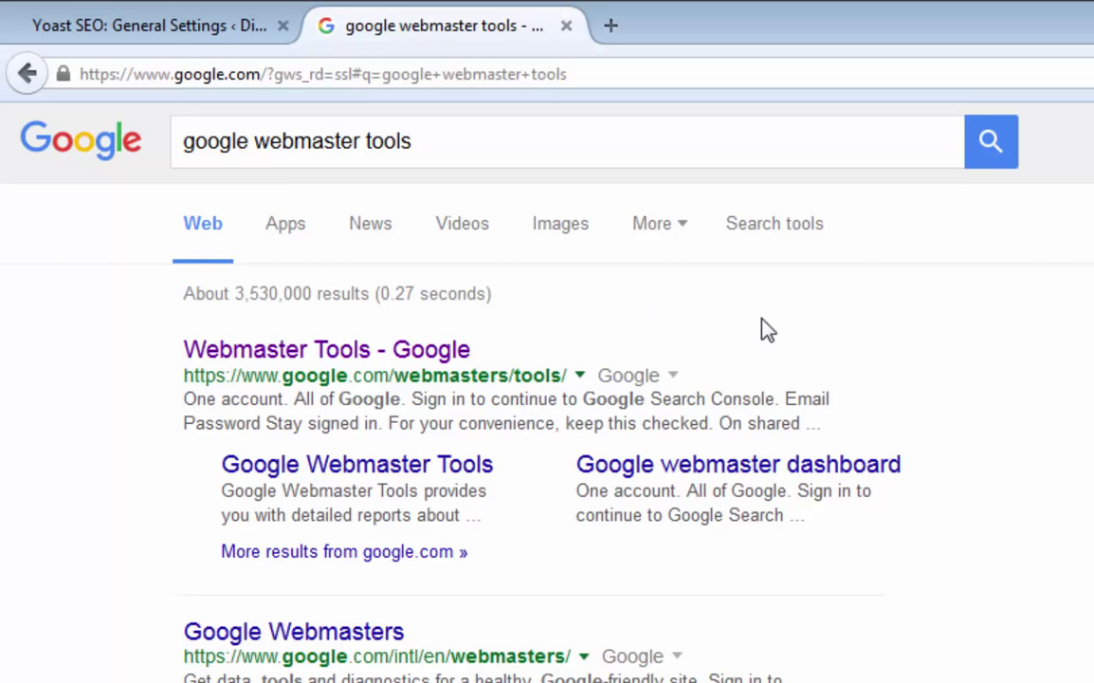
- Open the Webmaster Tools result and sign in with a different Google account
click(324, 353)
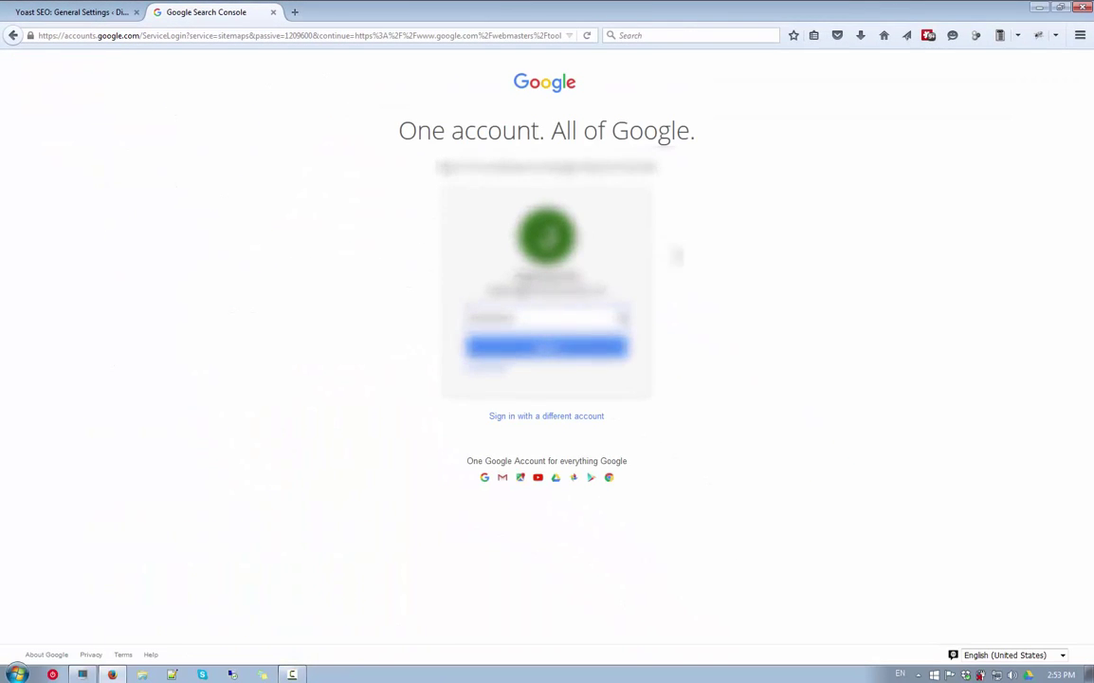
click(590, 418)
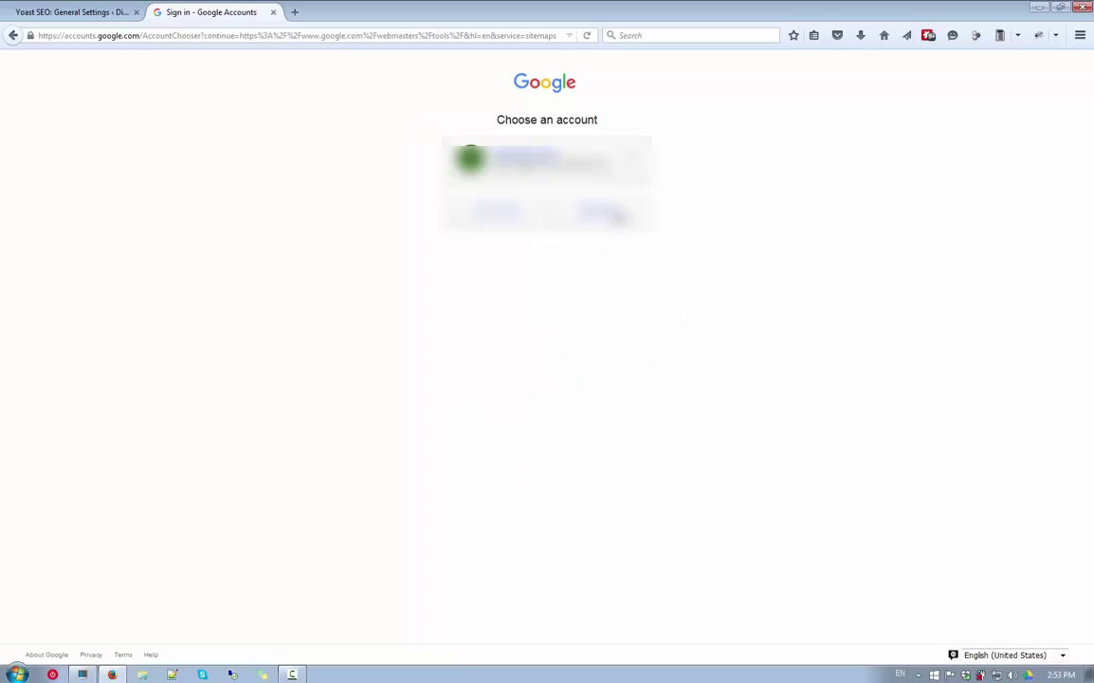
click(626, 163)
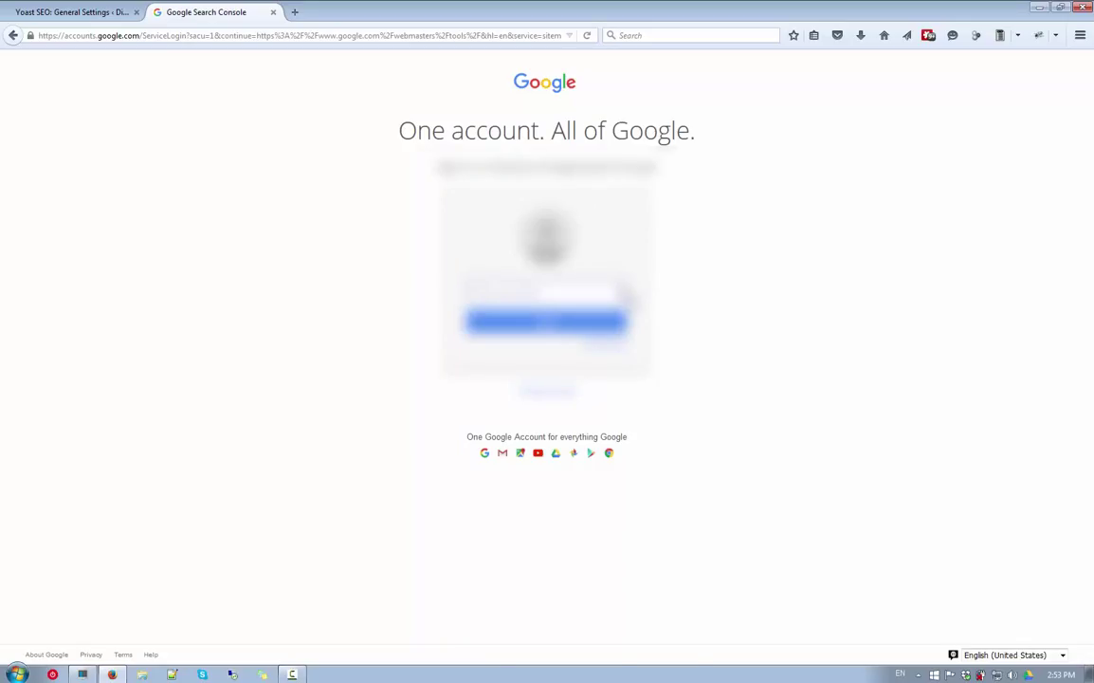
click(596, 320)
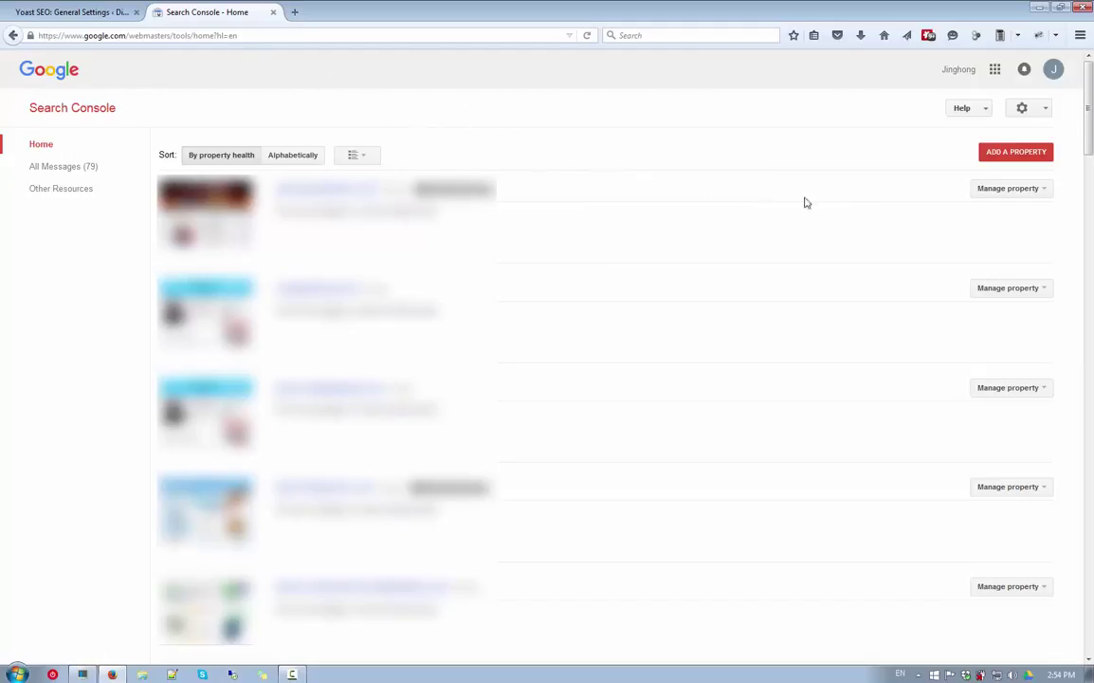
click(1005, 154)
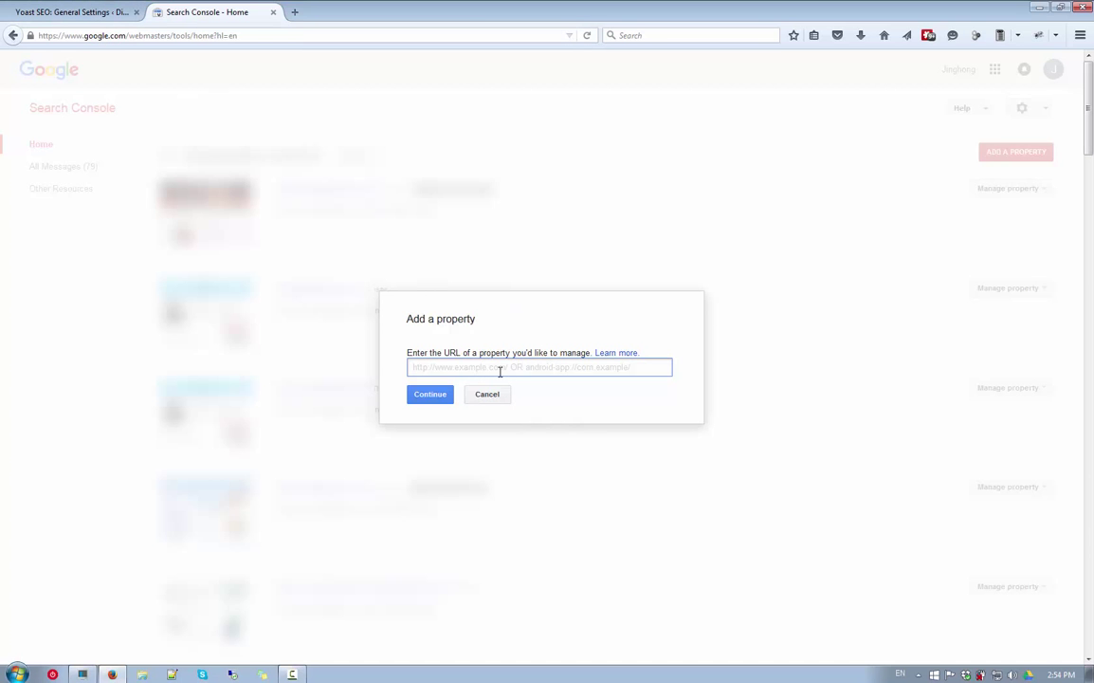
click(84, 13)
drag(133, 36, 19, 29)
key(ctrl+c)
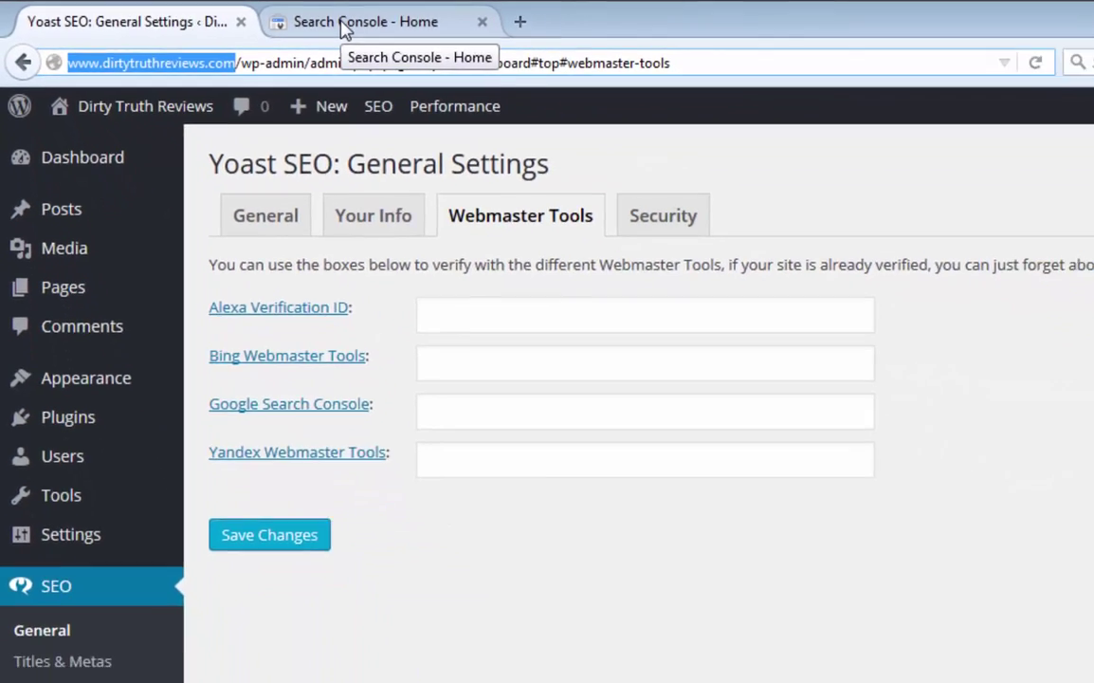
click(476, 36)
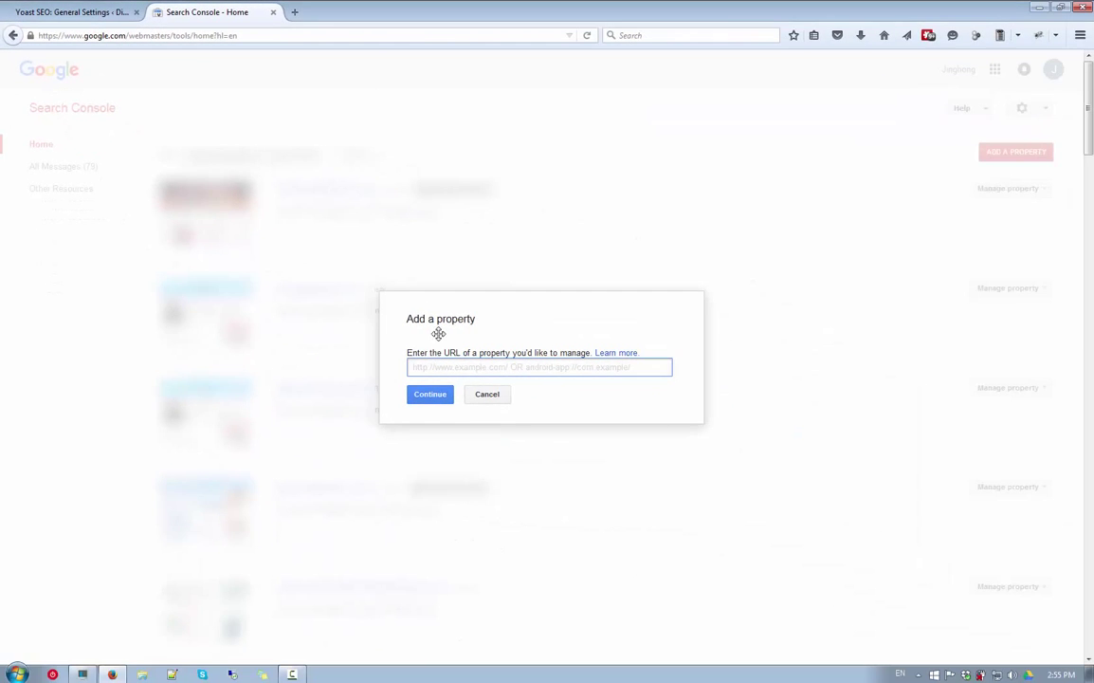
key(ctrl+v)
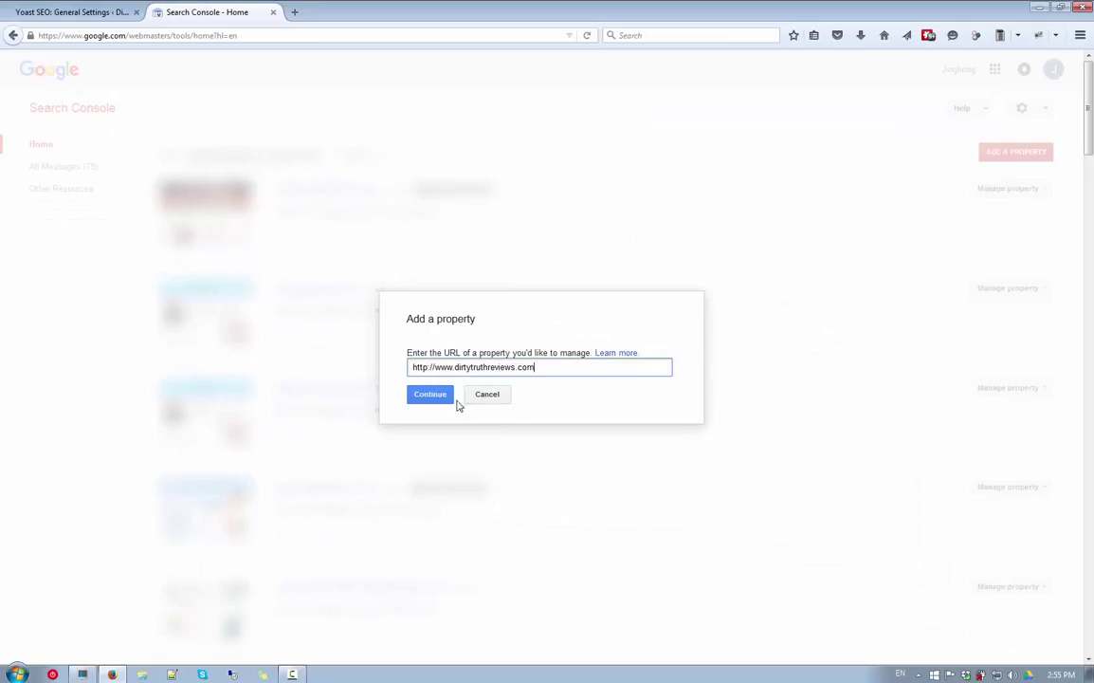
click(441, 401)
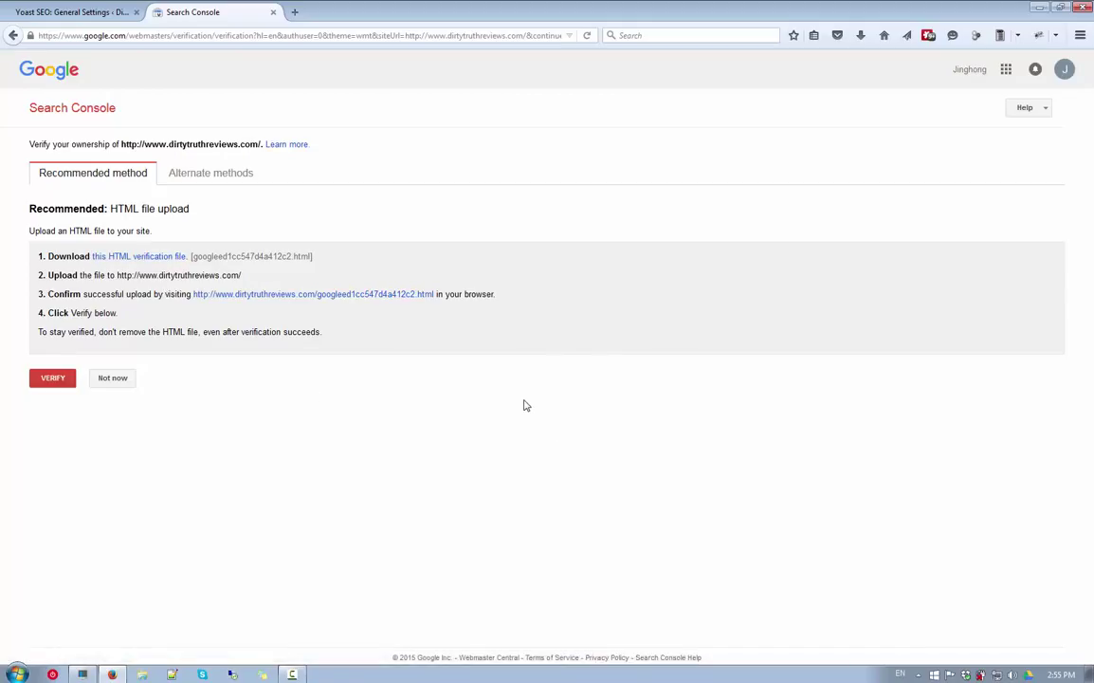
- Choose the HTML tag alternate method, select the full meta tag, then go to Yoast SEO
click(218, 175)
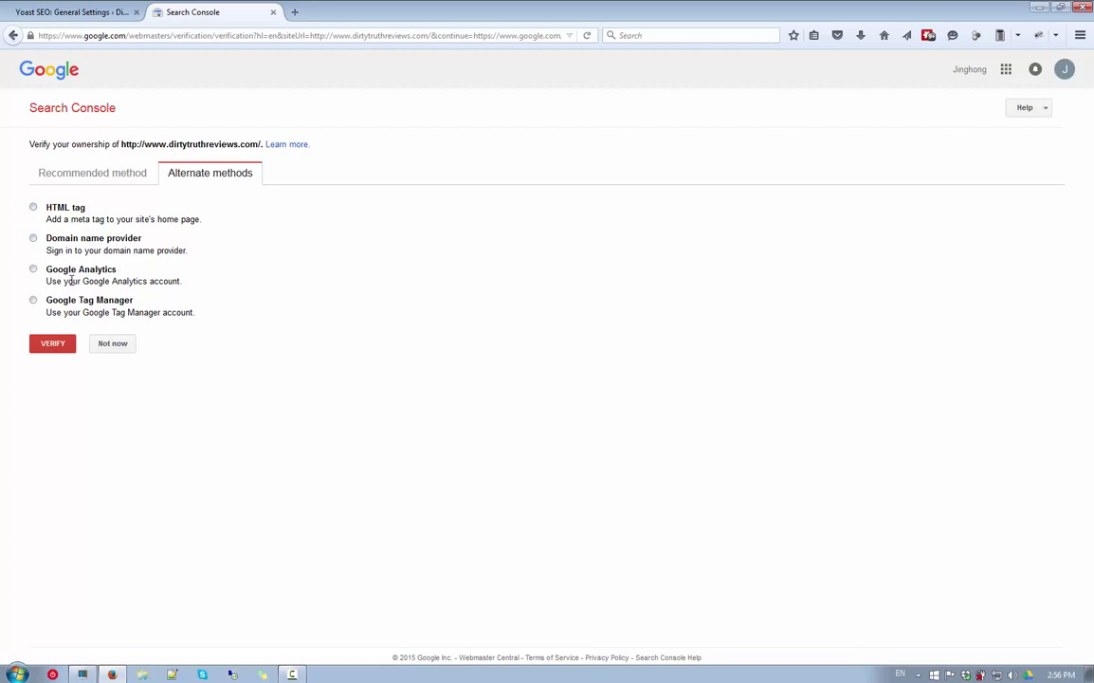
click(33, 207)
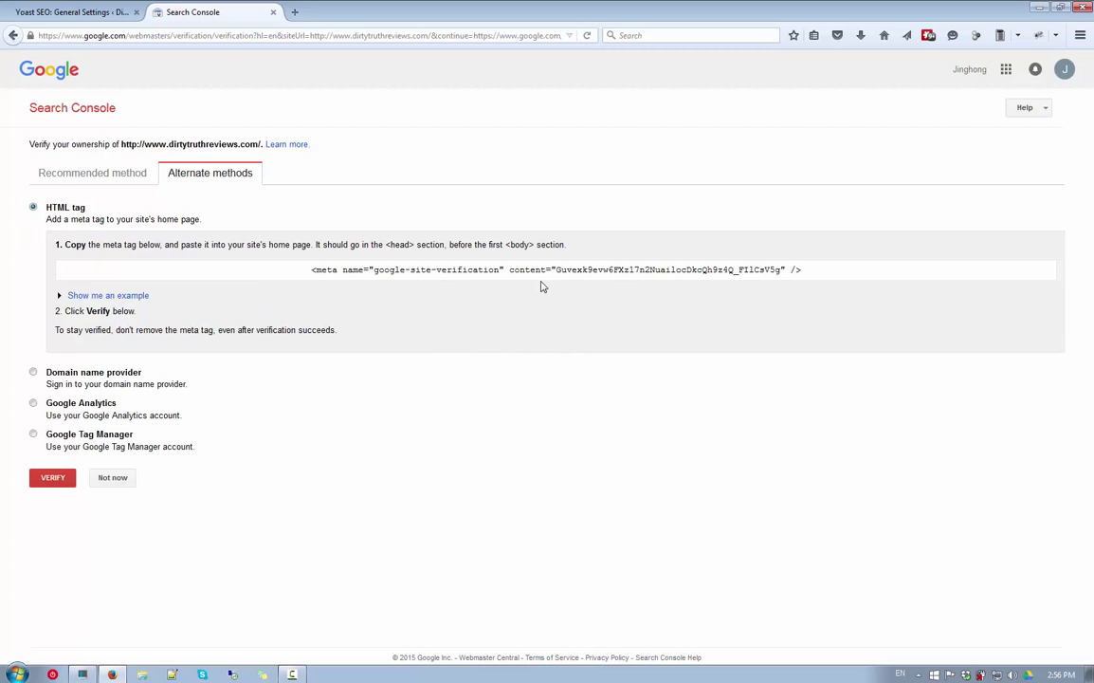
drag(313, 271, 724, 241)
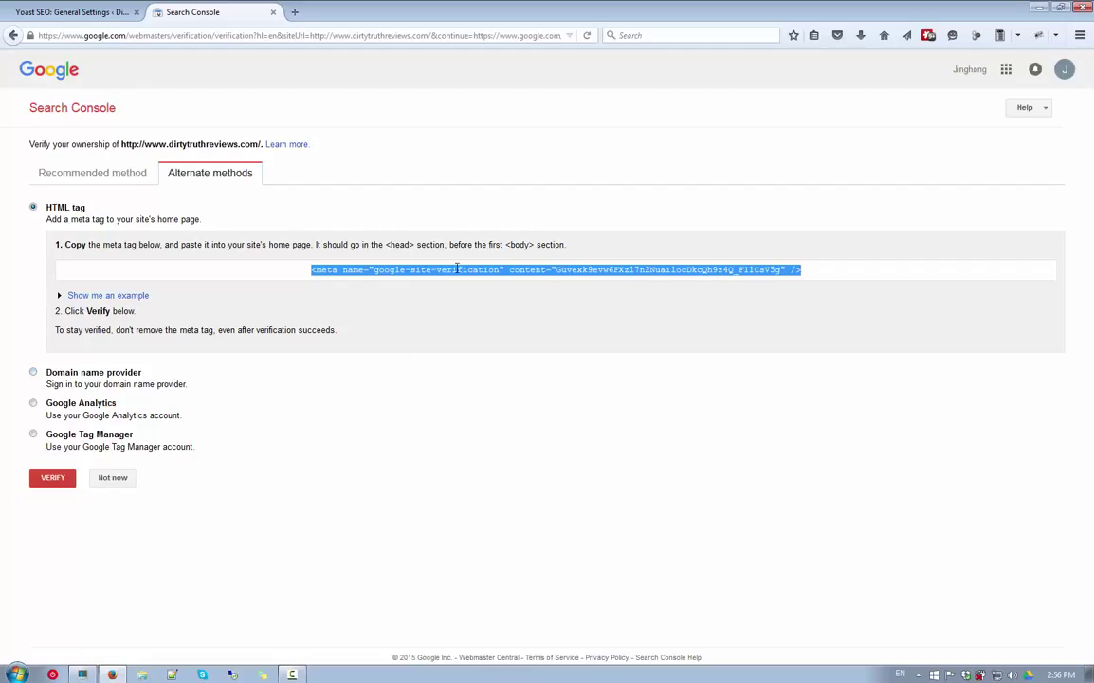
click(64, 17)
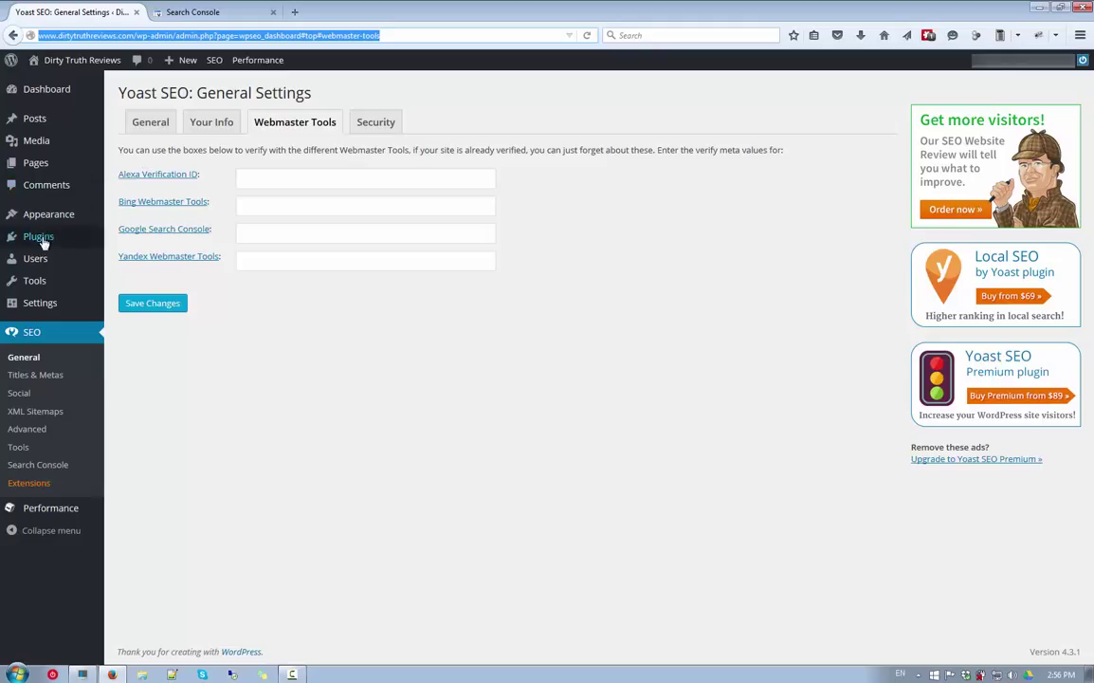
- Open Yoast SEO General settings on the Webmaster Tools verification fields
mouse_move(42, 236)
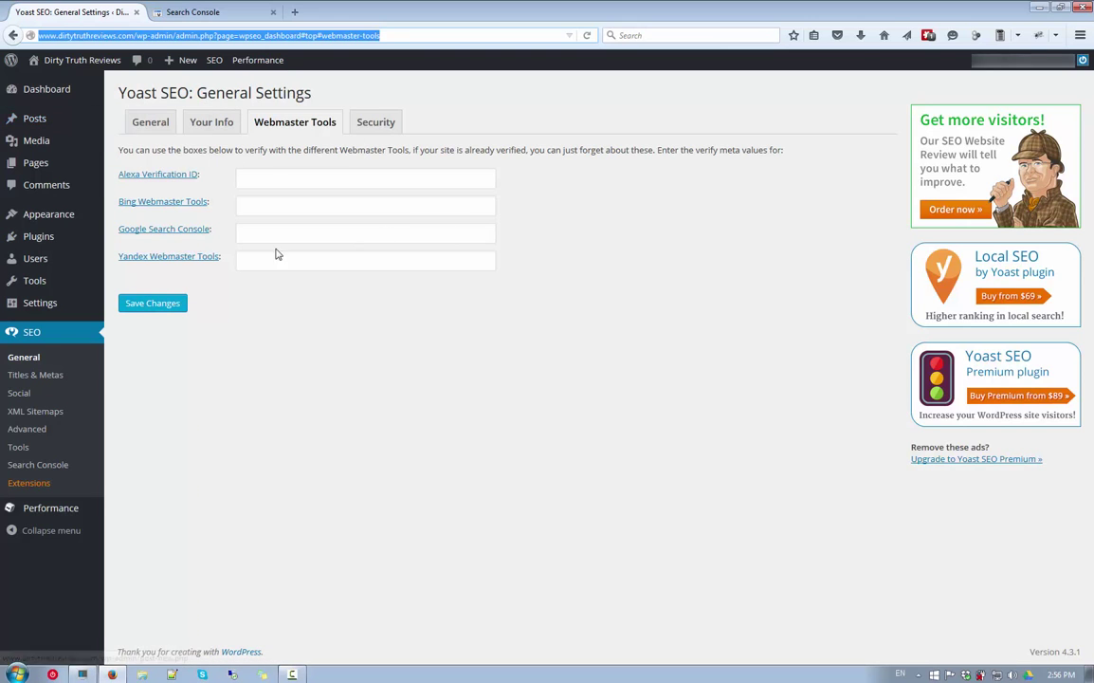
click(38, 338)
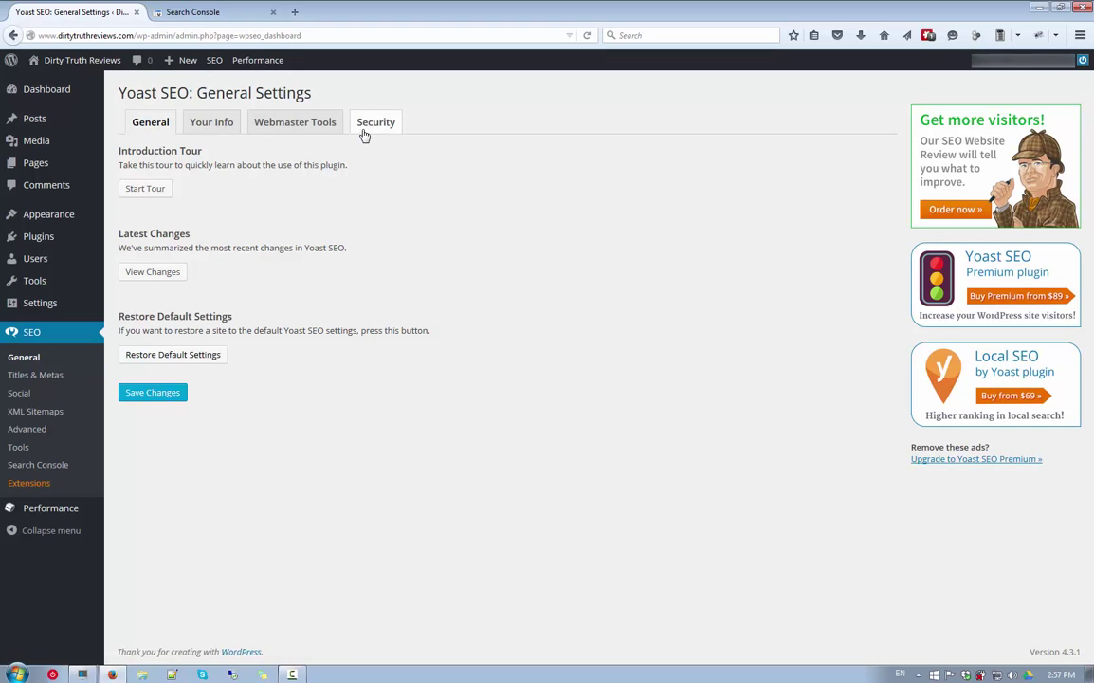
click(285, 133)
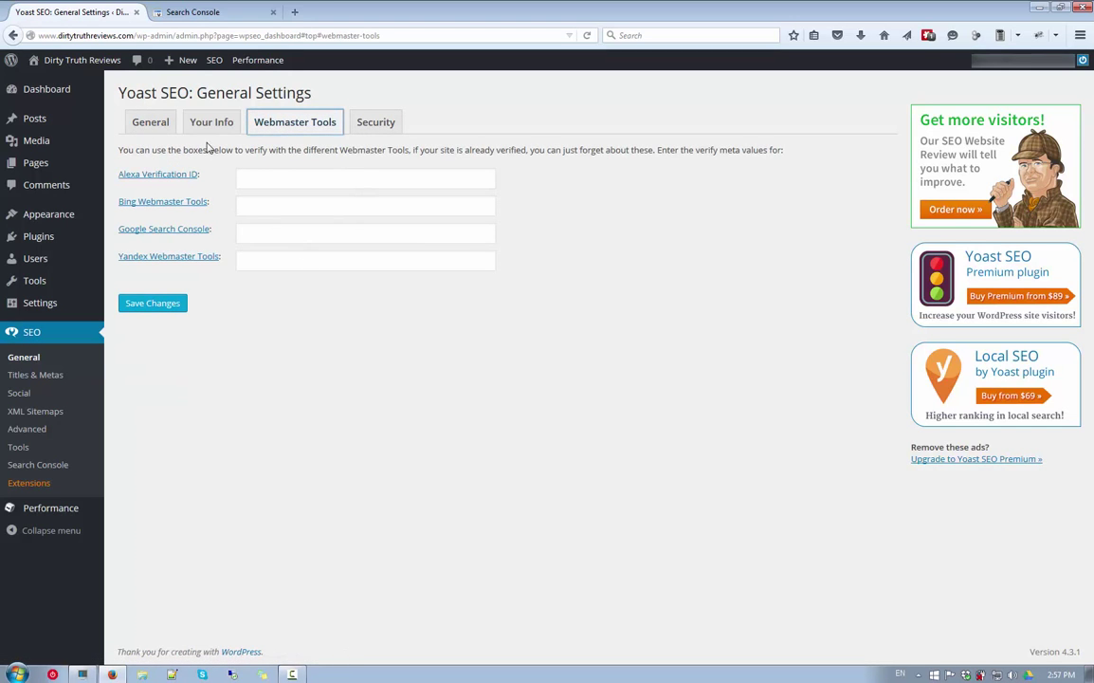
click(284, 231)
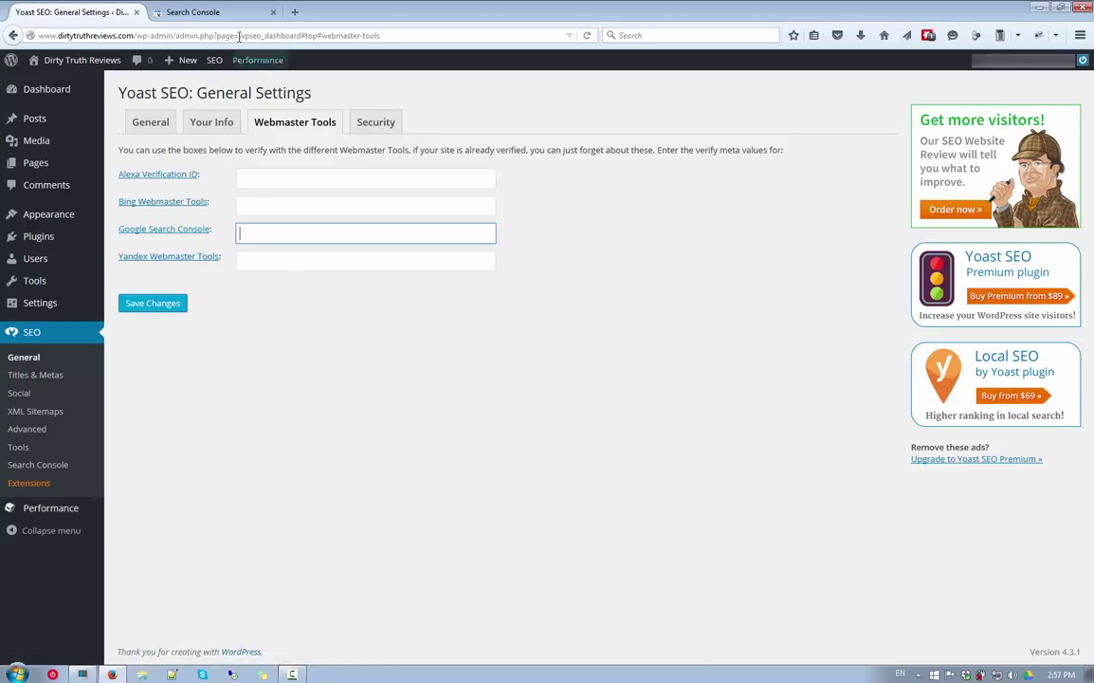
- Copy the Search Console meta tag into the Google Search Console field and save changes
click(192, 12)
right_click(477, 272)
click(527, 316)
click(76, 12)
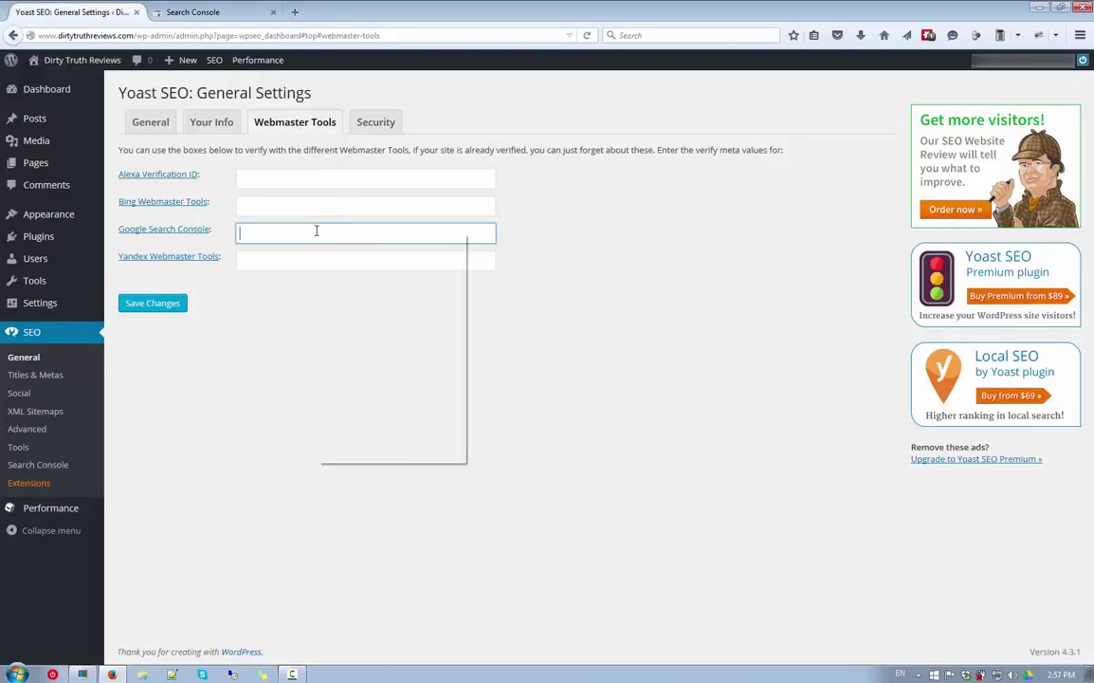
right_click(317, 231)
click(346, 284)
click(484, 298)
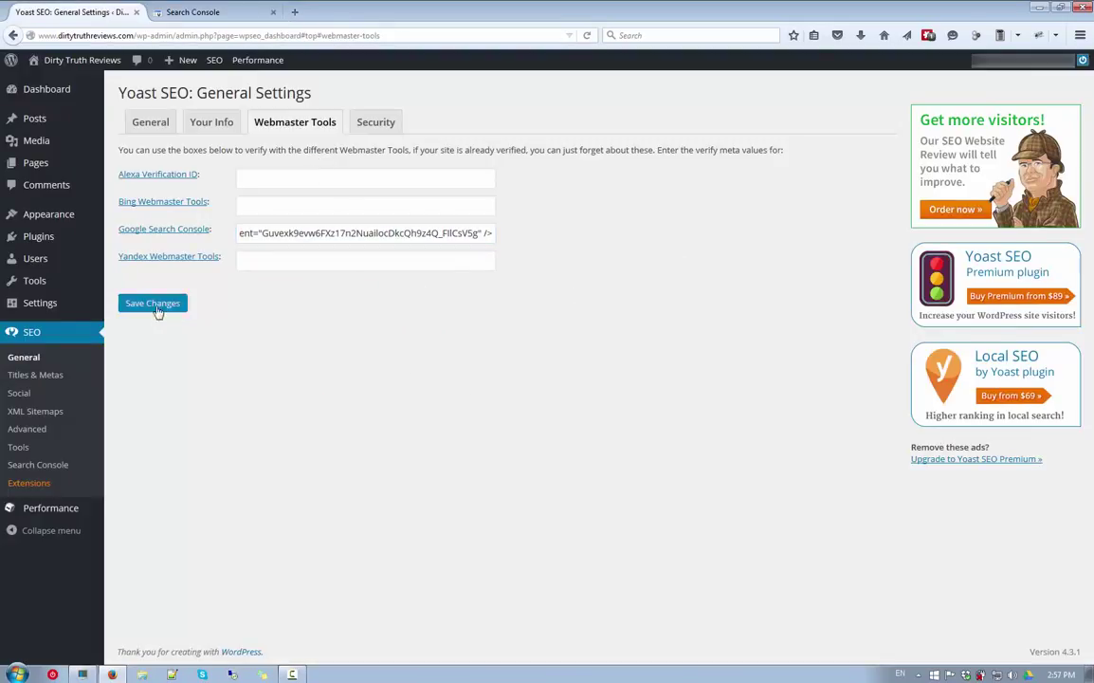
click(156, 305)
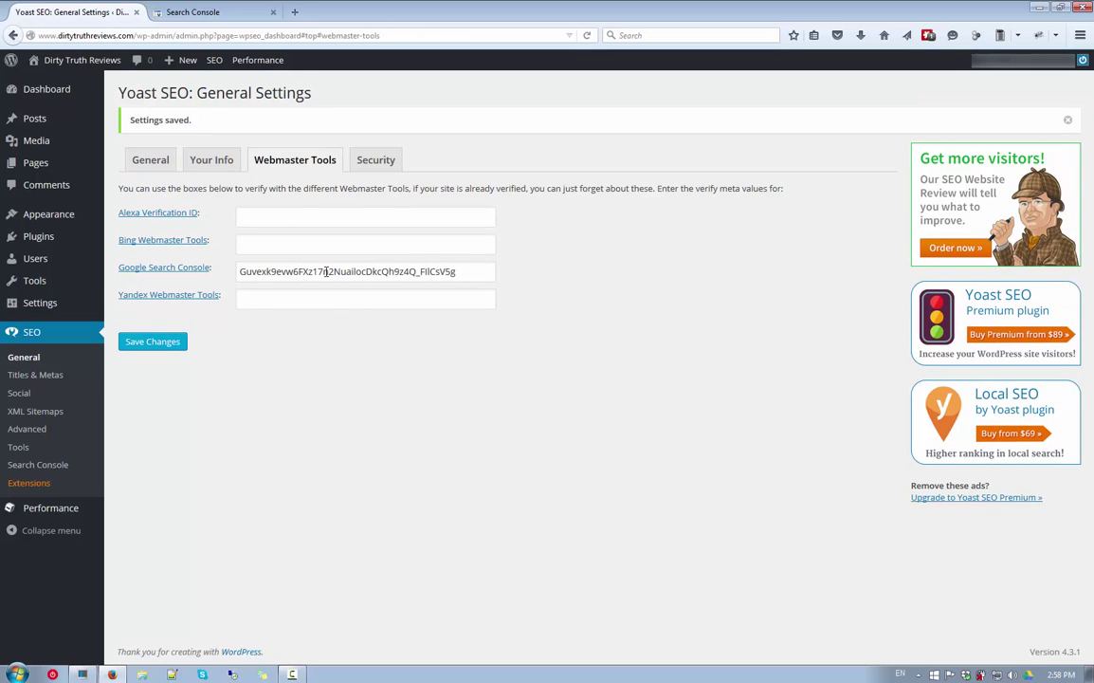
click(237, 16)
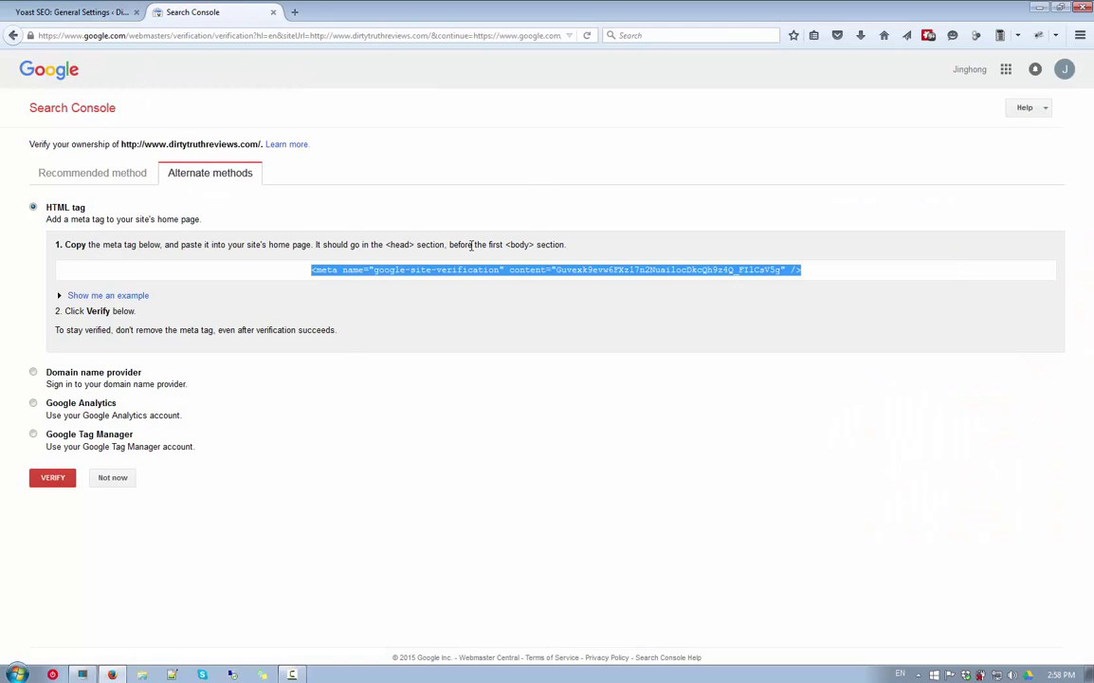
click(357, 372)
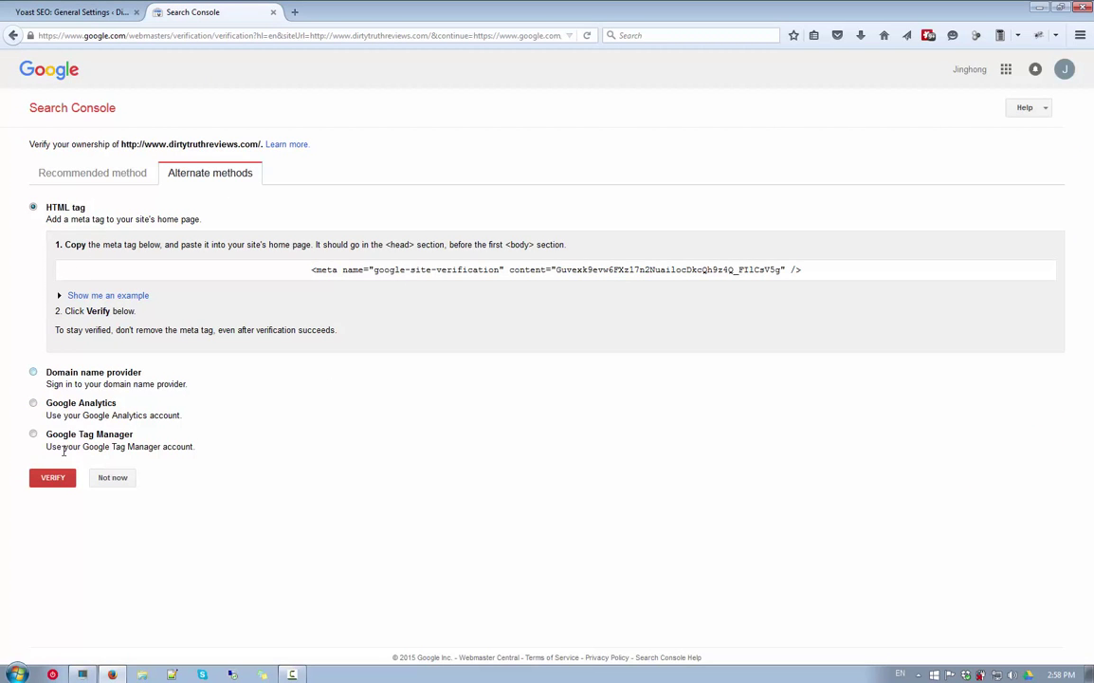
click(52, 477)
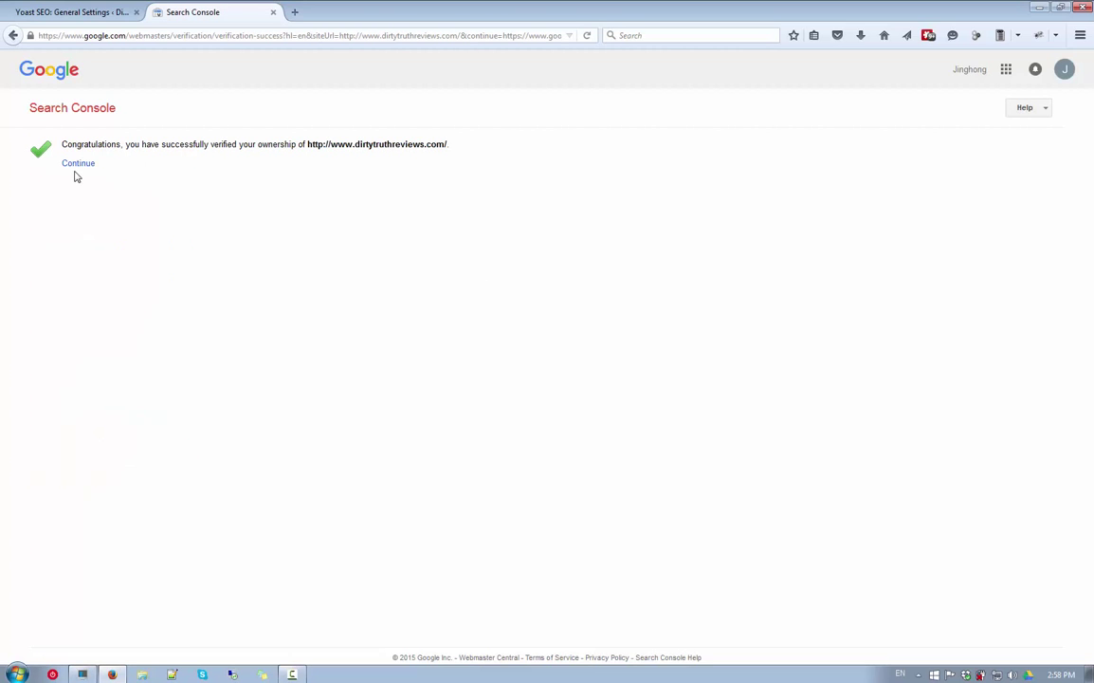
click(79, 167)
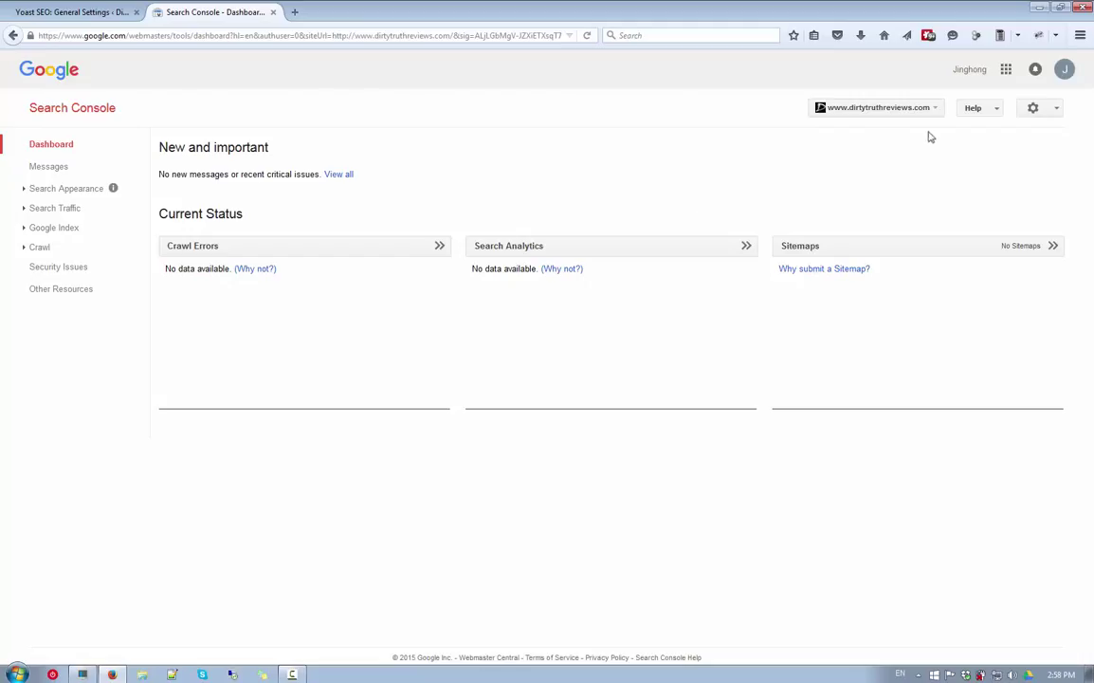
click(1055, 112)
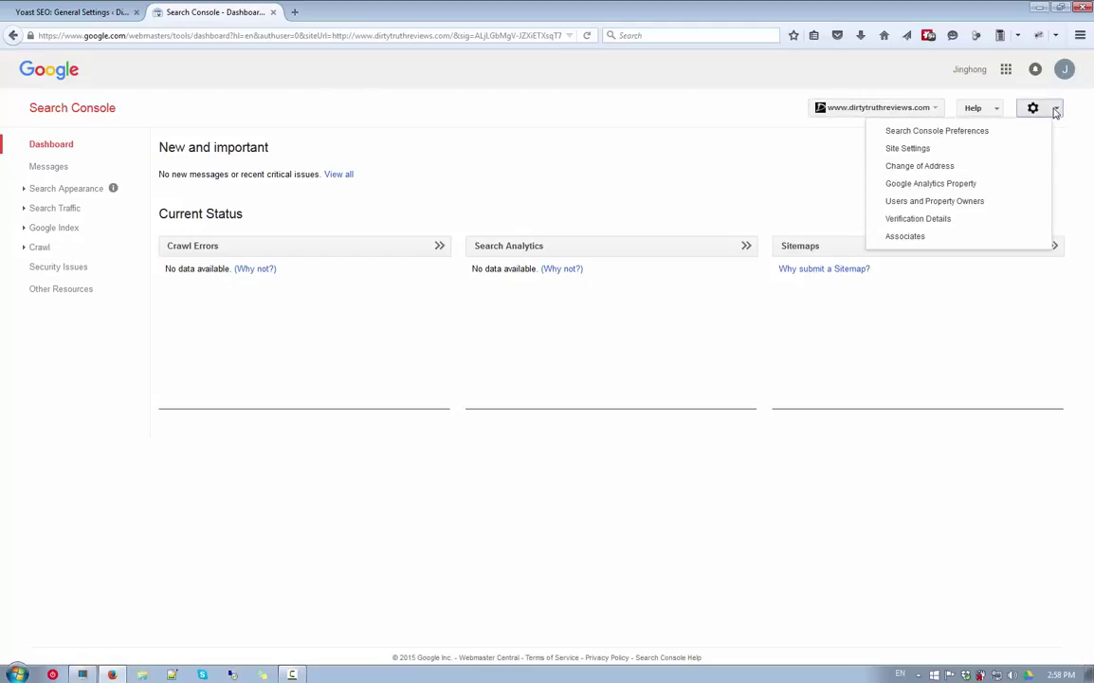
click(925, 149)
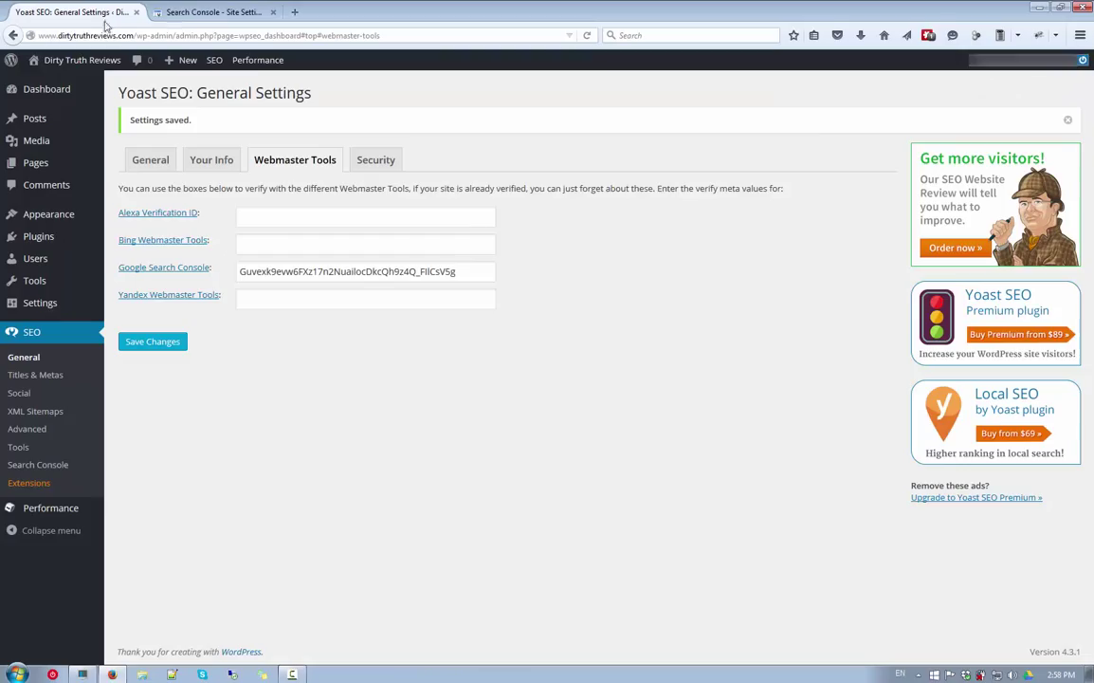
click(94, 13)
click(181, 13)
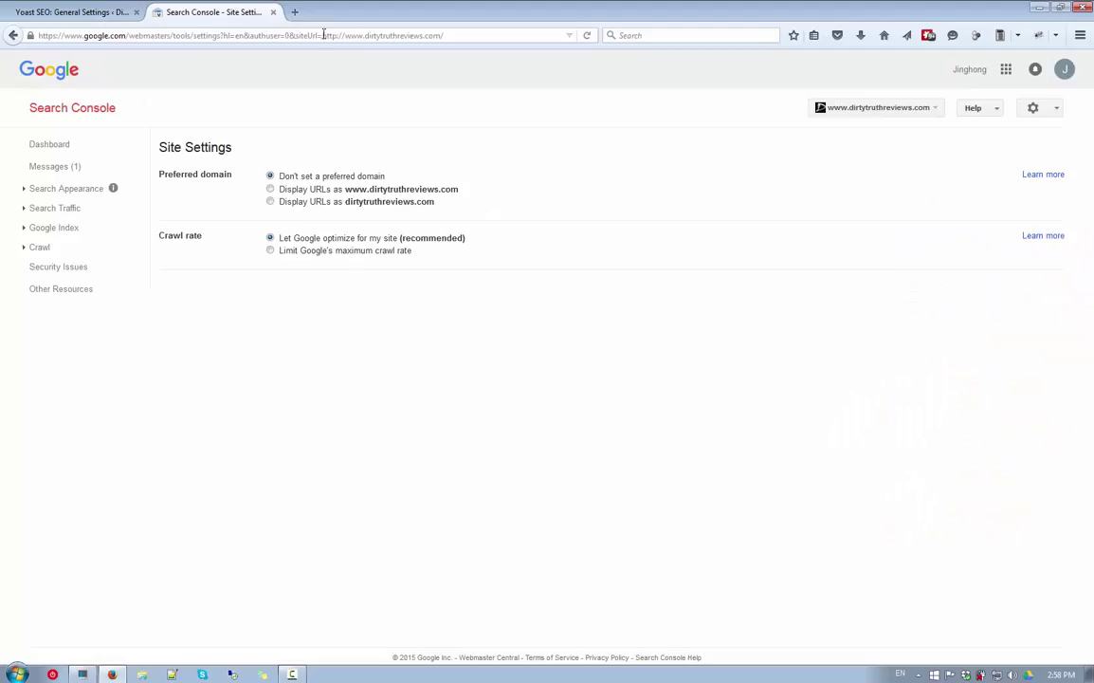
click(271, 189)
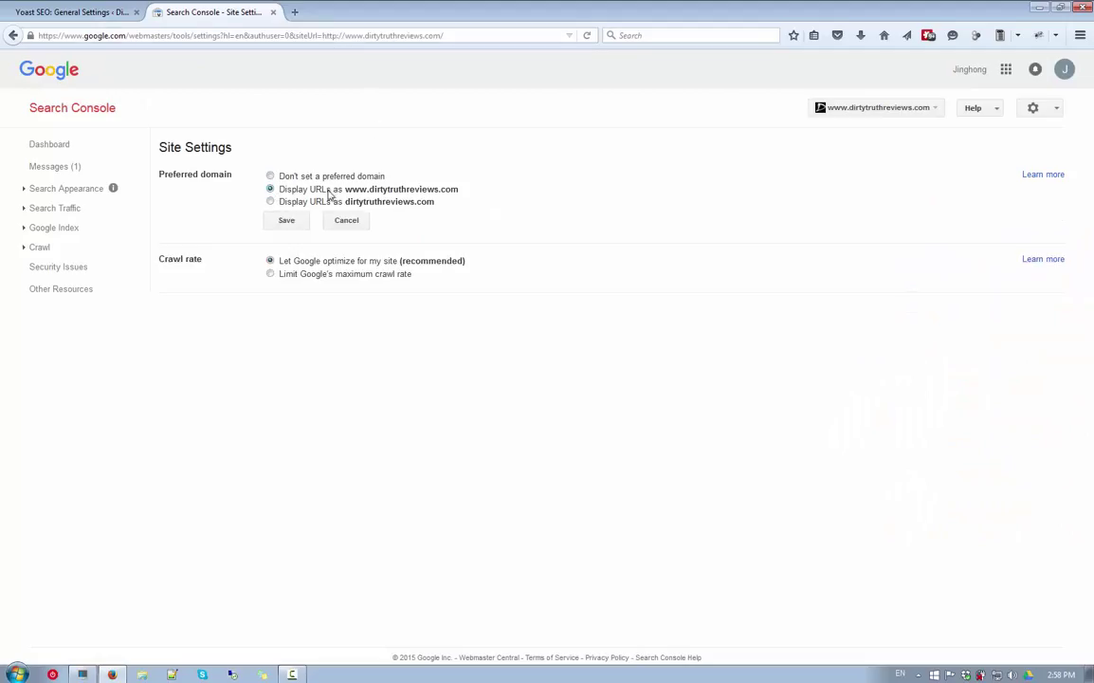
click(287, 221)
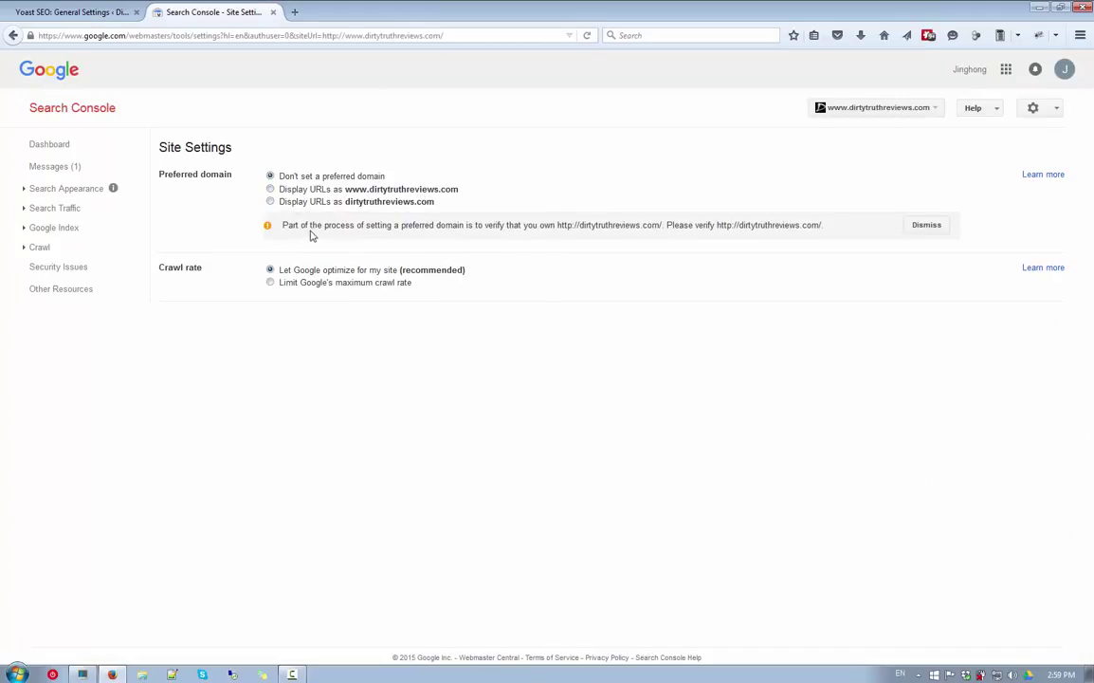
drag(311, 233, 414, 228)
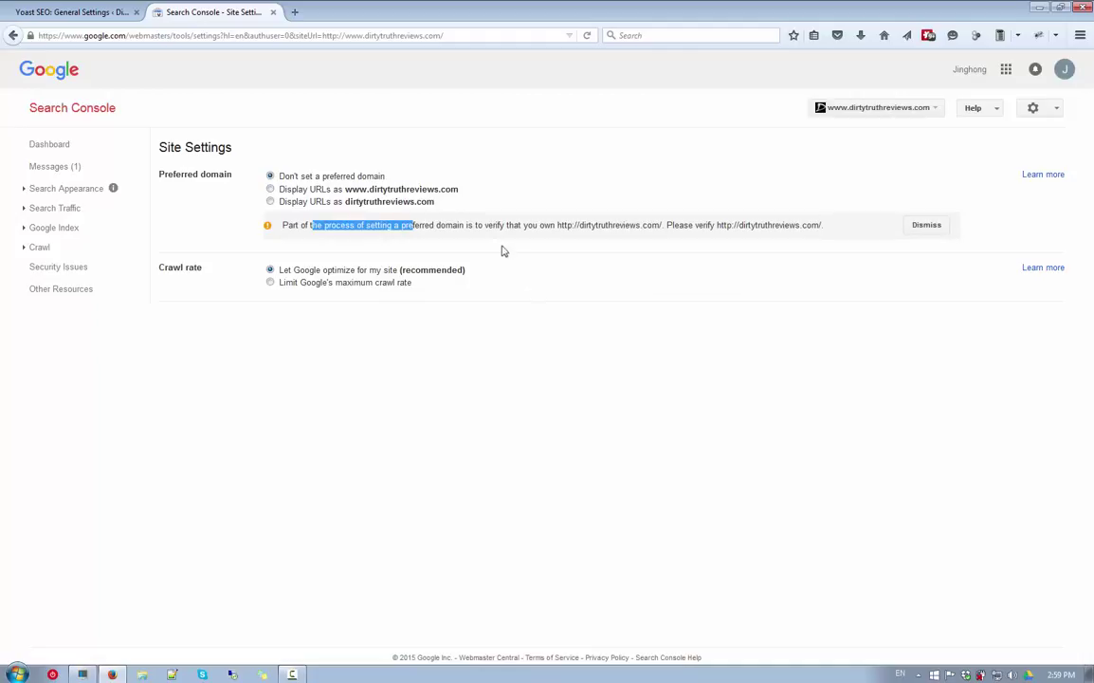
drag(567, 228, 662, 229)
click(849, 252)
click(924, 224)
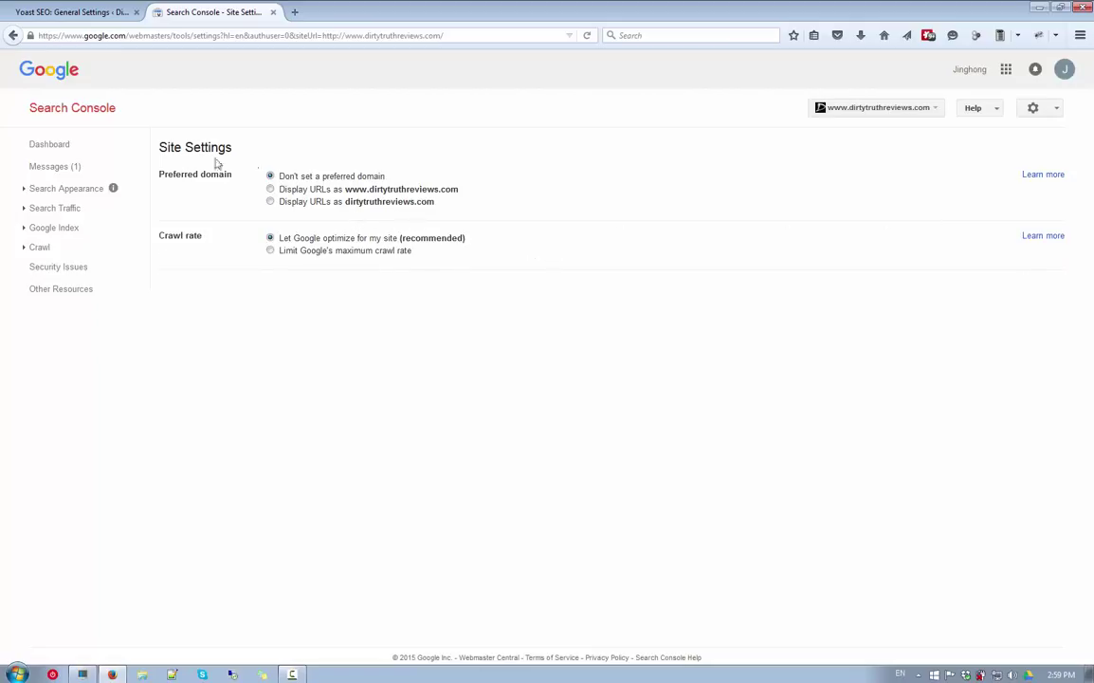
- Add dirtytruthreviews.com without www as a new property, copying the domain from the Yoast tab
click(74, 149)
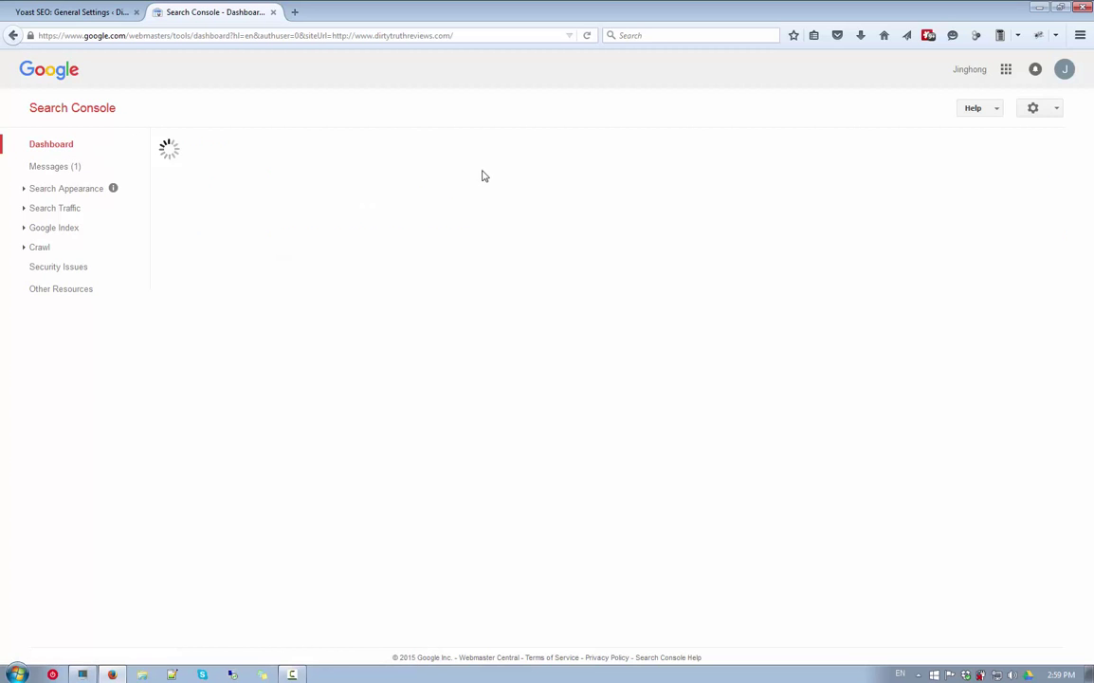
click(78, 114)
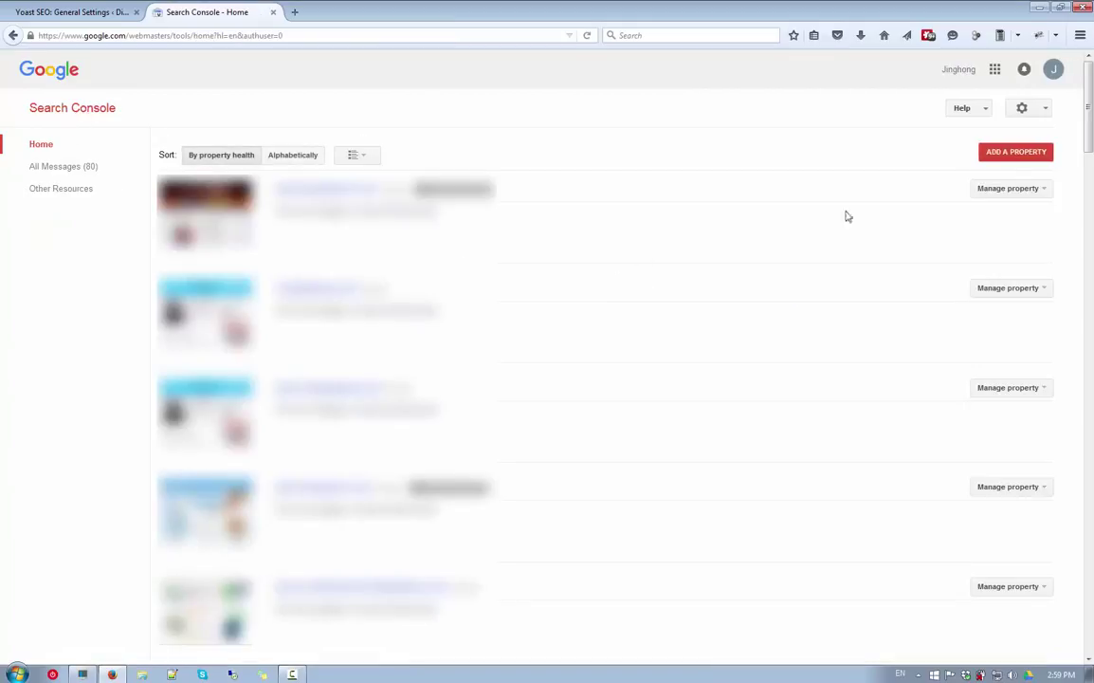
click(1016, 152)
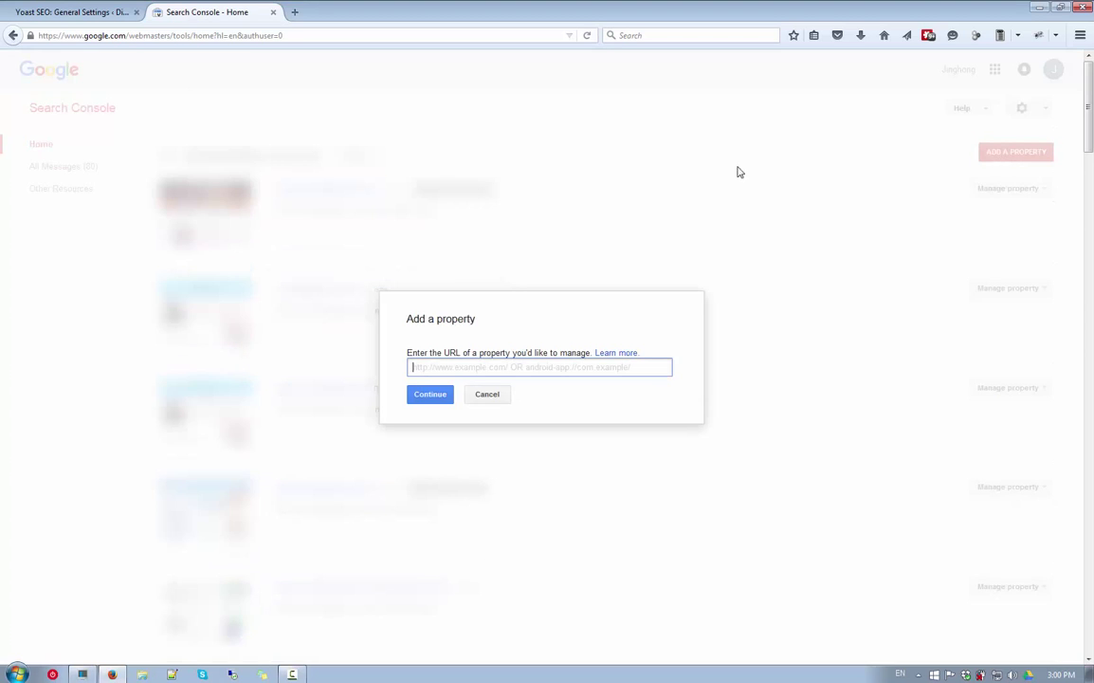
click(95, 15)
click(151, 39)
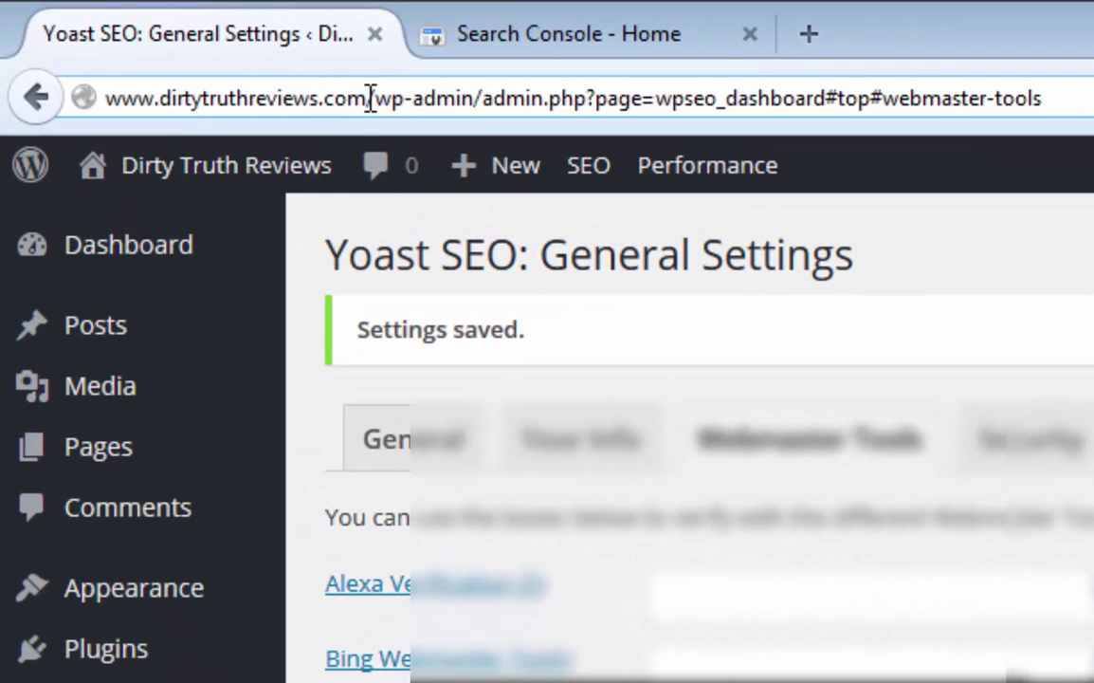
drag(149, 39, 72, 43)
drag(176, 107, 162, 108)
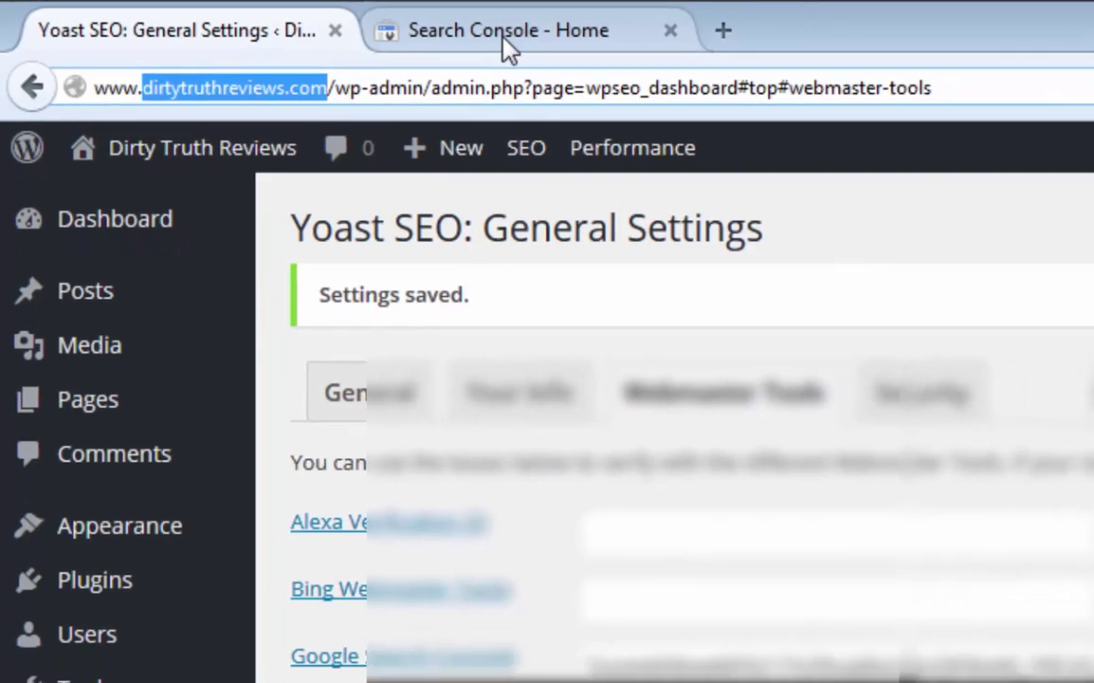
click(503, 37)
text(dirtytruthreviews.com)
click(424, 395)
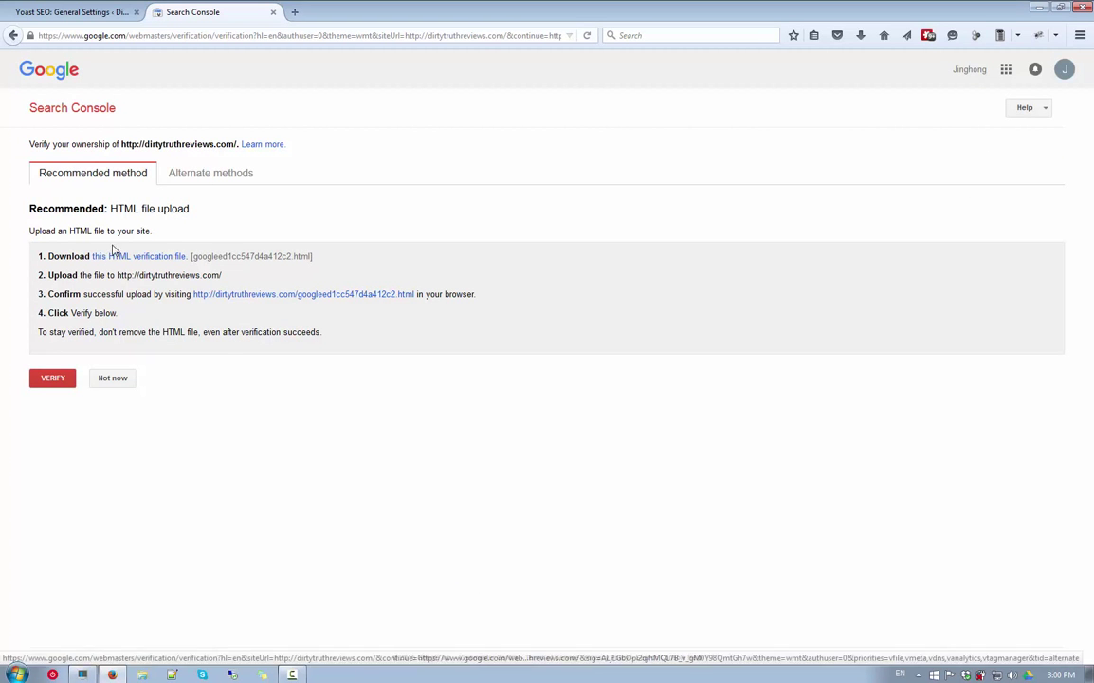
- Verify dirtytruthreviews.com using the HTML tag method and continue to its dashboard
click(209, 180)
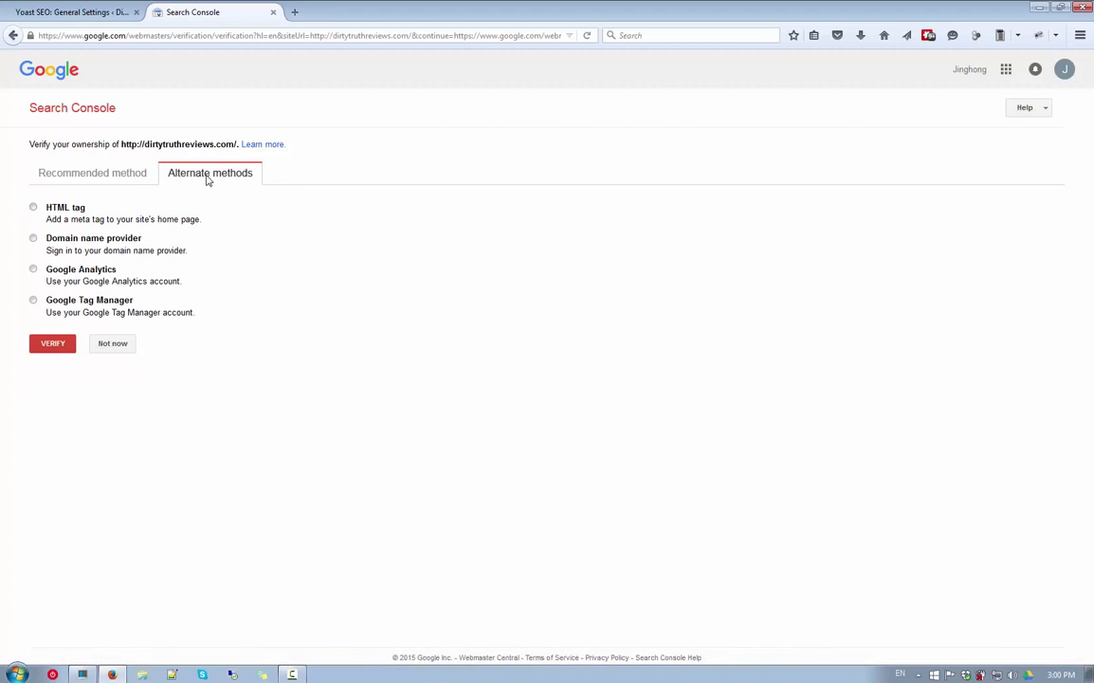
click(34, 209)
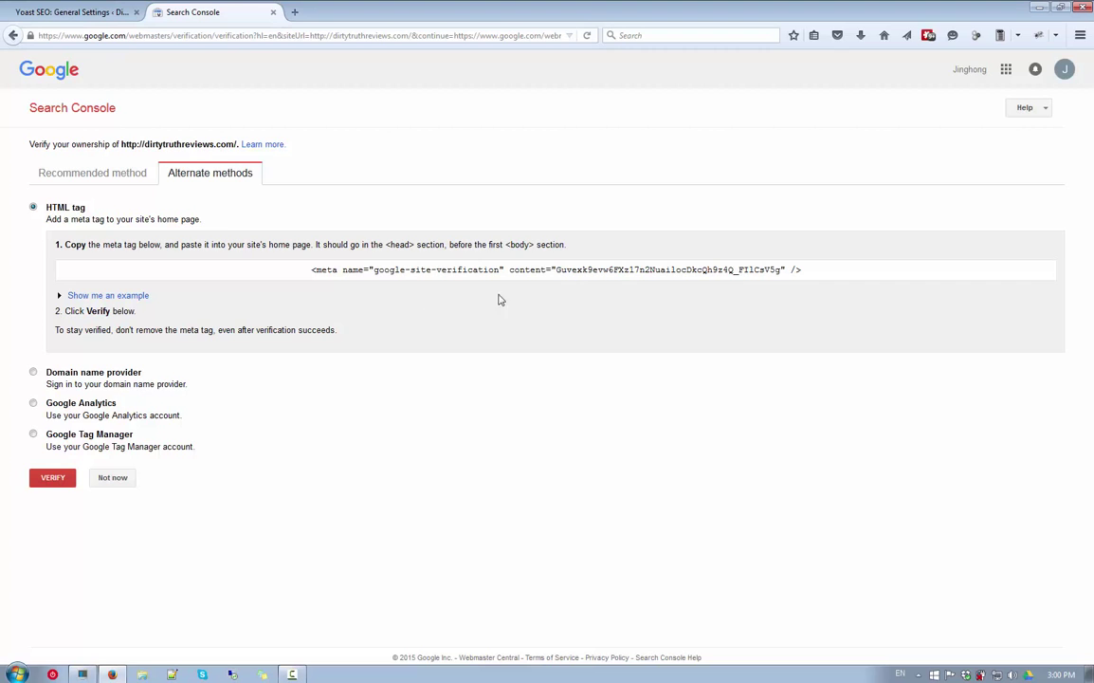
click(63, 478)
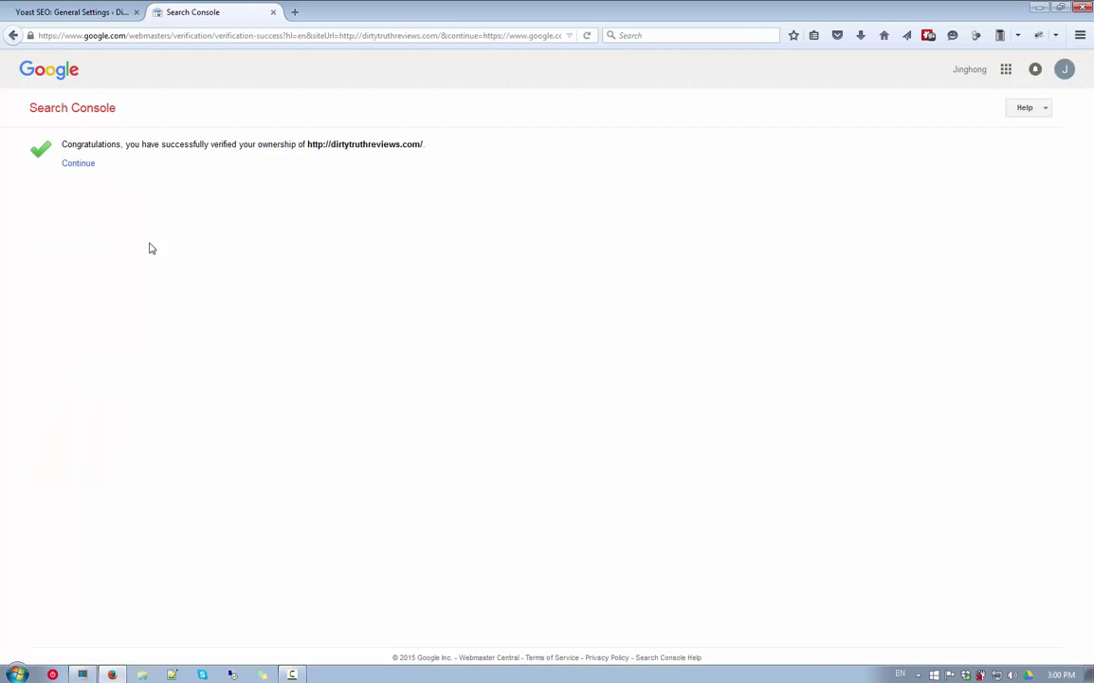
click(87, 170)
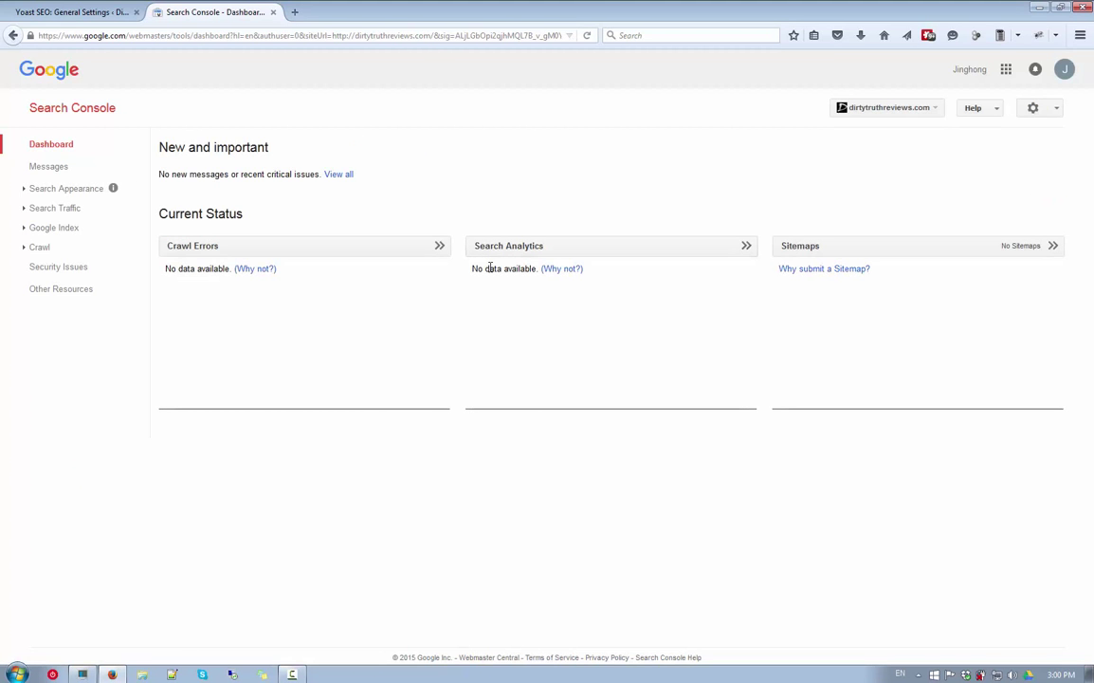
click(1033, 108)
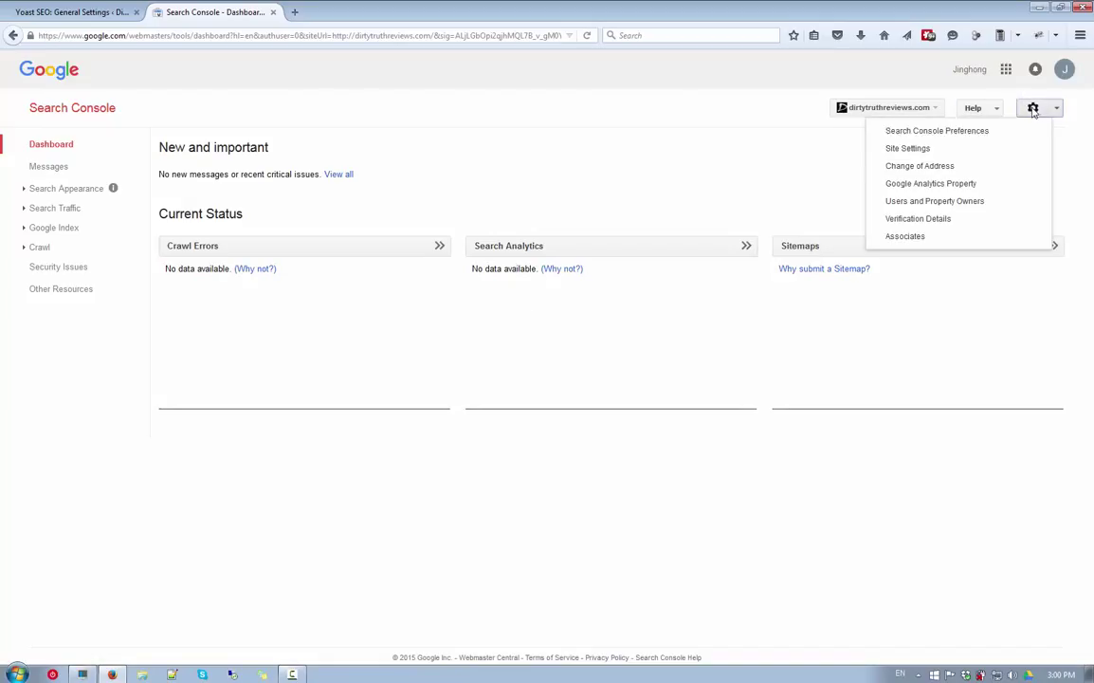
click(913, 149)
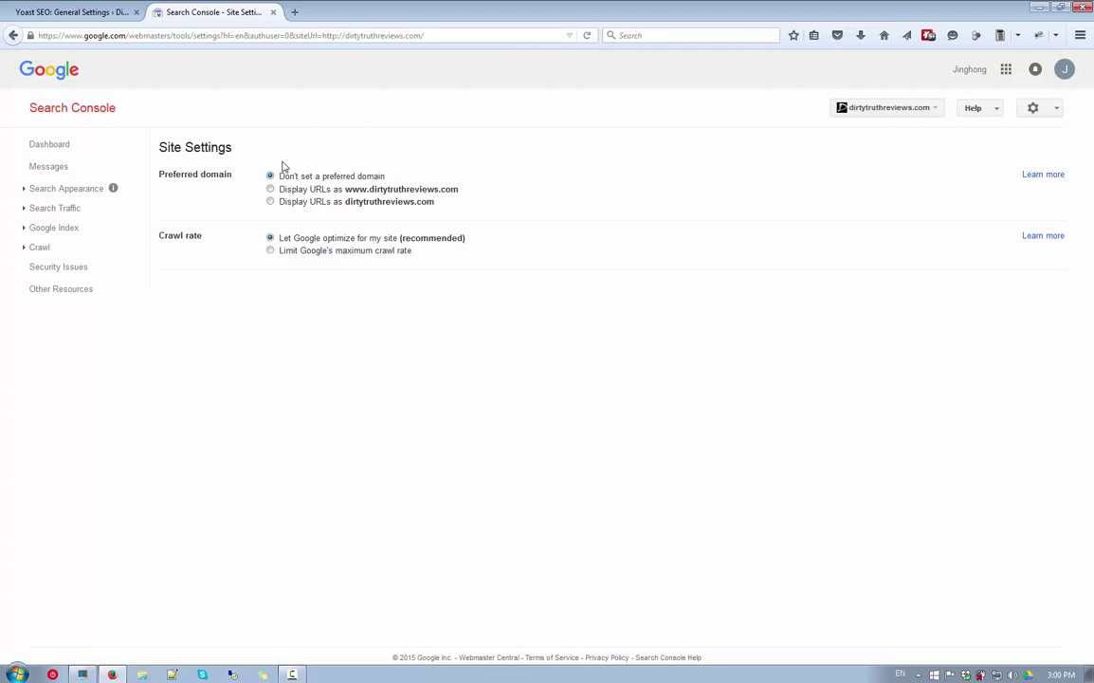
drag(200, 185, 161, 178)
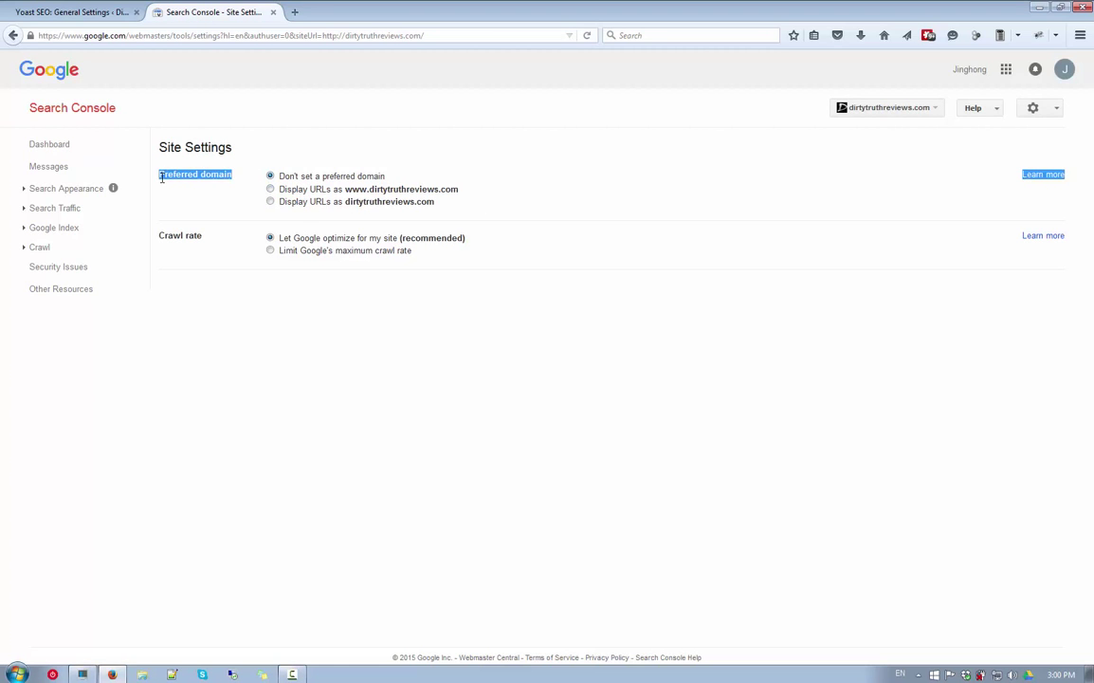
click(74, 17)
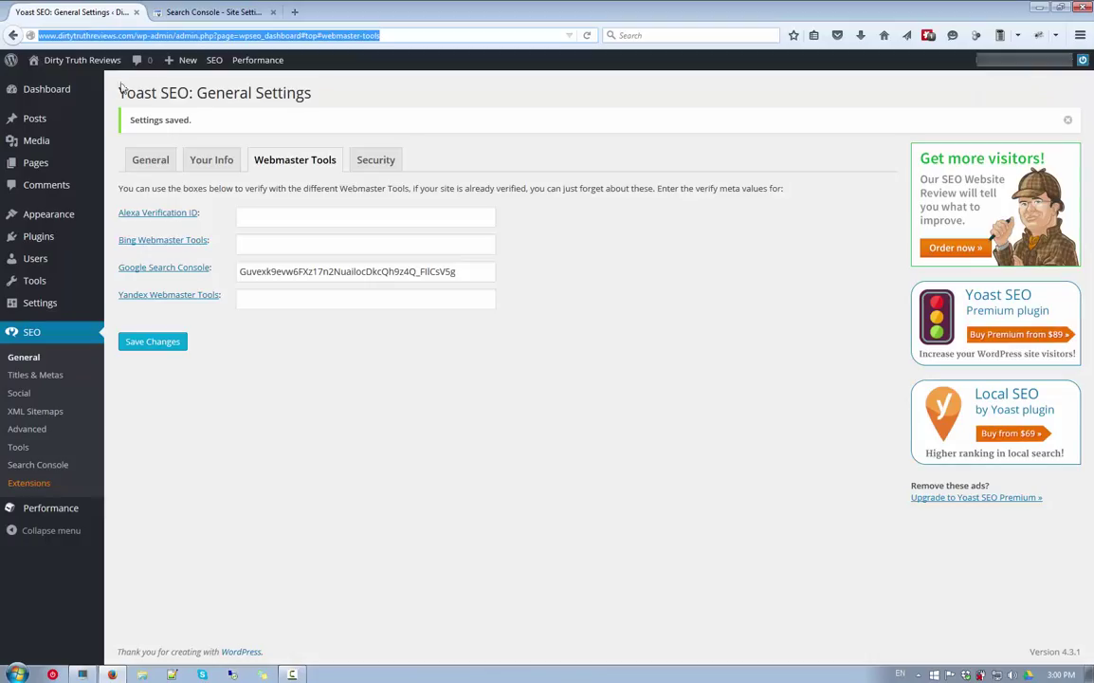
click(62, 36)
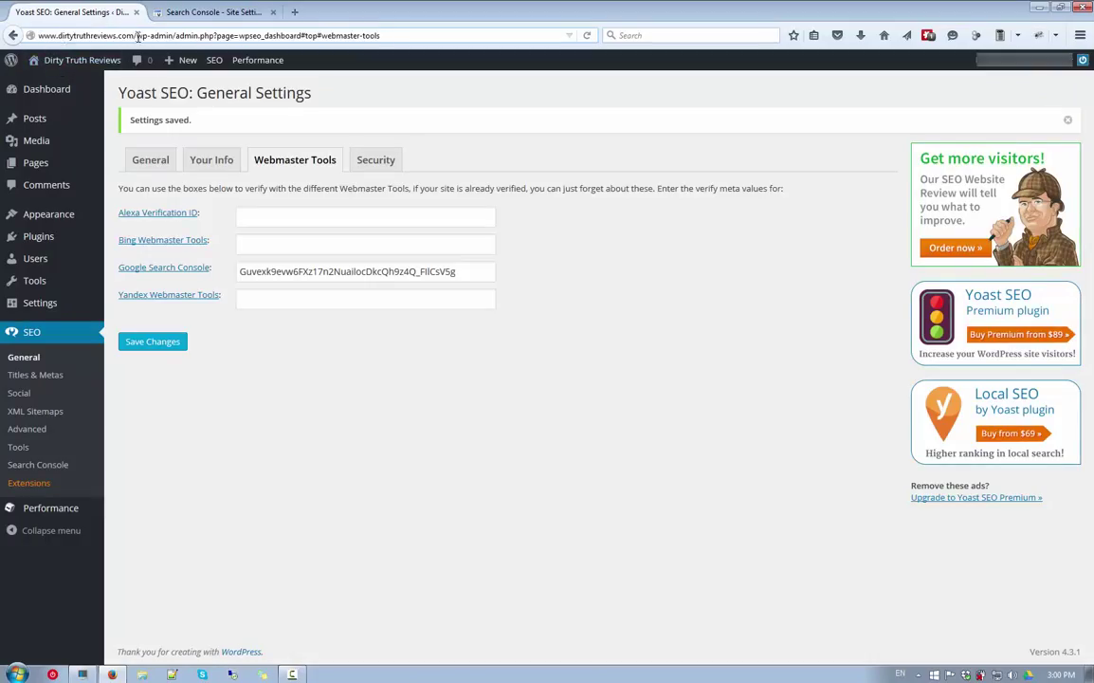
drag(135, 36, 44, 36)
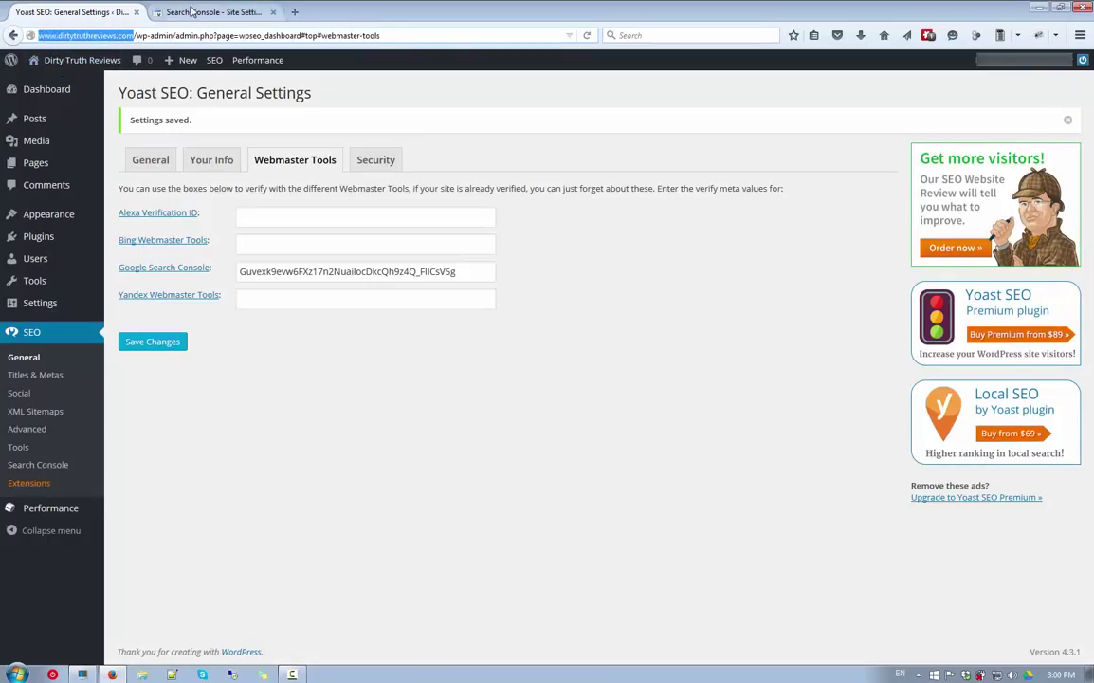
click(195, 12)
click(284, 190)
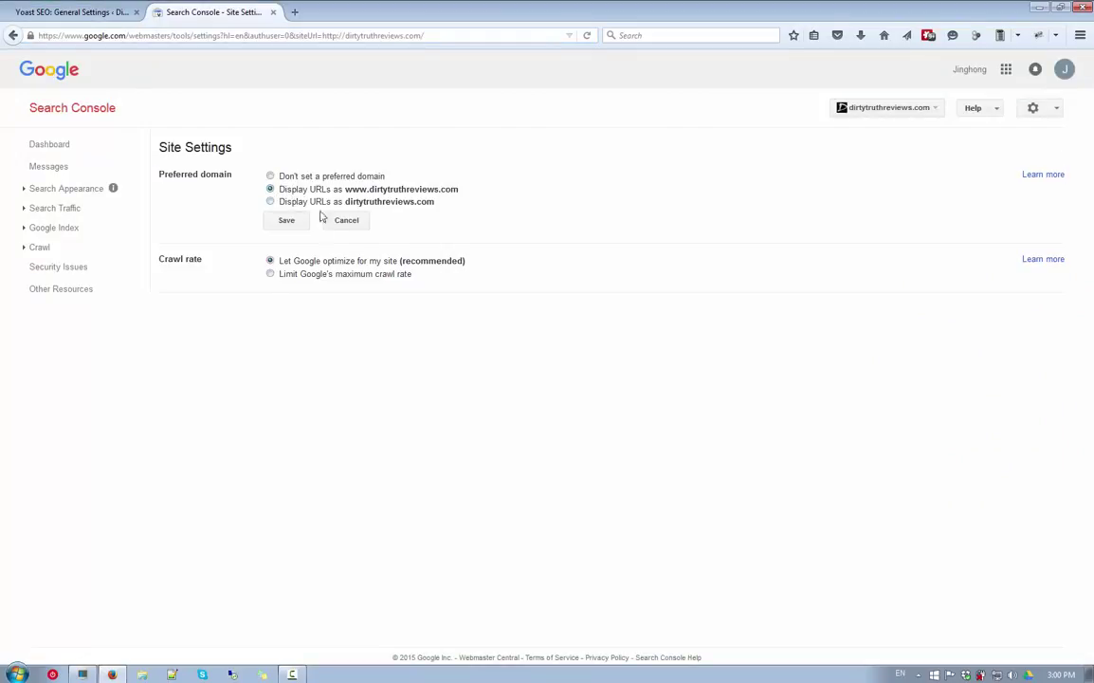
click(287, 220)
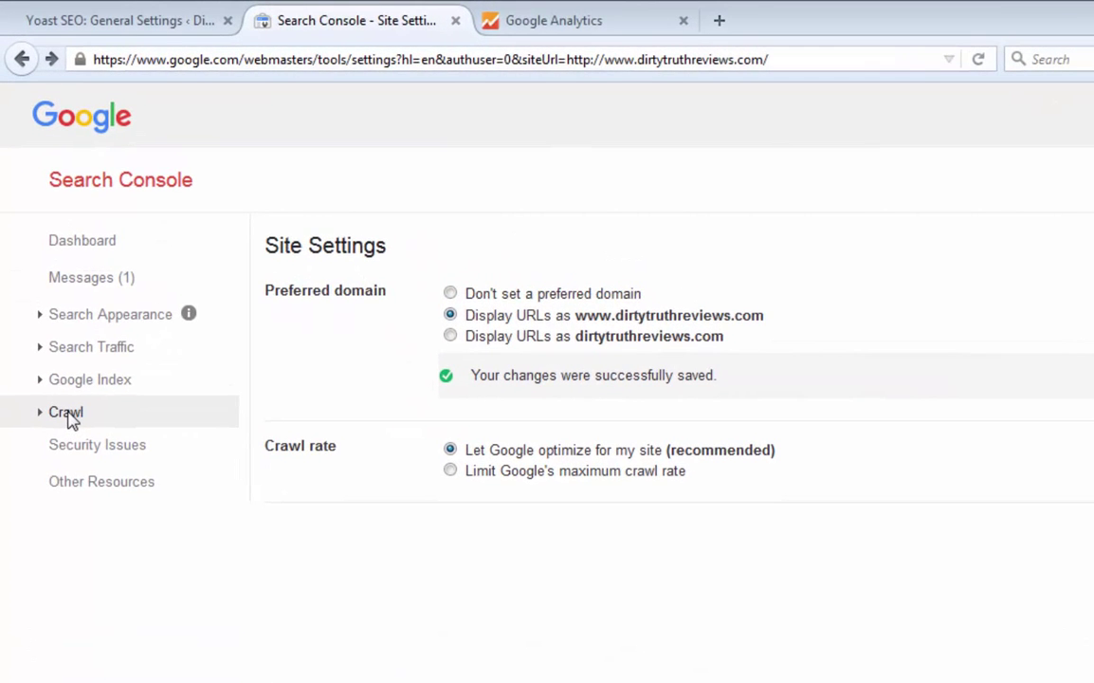
- Check the Crawl > Sitemaps report, which has no sitemaps, then go back to Yoast SEO
click(68, 413)
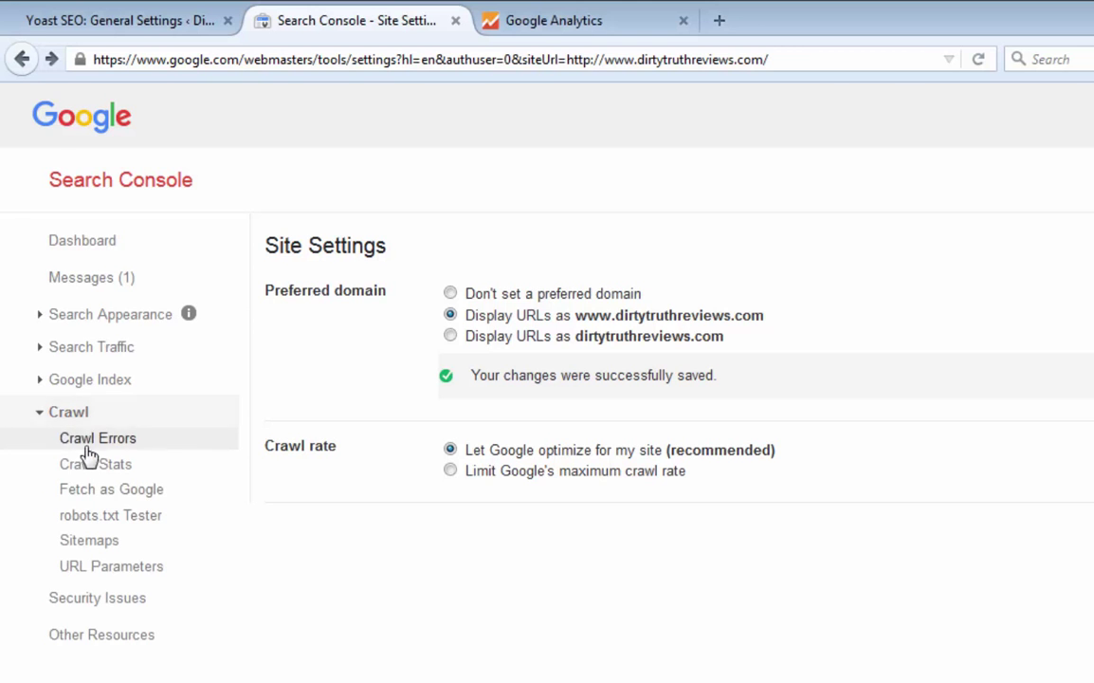
click(93, 542)
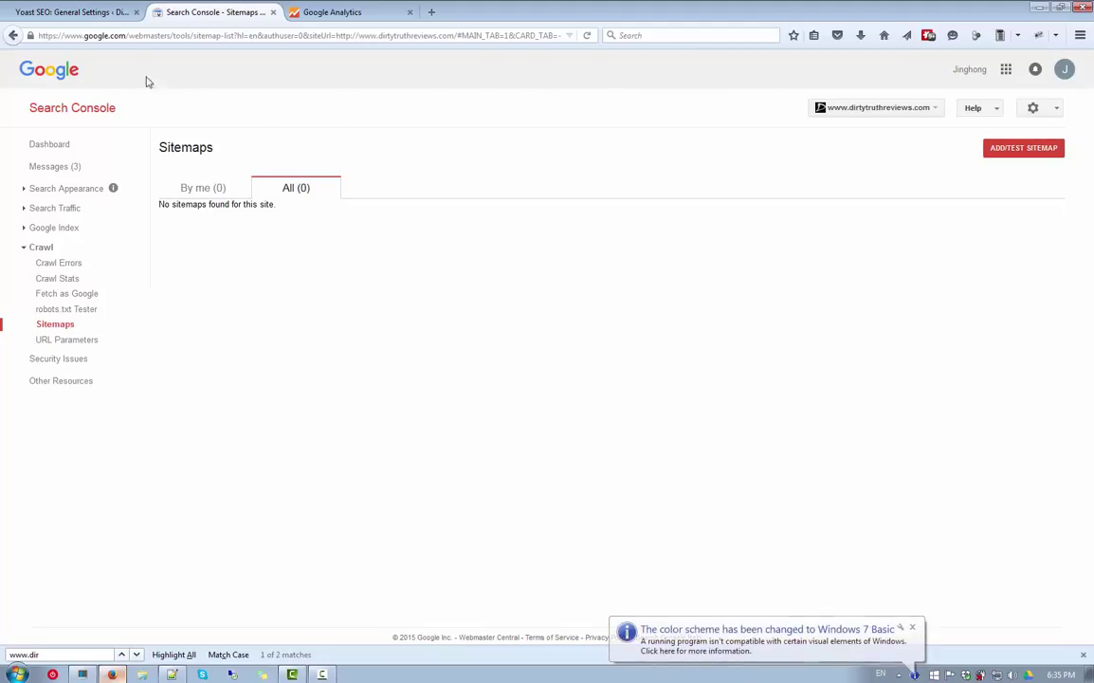
click(82, 21)
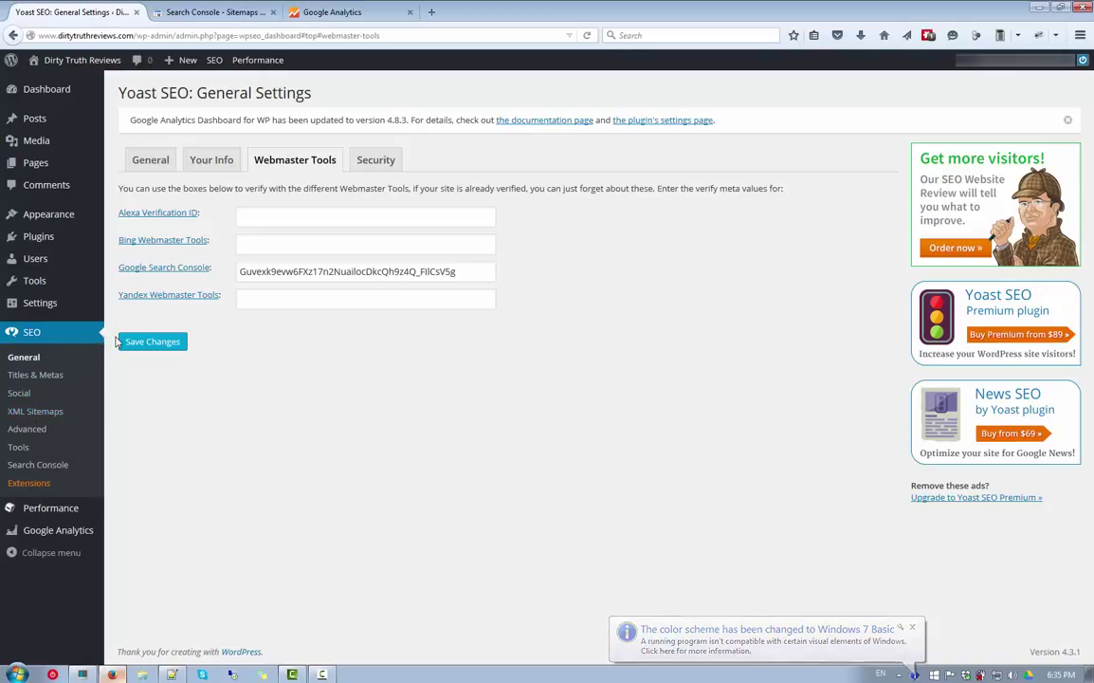
- Review the XML Sitemaps tabs, exclude the Format (post_format) taxonomy, and save the changes
click(51, 418)
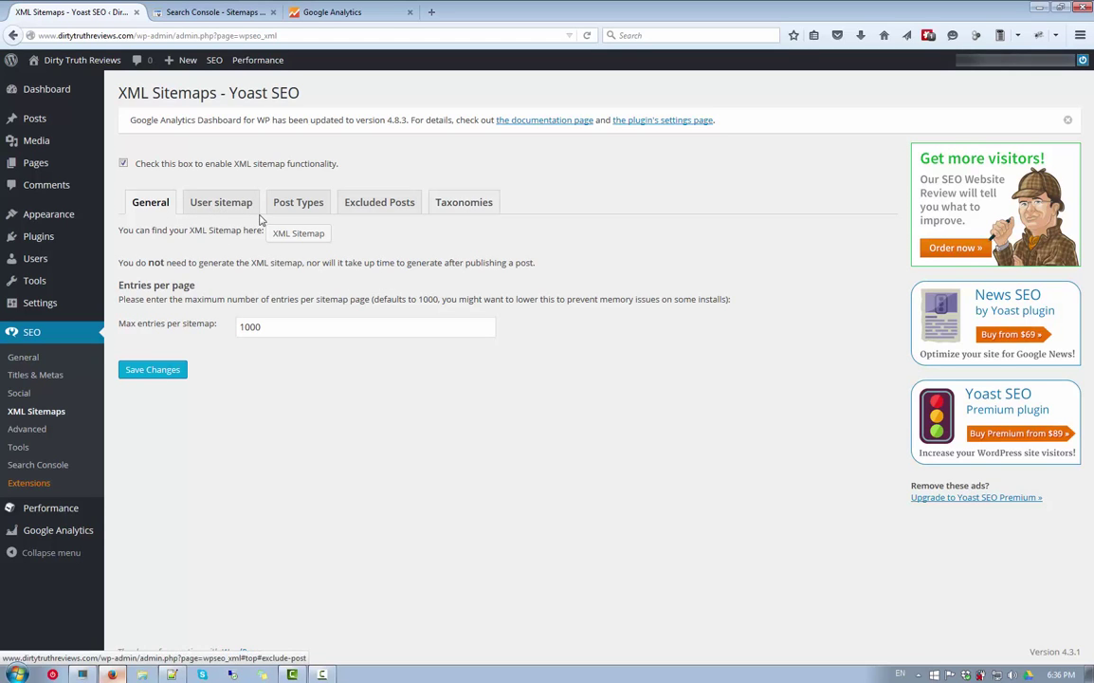
click(232, 206)
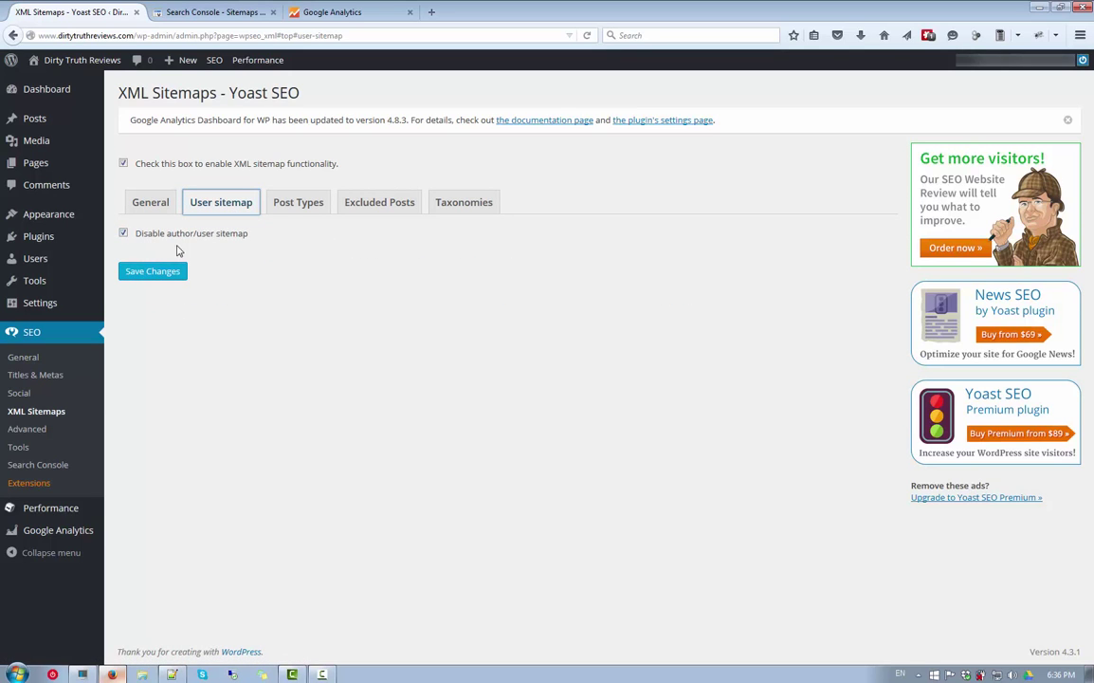
click(298, 204)
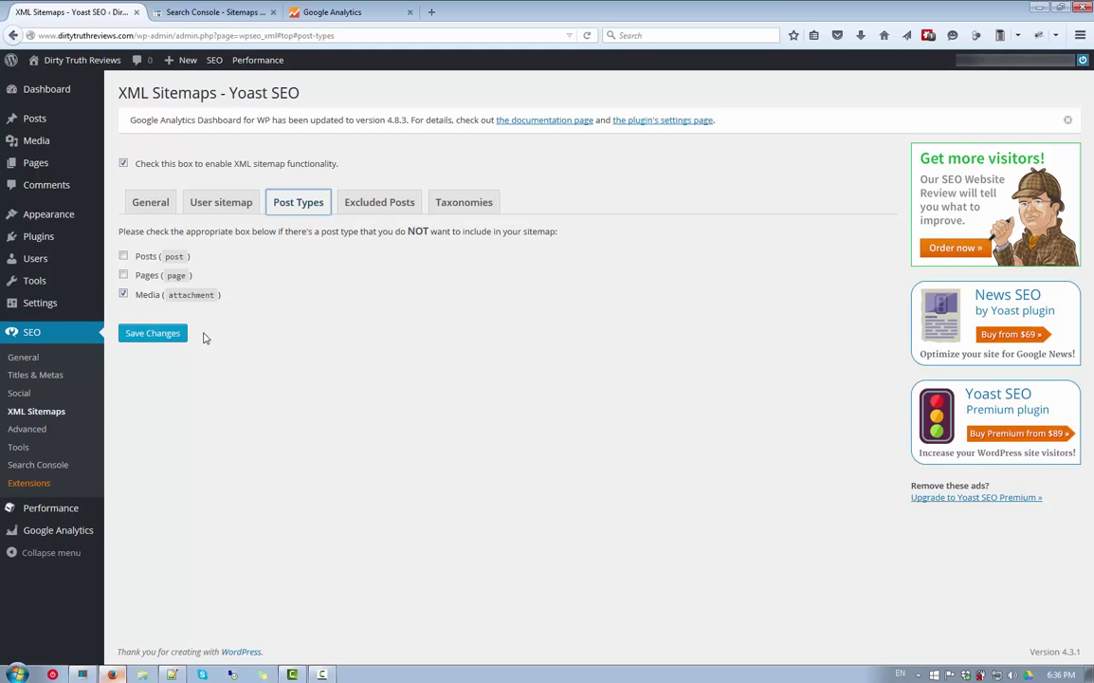
click(390, 217)
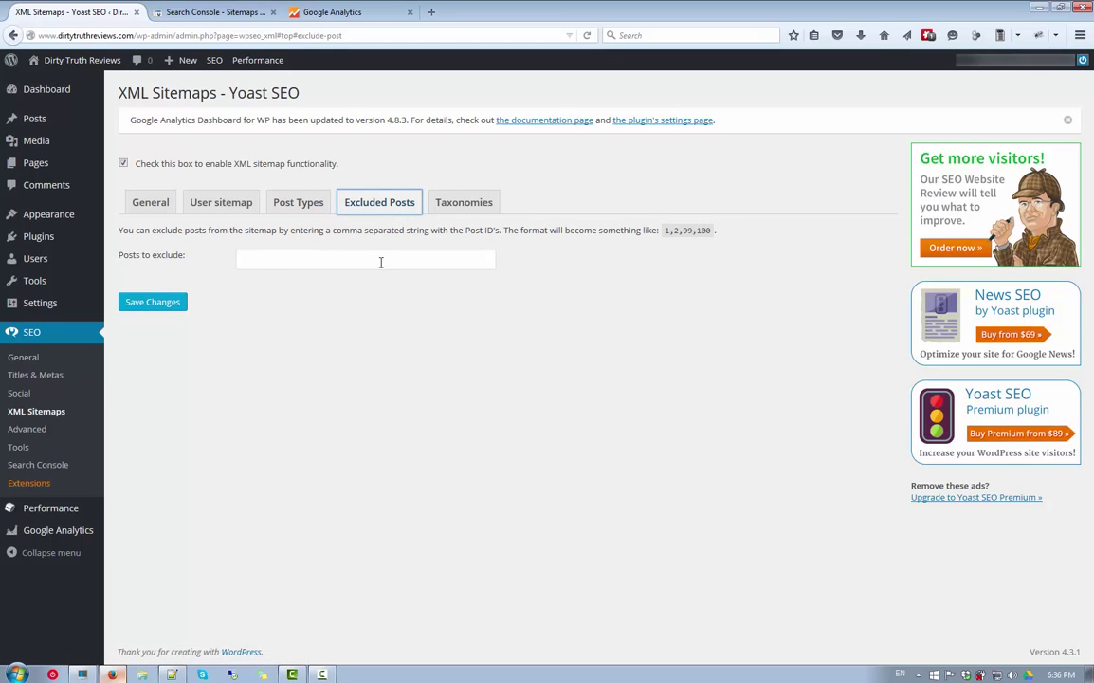
click(457, 213)
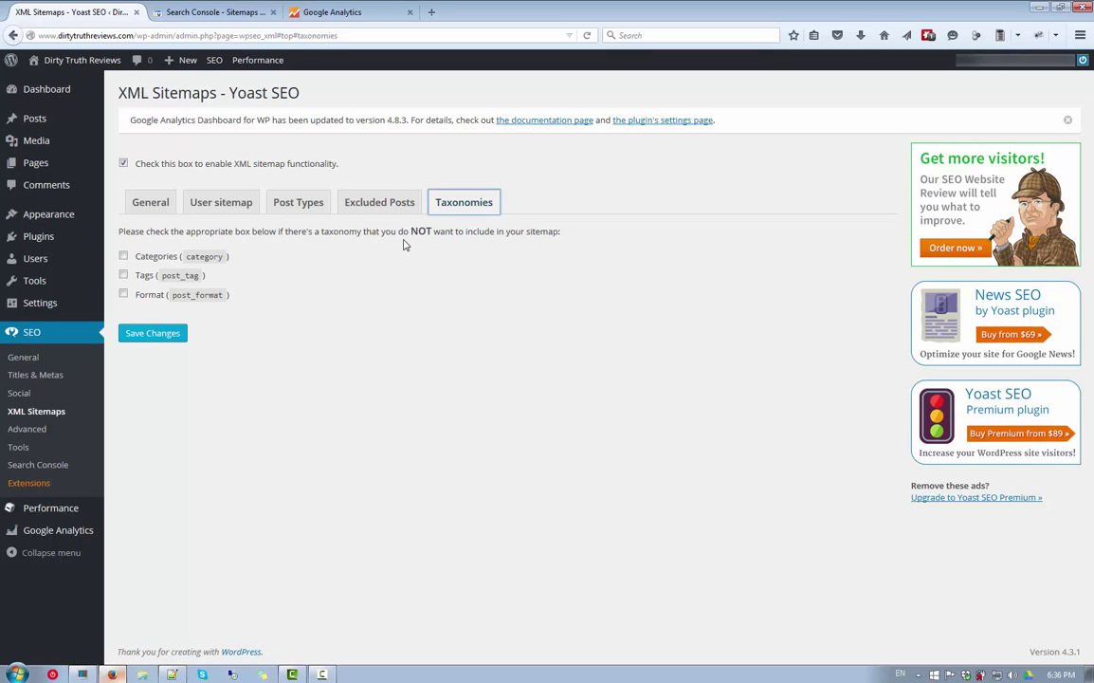
click(123, 294)
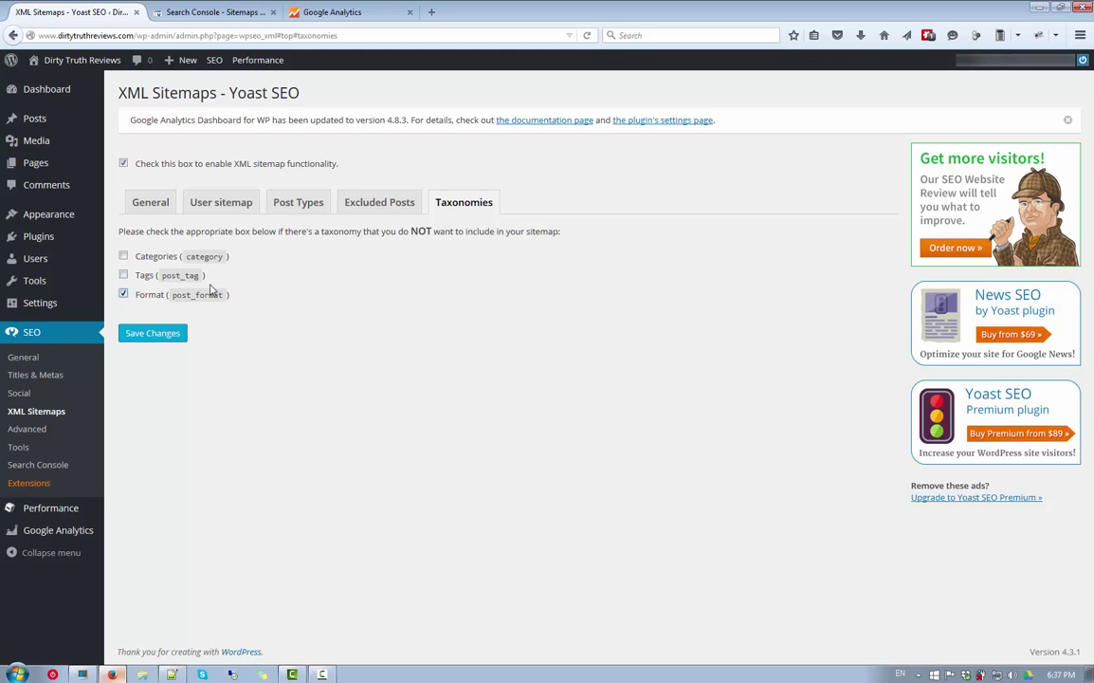
click(147, 334)
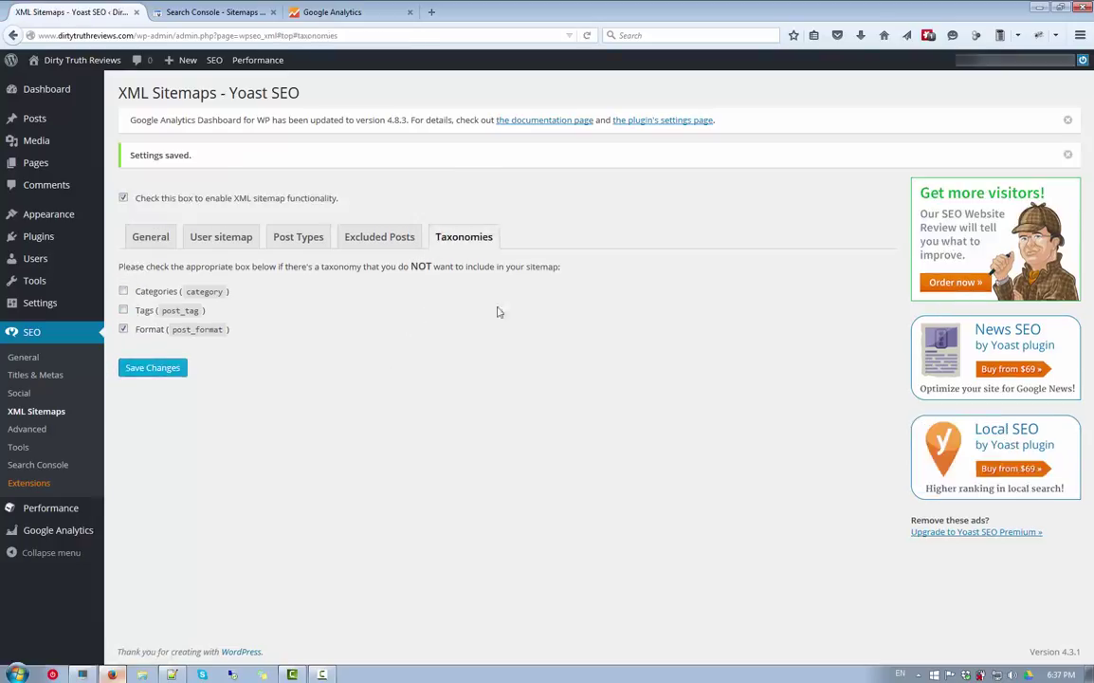
- Submit post-sitemap.xml in Search Console, copying its name from Yoast's sitemap index
click(152, 237)
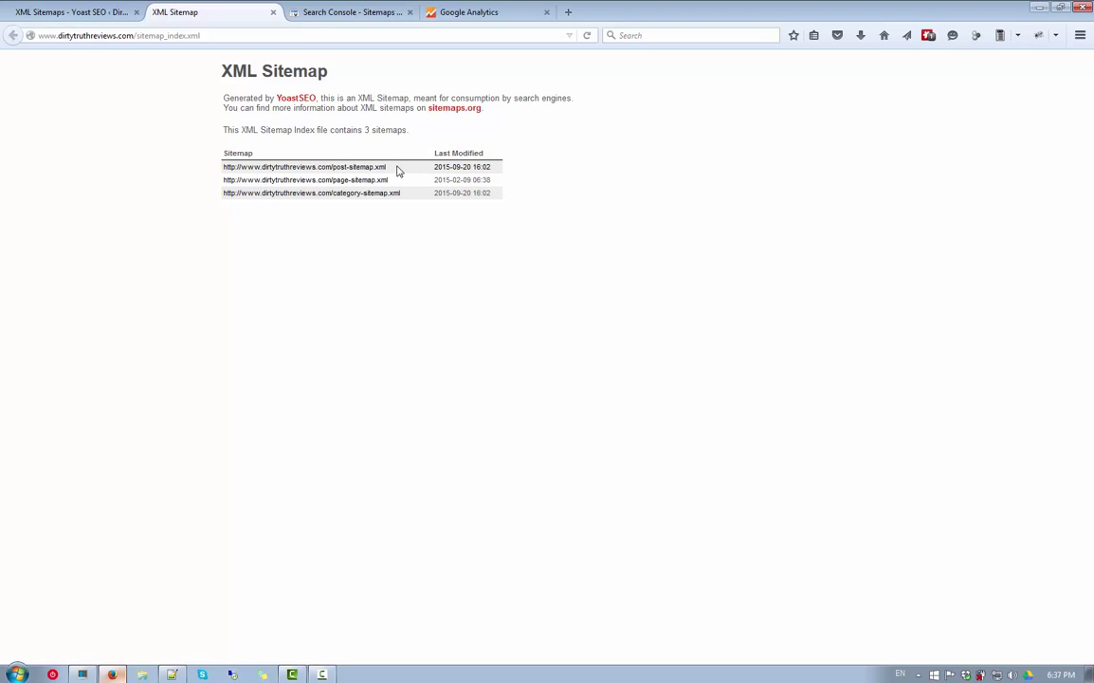
drag(396, 171, 222, 178)
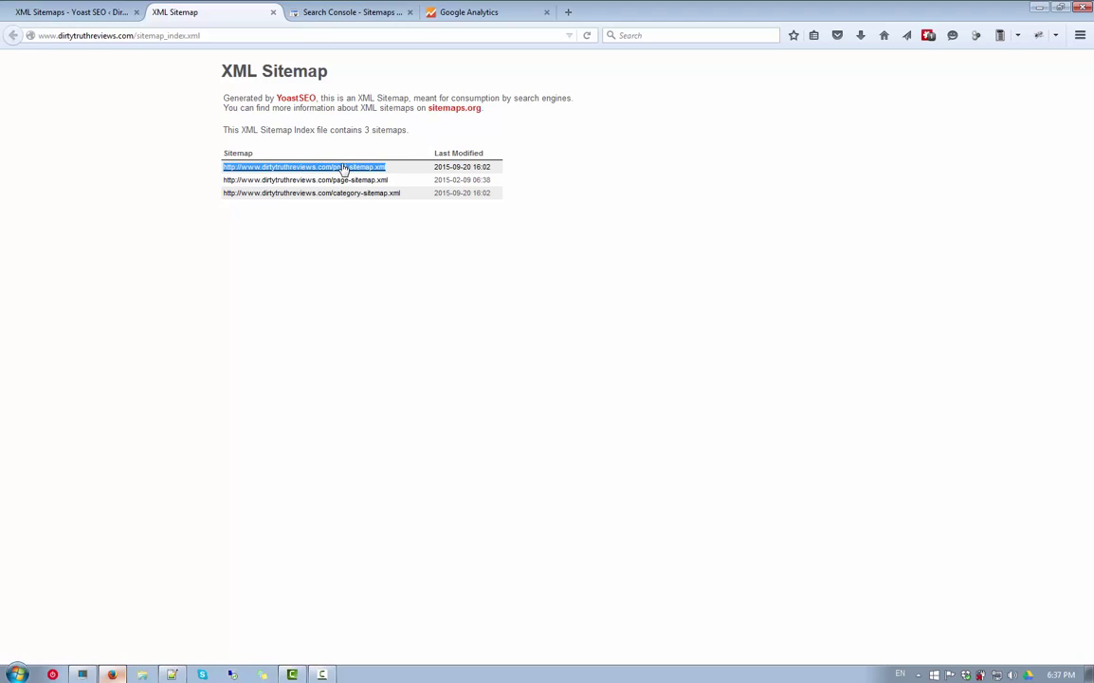
click(363, 15)
click(1035, 153)
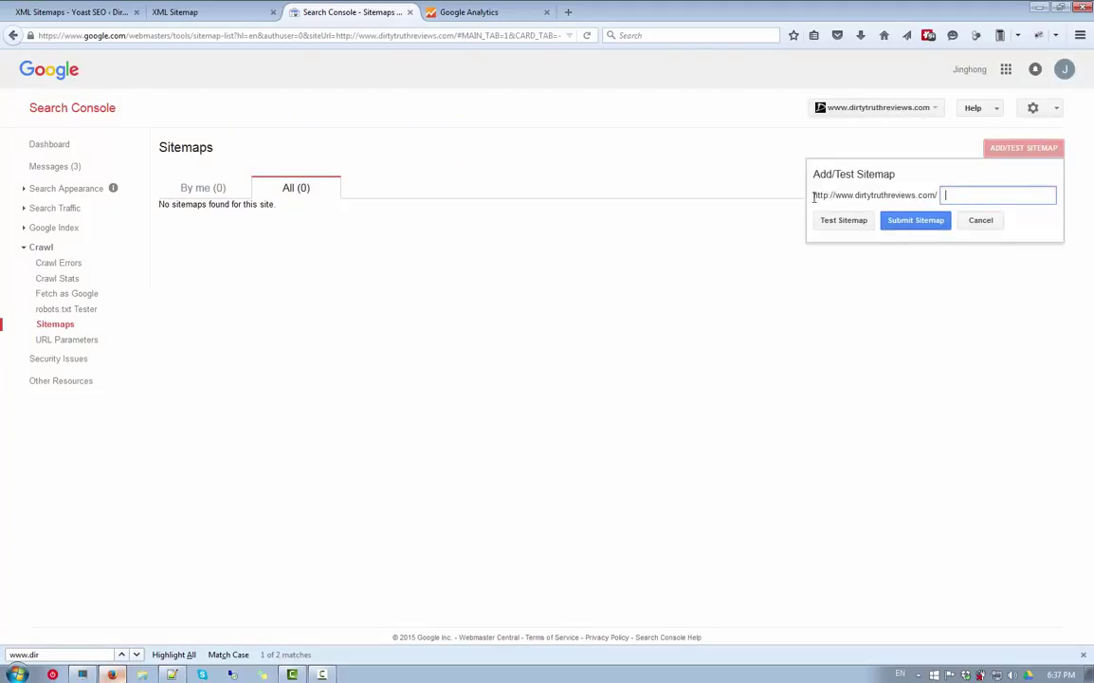
drag(814, 197, 940, 199)
click(969, 194)
click(210, 14)
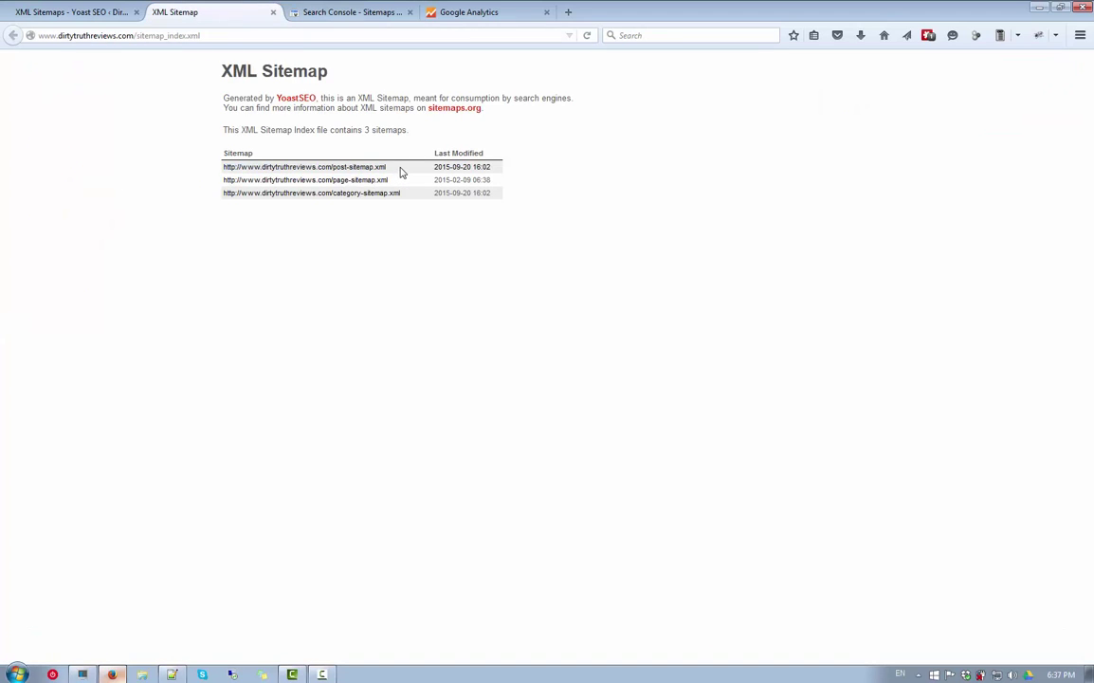
drag(400, 169, 334, 171)
key(ctrl+c)
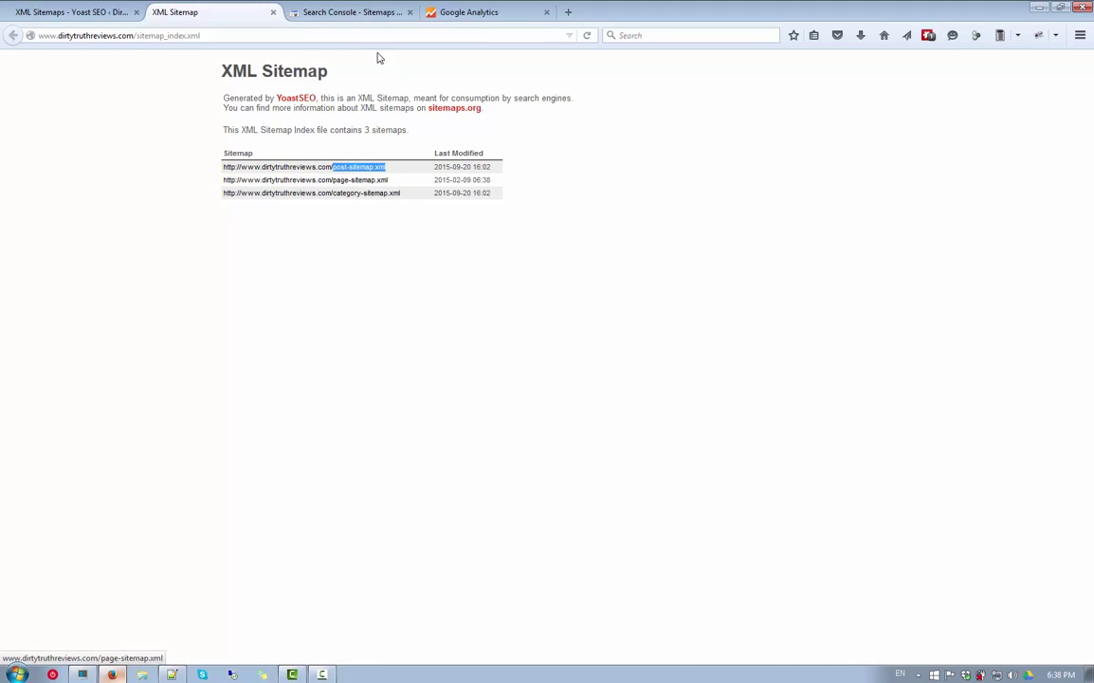
click(375, 19)
key(ctrl+v)
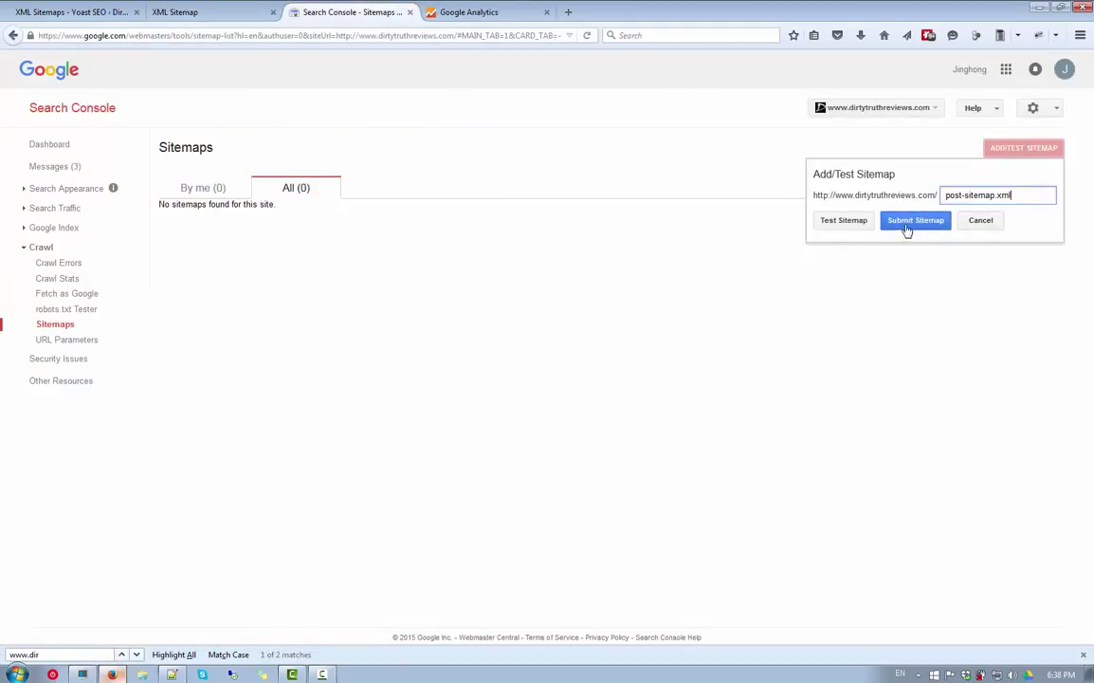
click(915, 222)
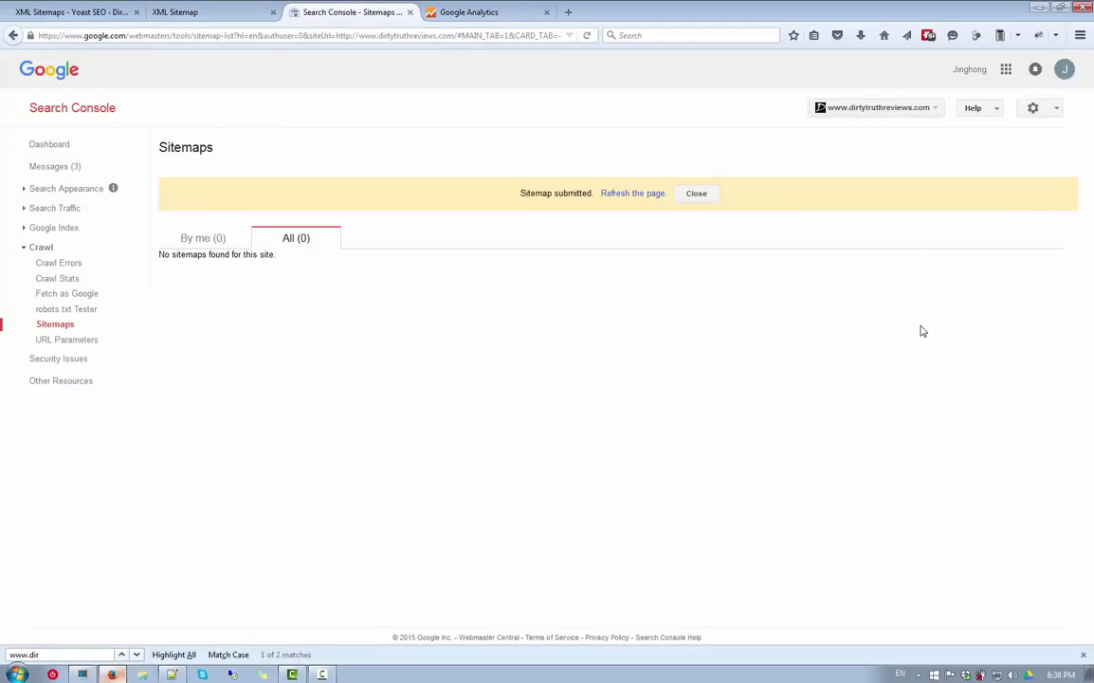
click(656, 193)
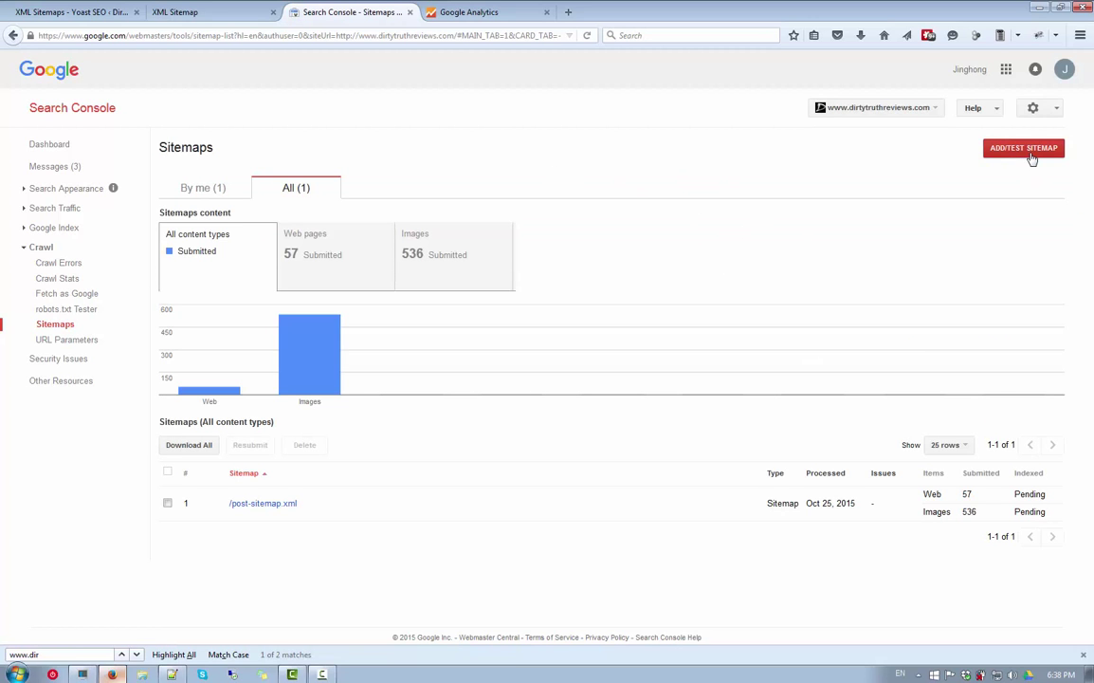
- Submit page-sitemap.xml as a second sitemap in Search Console
click(1024, 148)
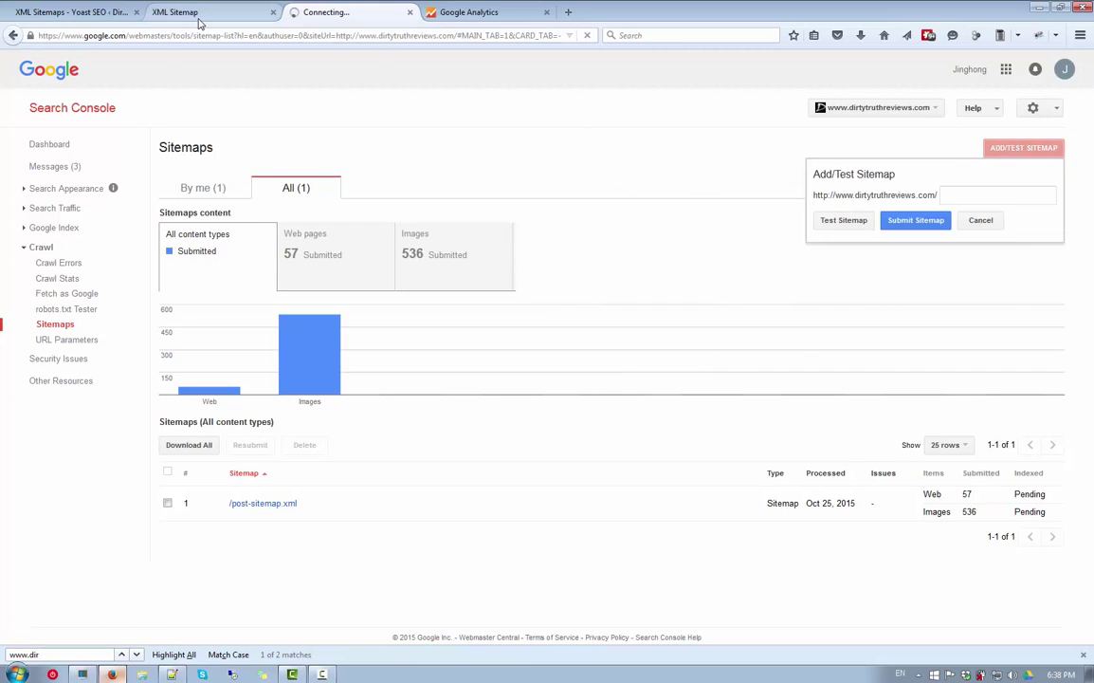
click(195, 14)
drag(388, 181, 333, 185)
key(ctrl+c)
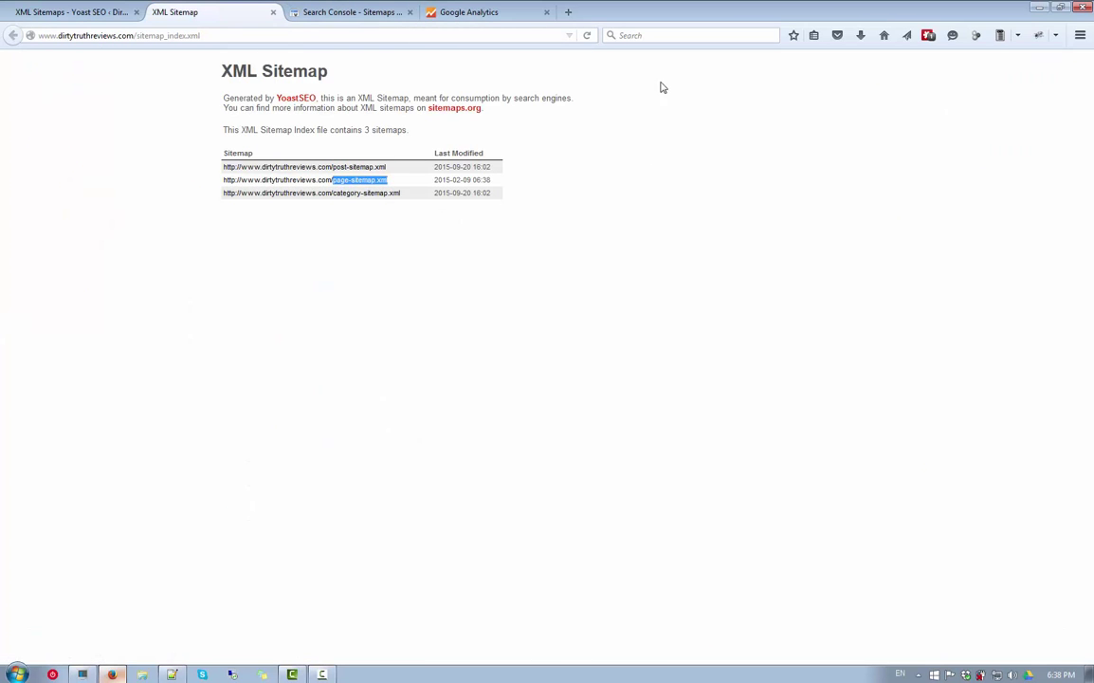
click(369, 19)
click(986, 194)
key(ctrl+v)
click(916, 220)
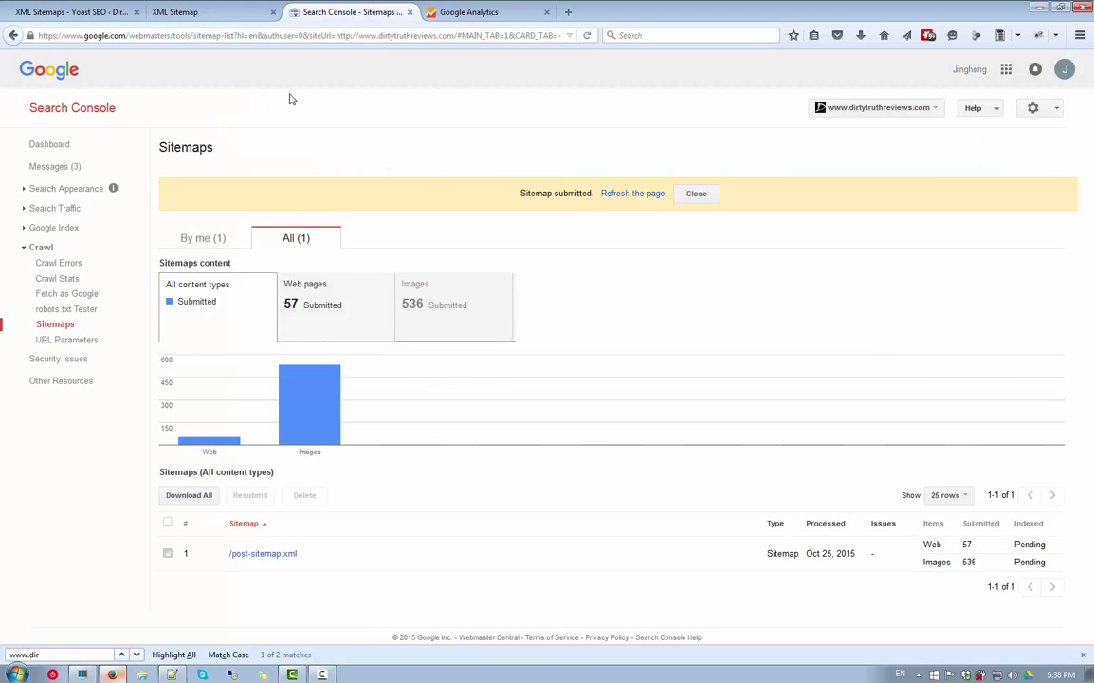
- Submit category-sitemap.xml as the third sitemap in Search Console
click(209, 13)
drag(401, 195, 336, 199)
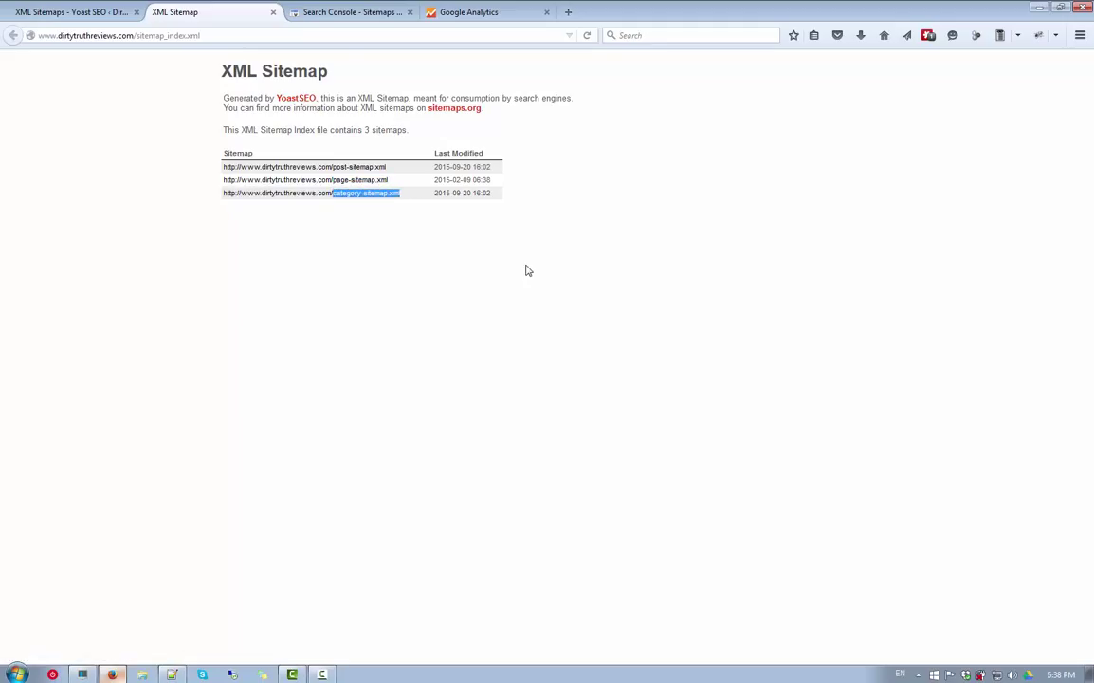
click(352, 13)
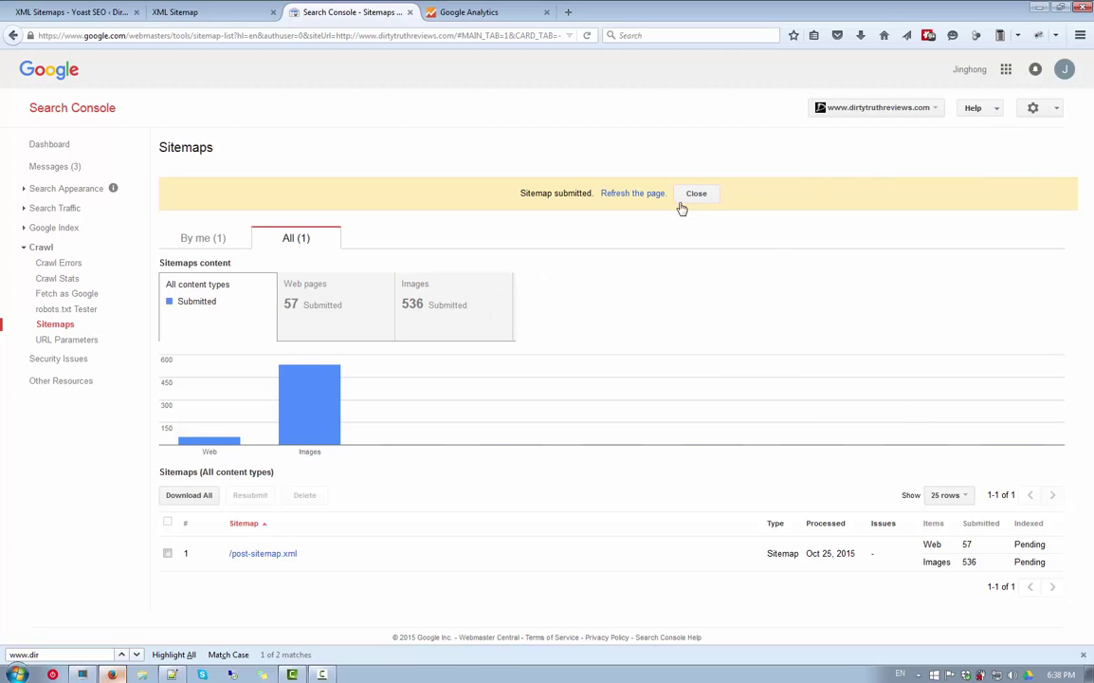
click(608, 192)
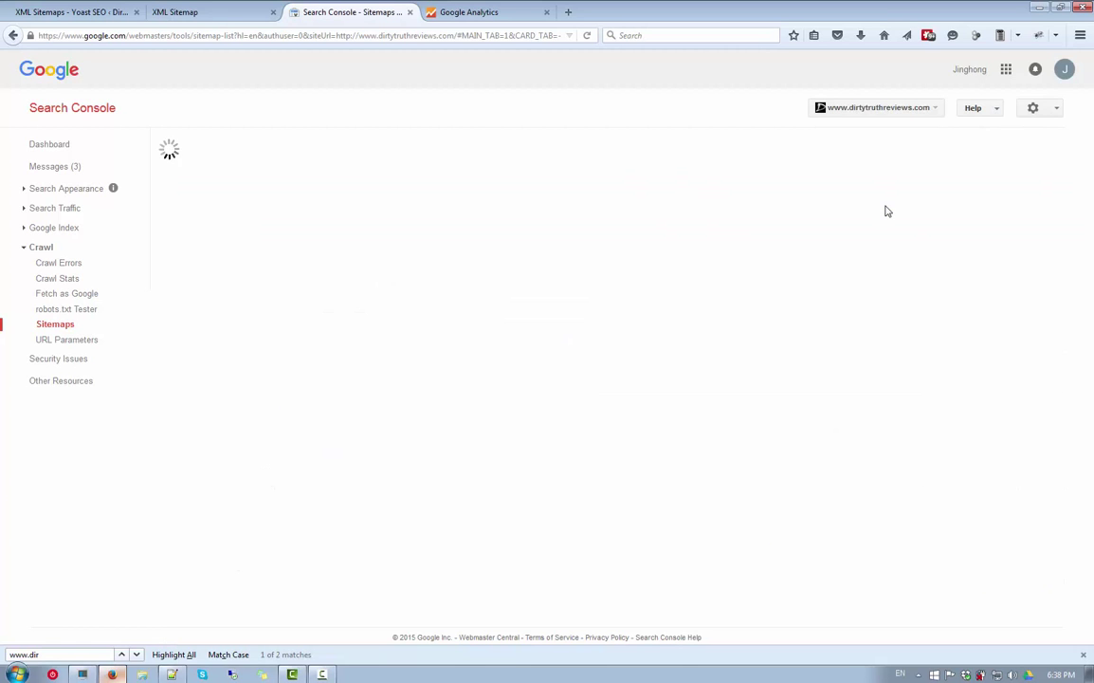
click(1029, 149)
click(958, 197)
text(category-sitemap.xml)
click(913, 220)
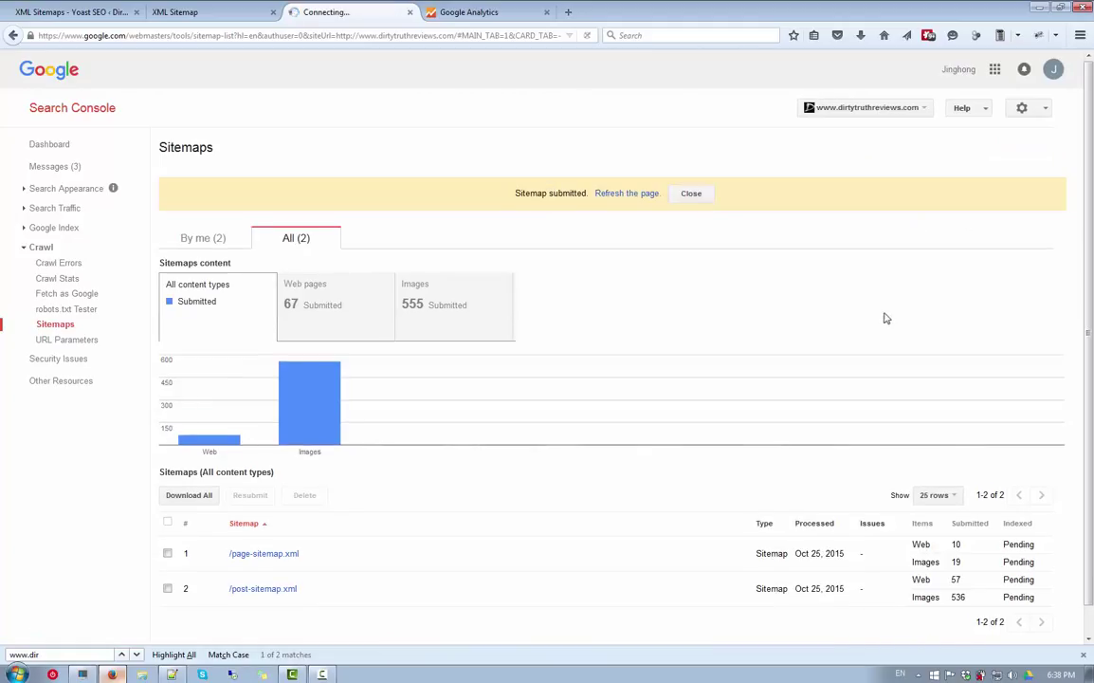
- Refresh the Sitemaps report to show the category, page and post sitemaps
click(635, 195)
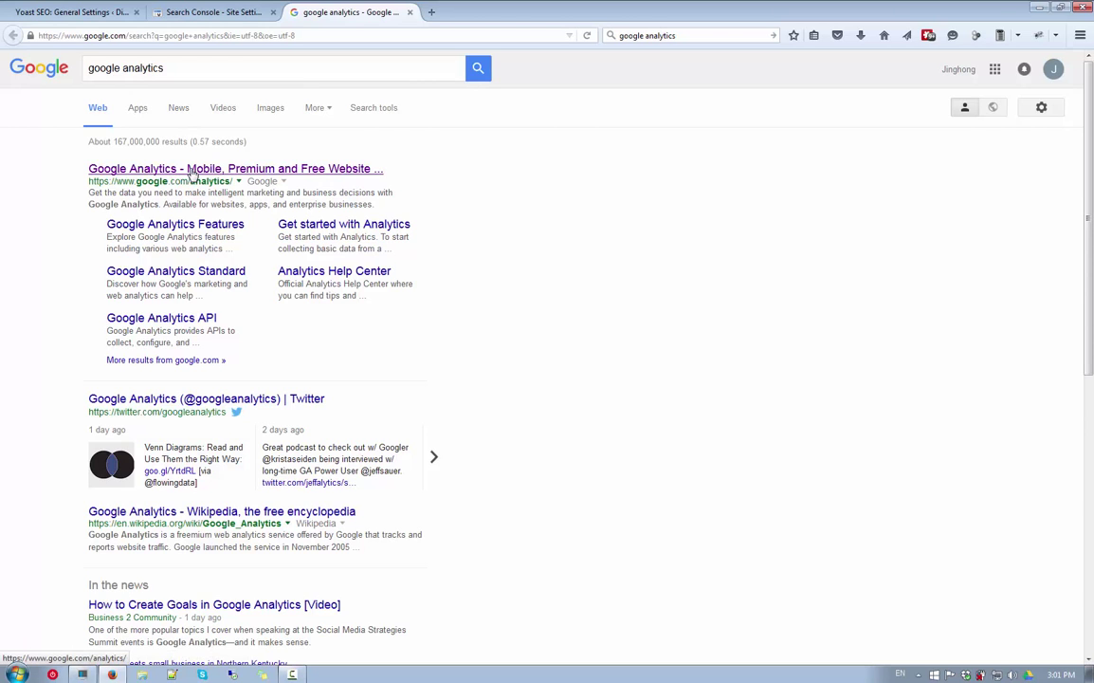
- Open the Google Analytics site, sign in to Analytics, and go to the Admin tab
click(190, 171)
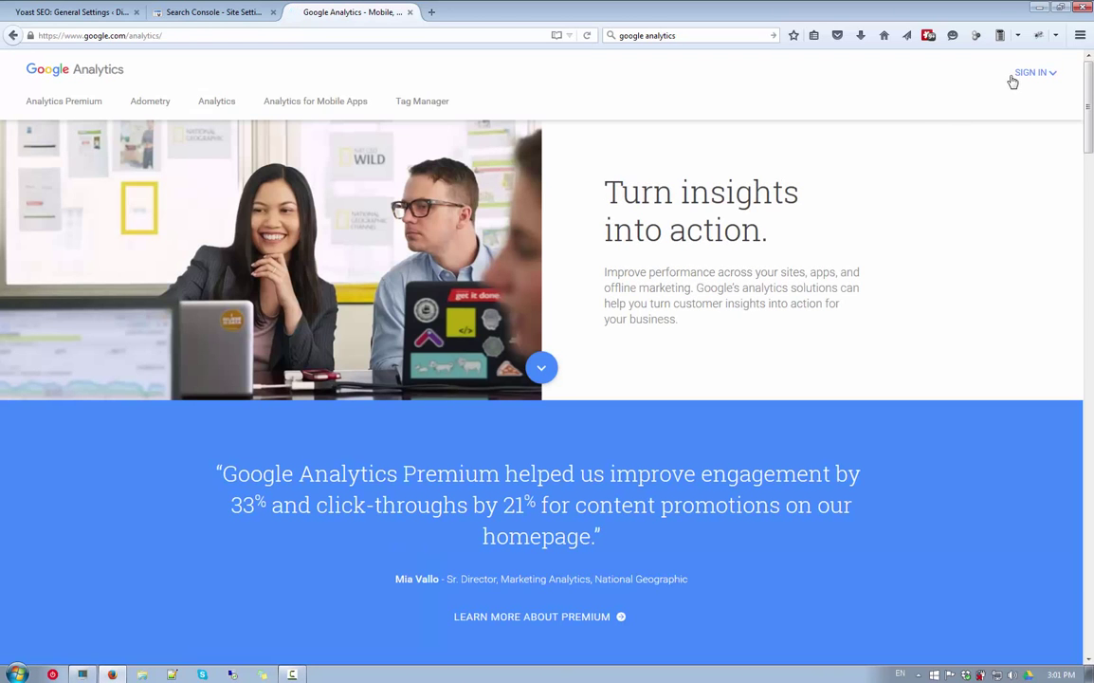
click(1021, 79)
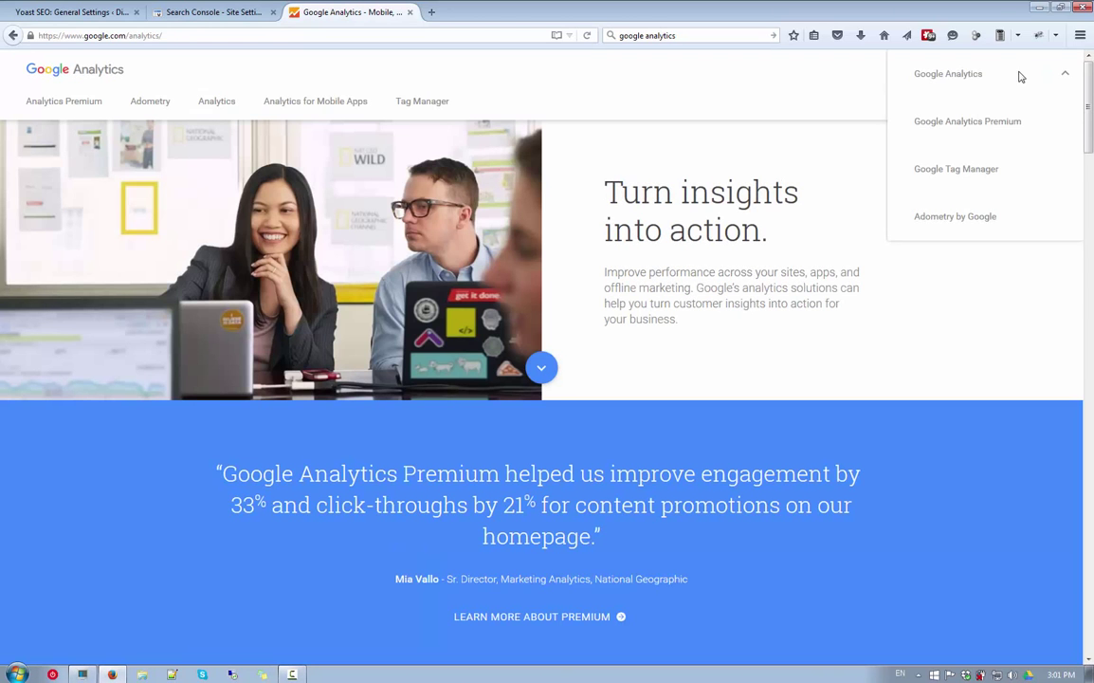
click(955, 75)
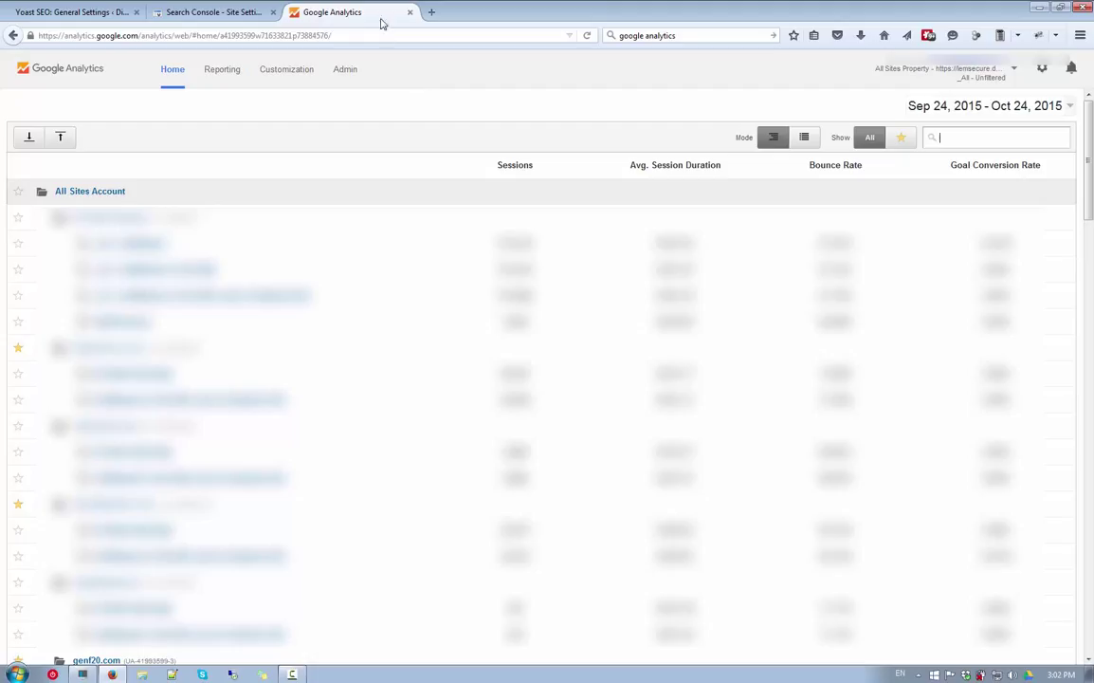
click(1043, 69)
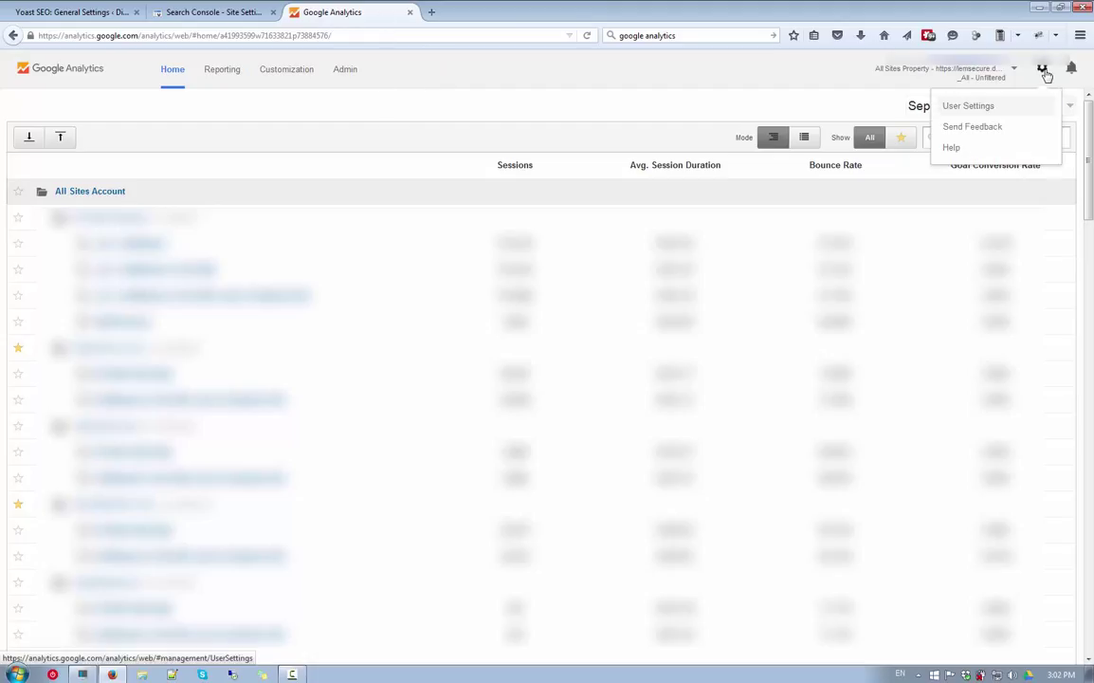
- Create a new Analytics account from the Account list and begin typing the name DirtyTruthReview
click(390, 81)
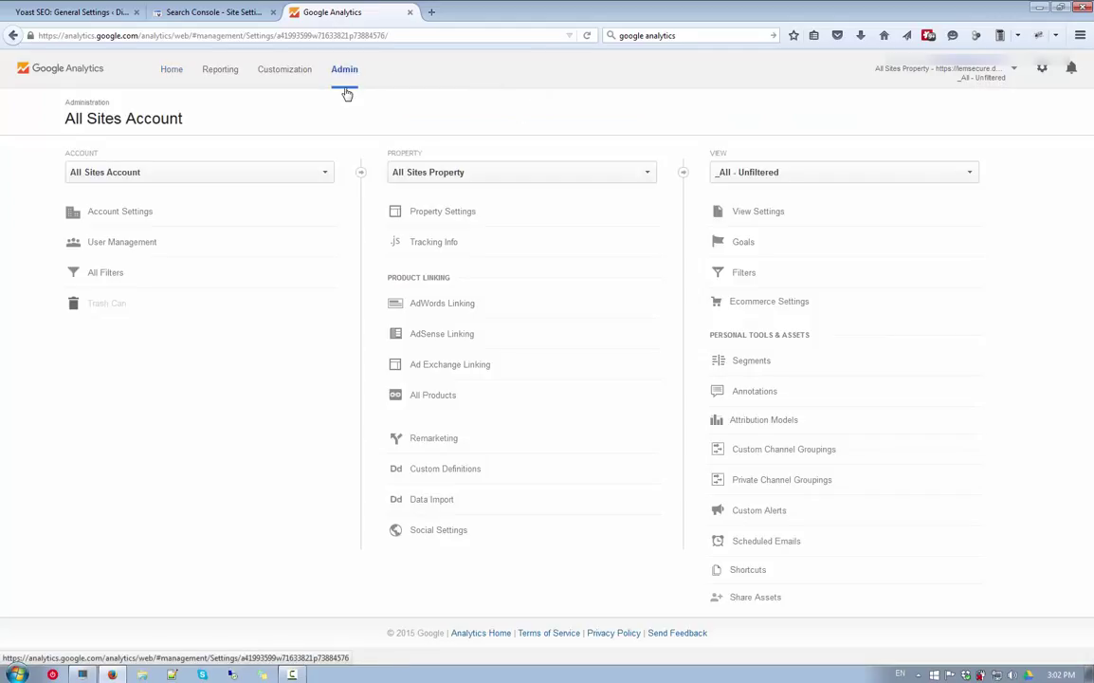
click(301, 177)
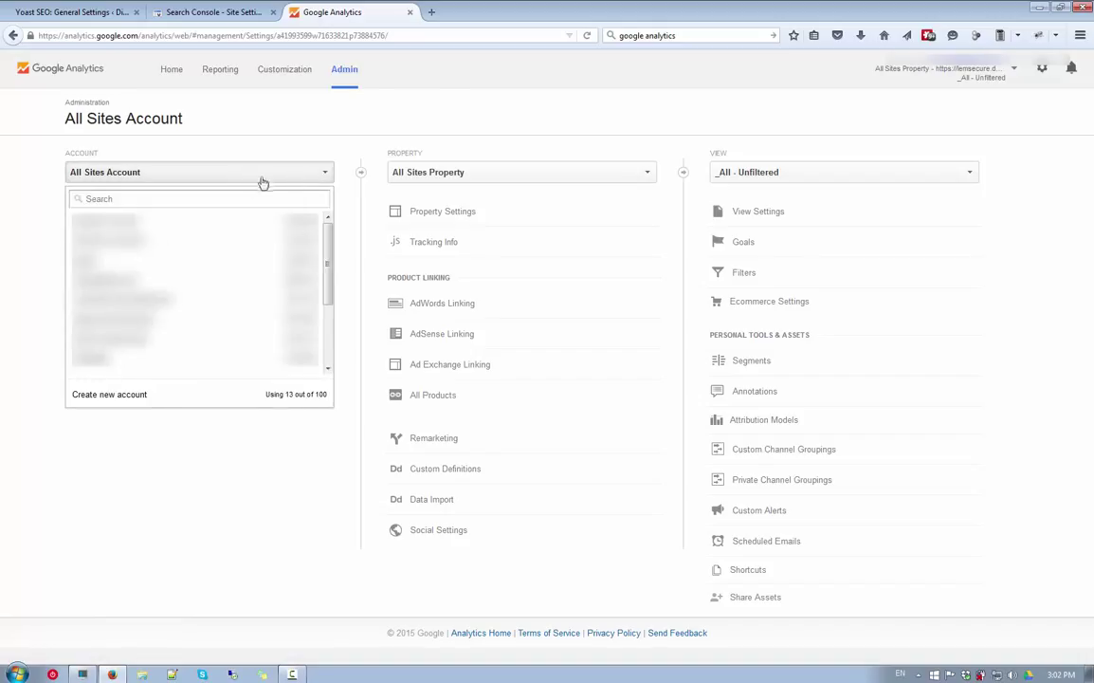
click(114, 394)
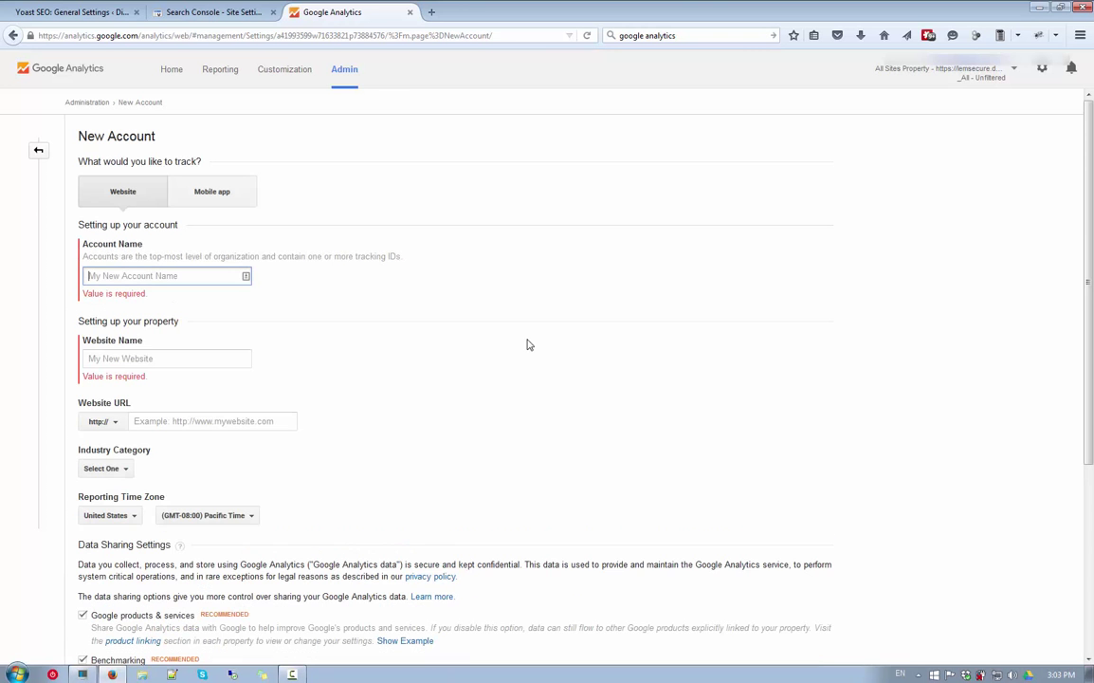
text(DirtyTruthReview)
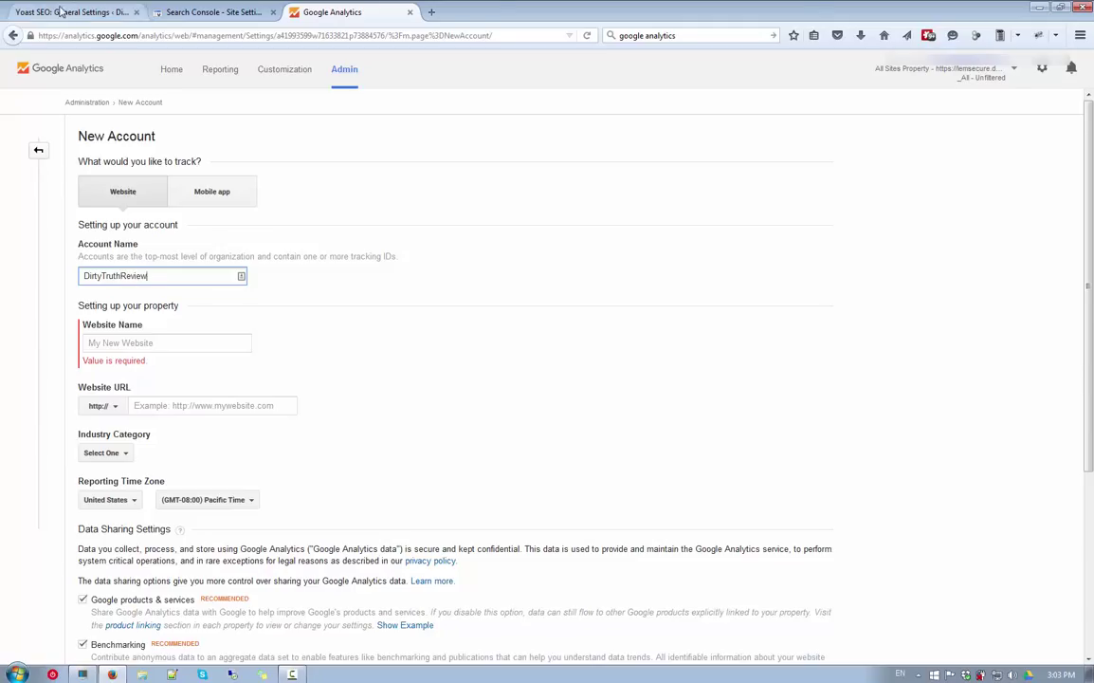
click(94, 13)
click(130, 35)
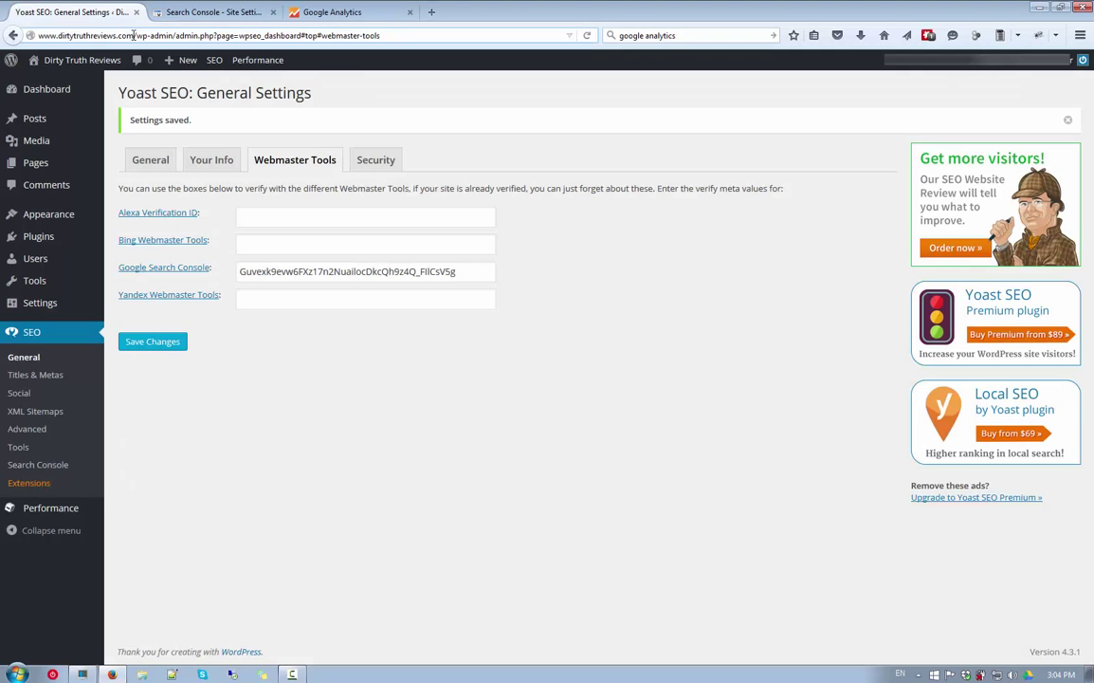
drag(132, 35, 31, 35)
key(ctrl+c)
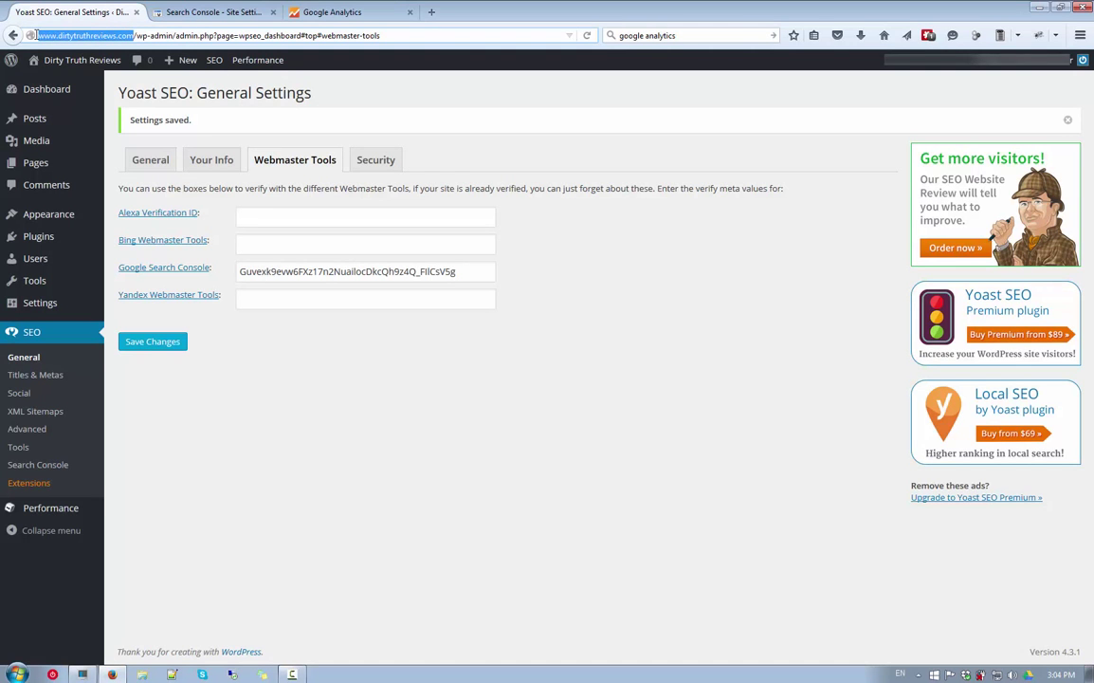
click(213, 12)
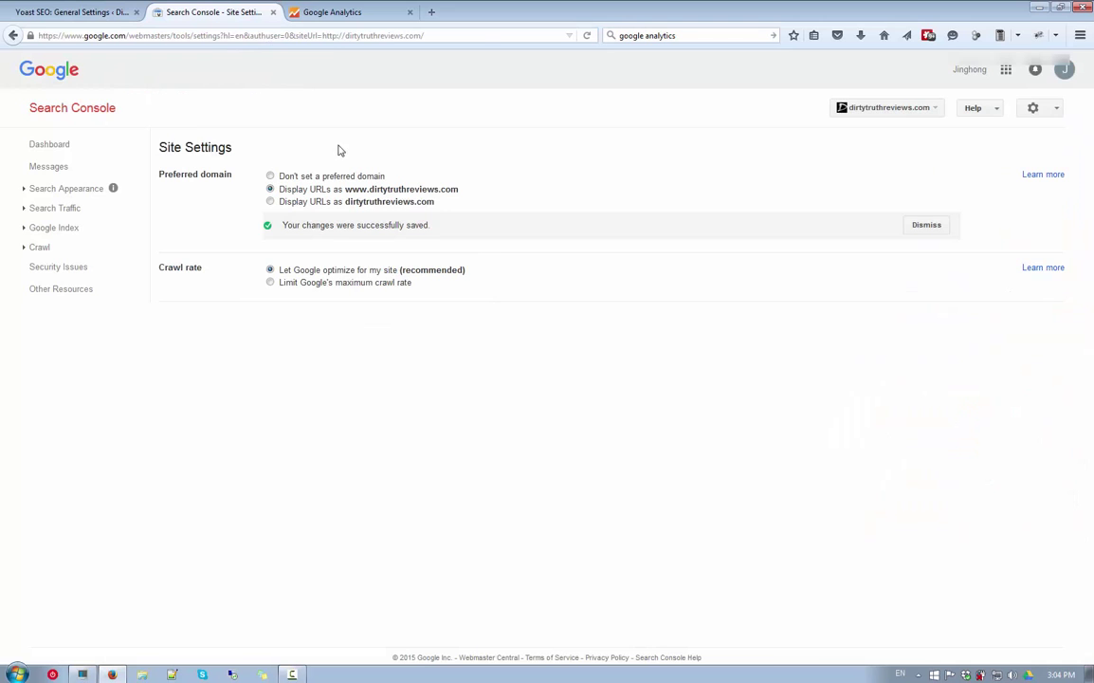
click(332, 13)
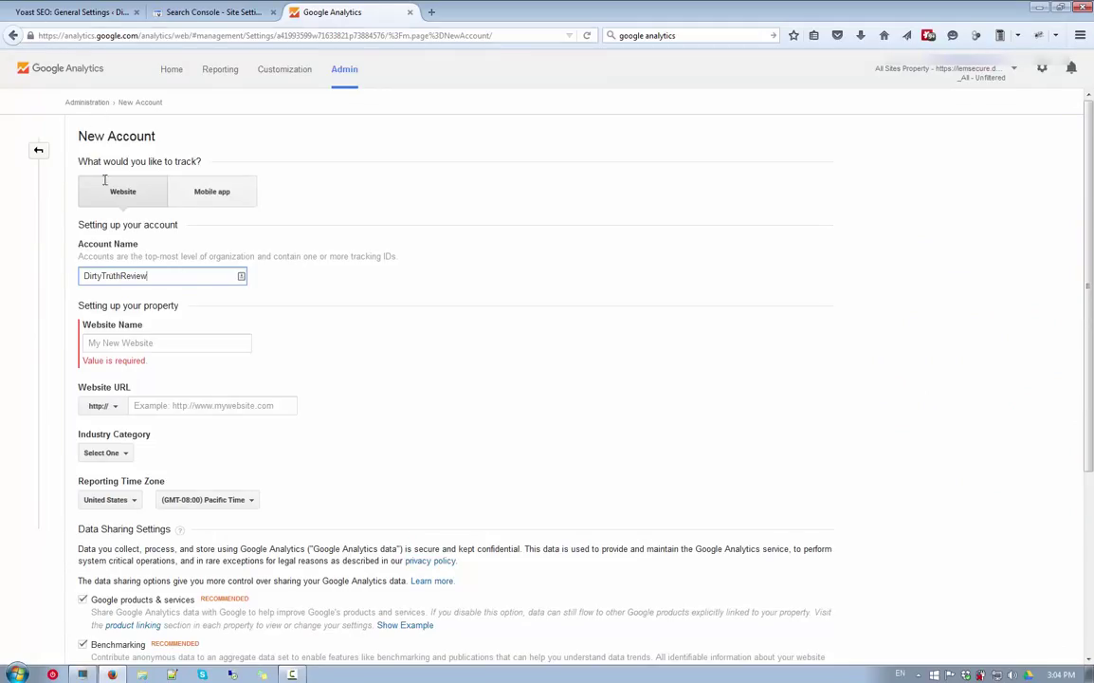
click(113, 16)
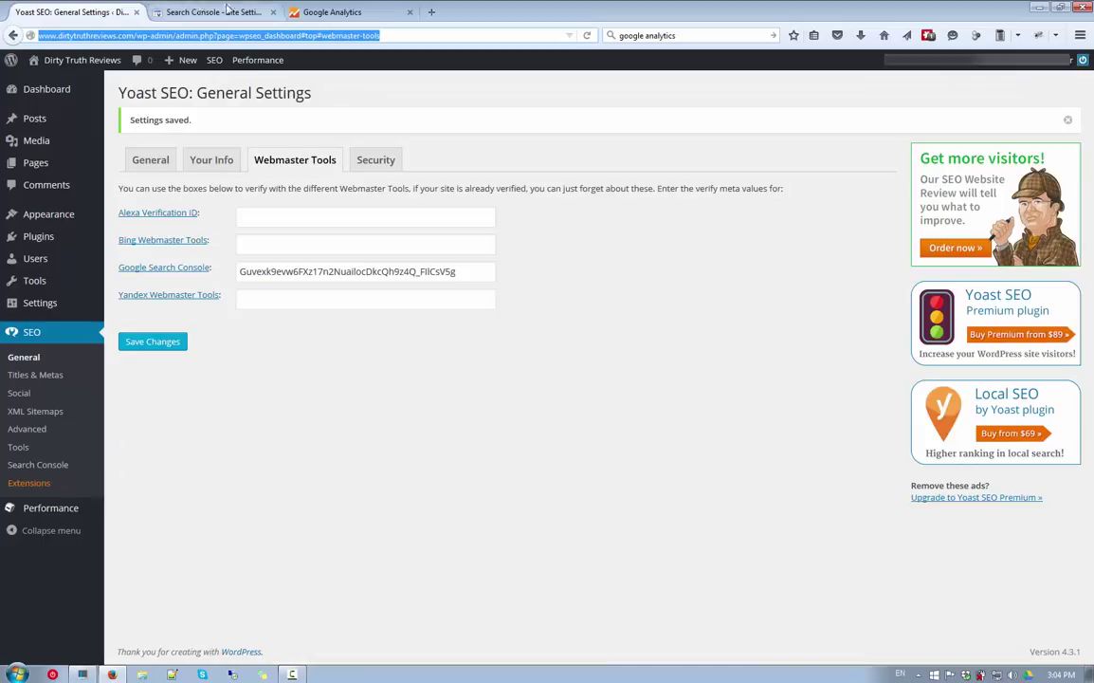
click(317, 12)
- Complete the account name and paste the site address into Website Name and Website URL
click(211, 271)
text(s.com)
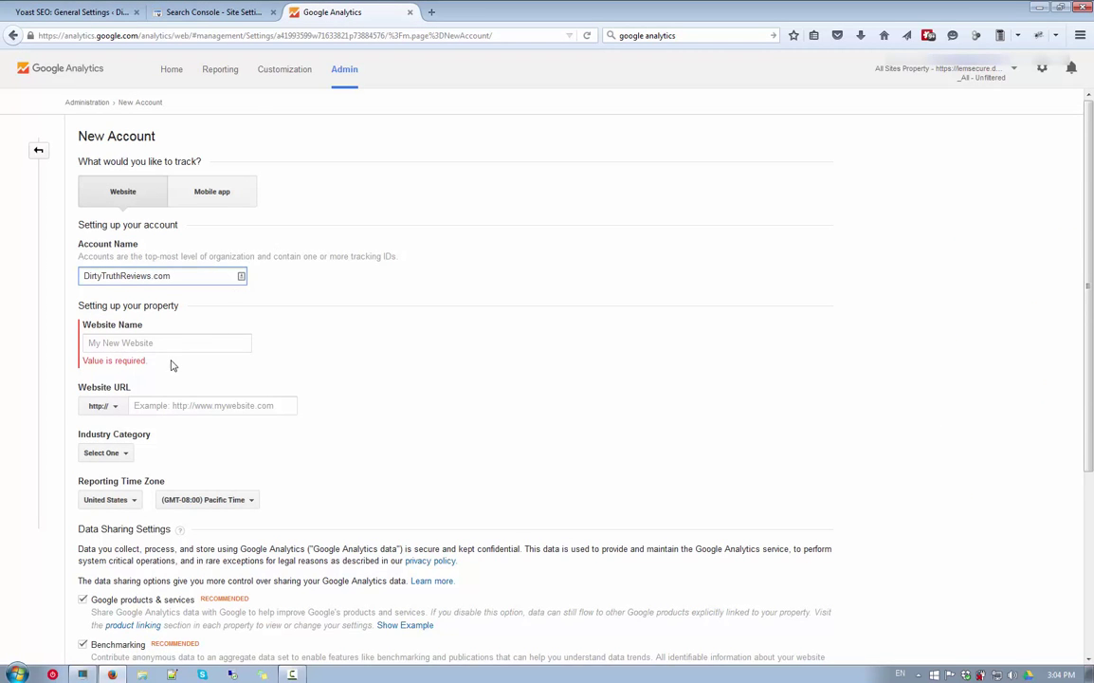
click(228, 342)
key(ctrl+v)
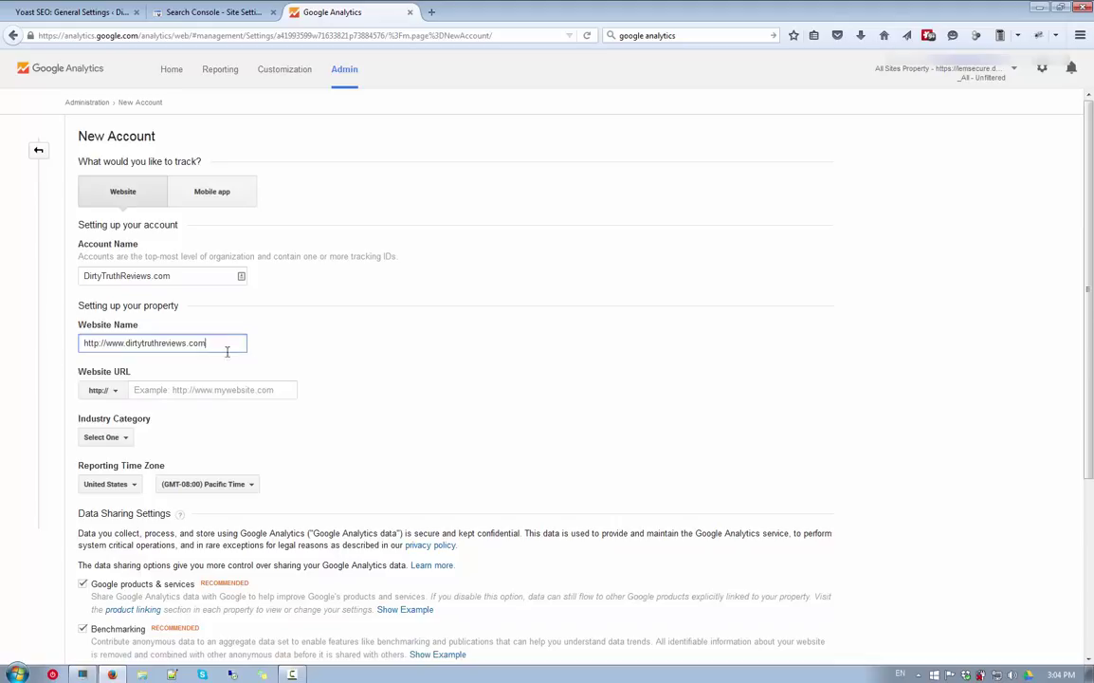
click(269, 385)
key(ctrl+v)
double_click(207, 276)
key(ctrl+c)
triple_click(212, 342)
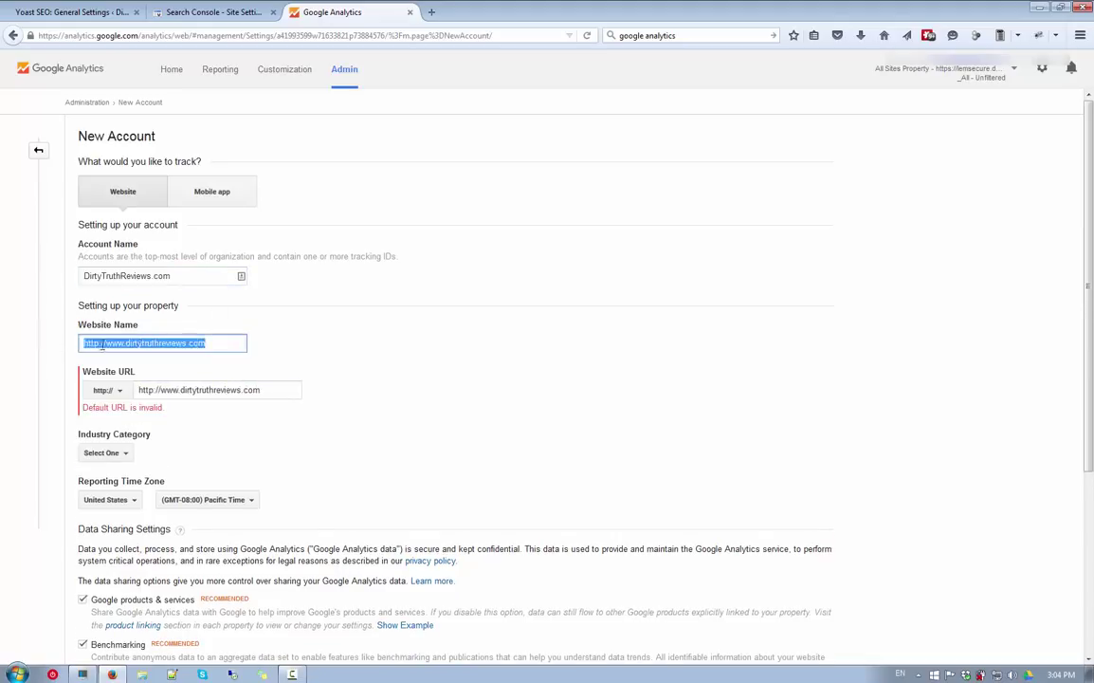
key(ctrl+v)
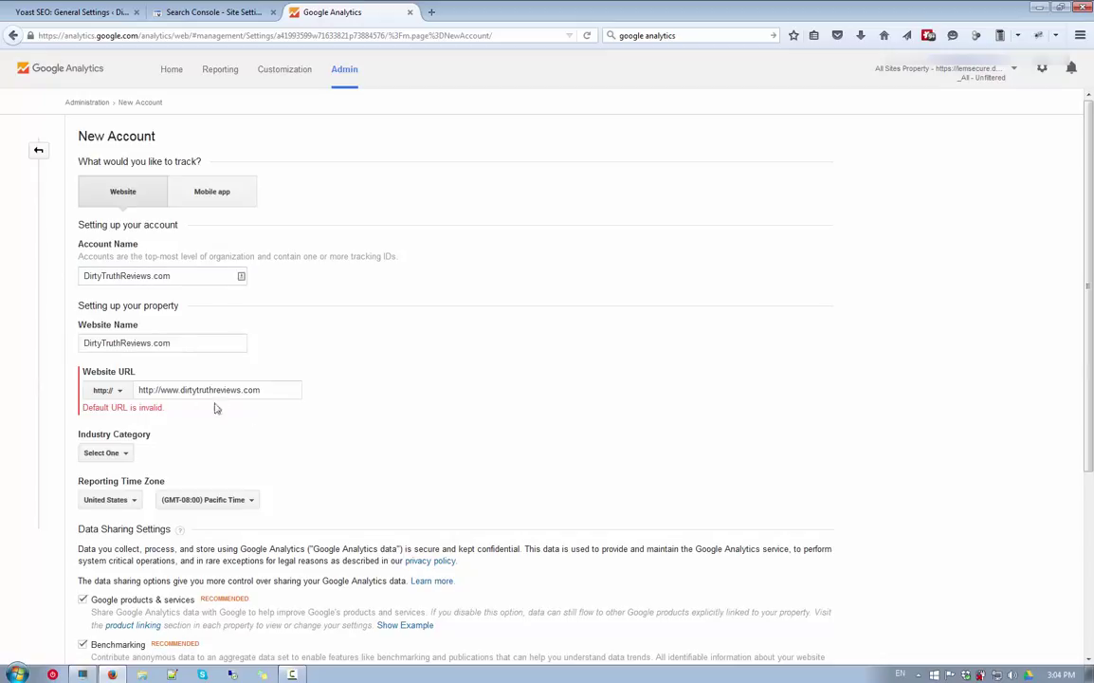
click(272, 388)
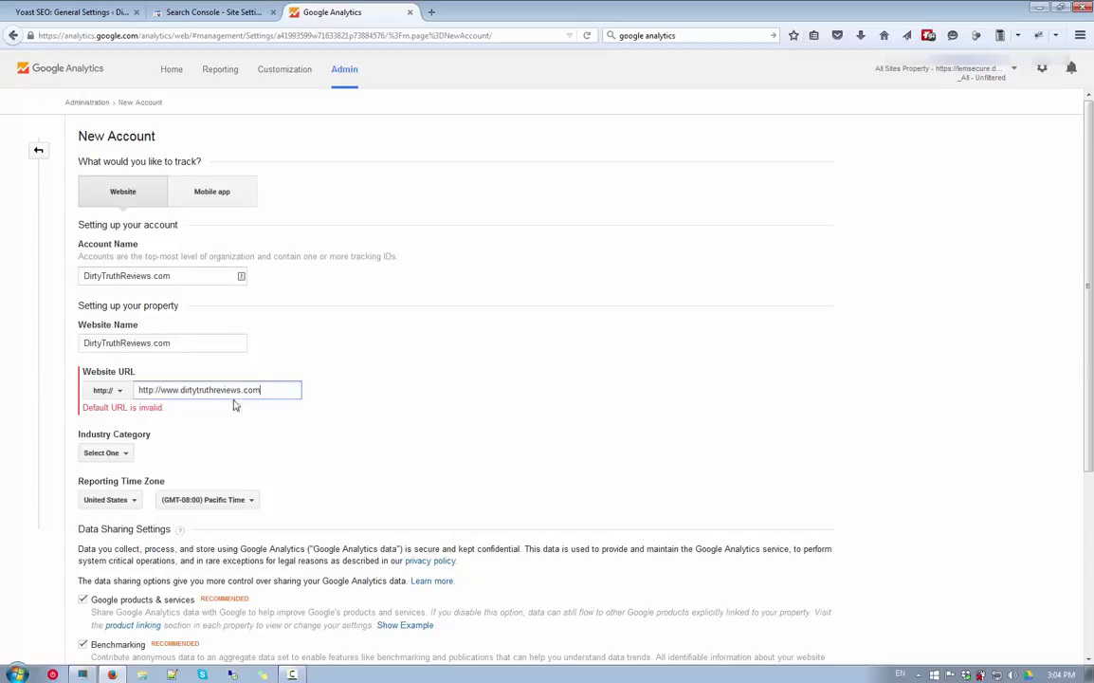
drag(161, 390, 135, 389)
key(BackSpace)
click(487, 394)
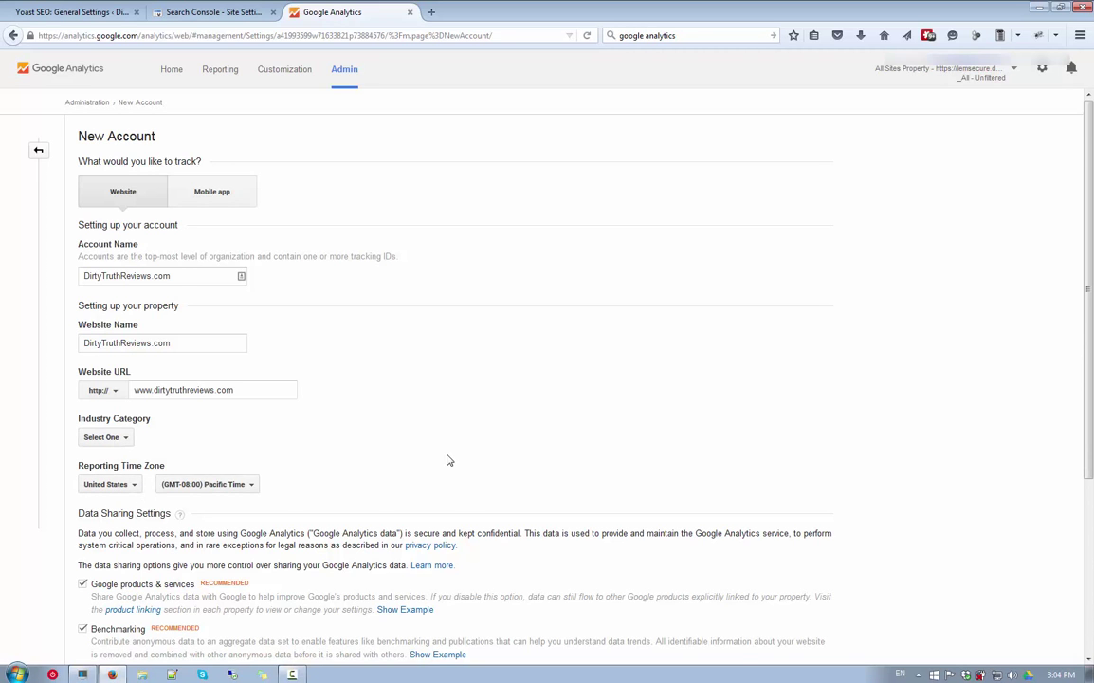
scroll(450, 459, down, 2)
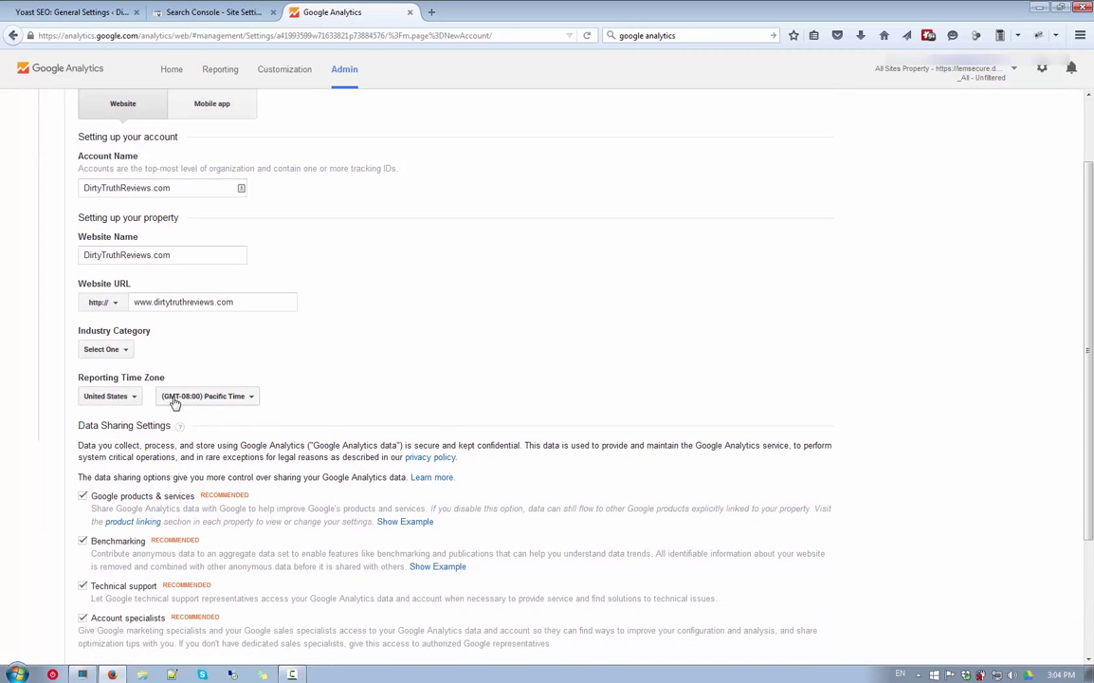
scroll(186, 471, down, 1)
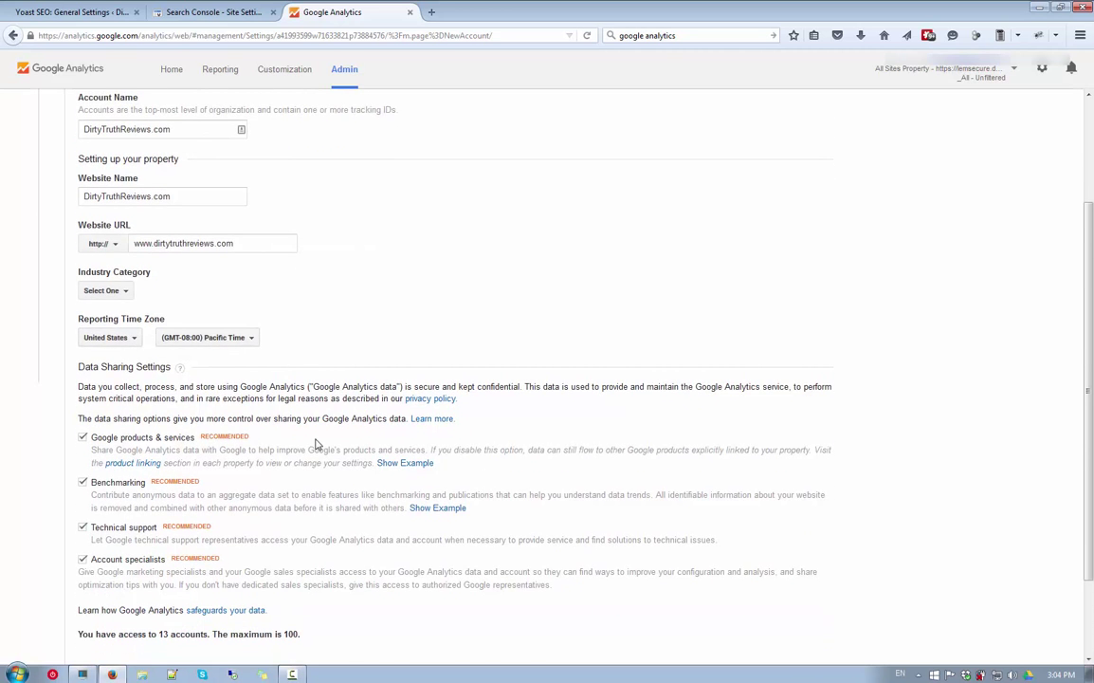
scroll(313, 441, down, 1)
scroll(316, 438, down, 1)
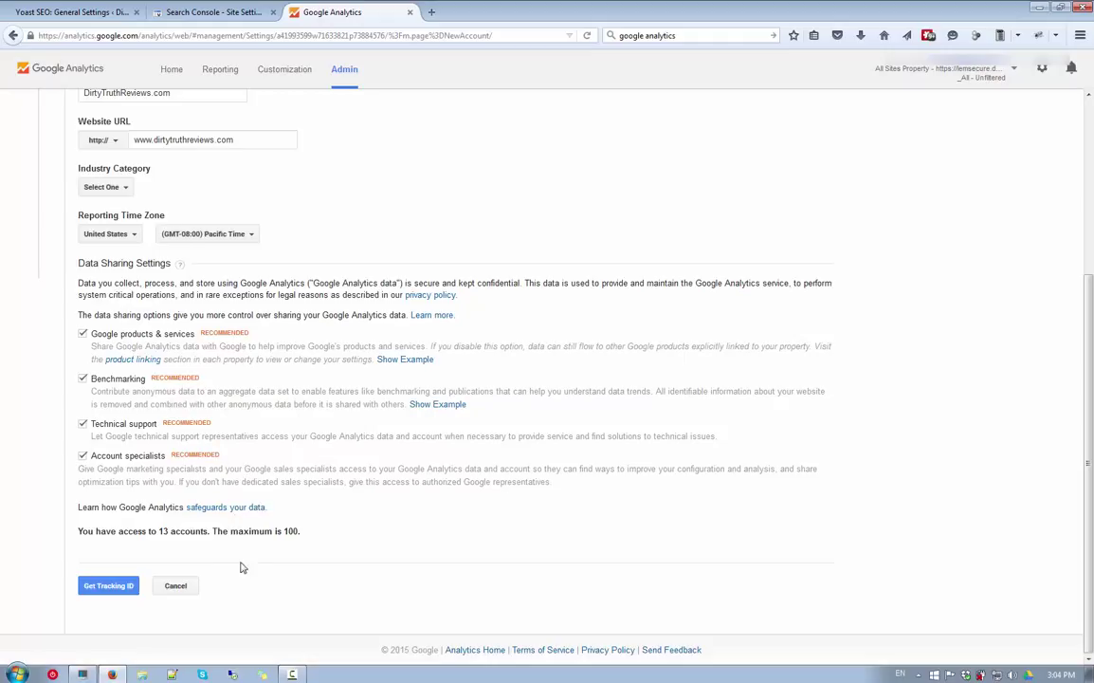
- Get a tracking ID for DirtyTruthReviews.com by accepting the Analytics Terms of Service
click(112, 588)
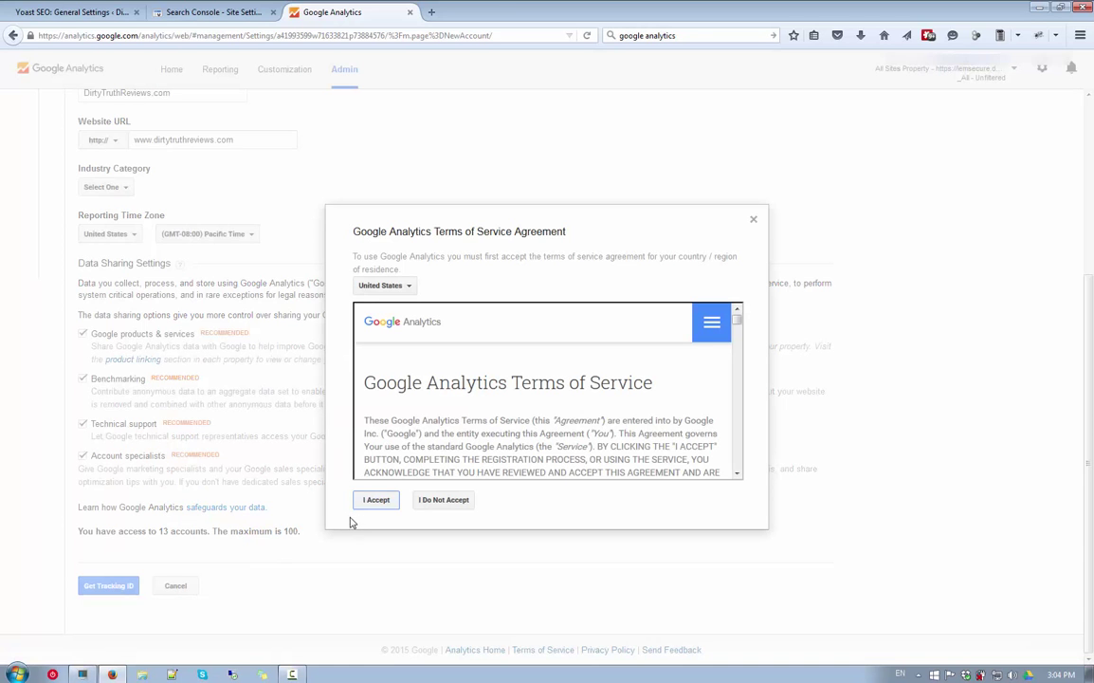
scroll(644, 391, down, 8)
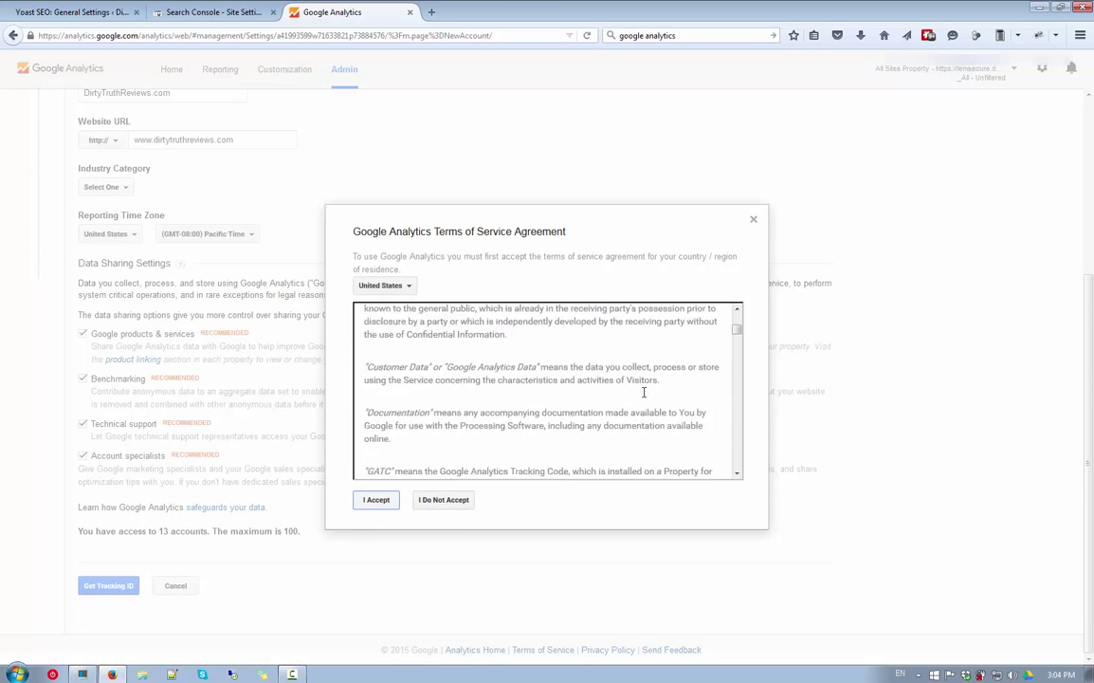
scroll(644, 391, down, 4)
click(377, 500)
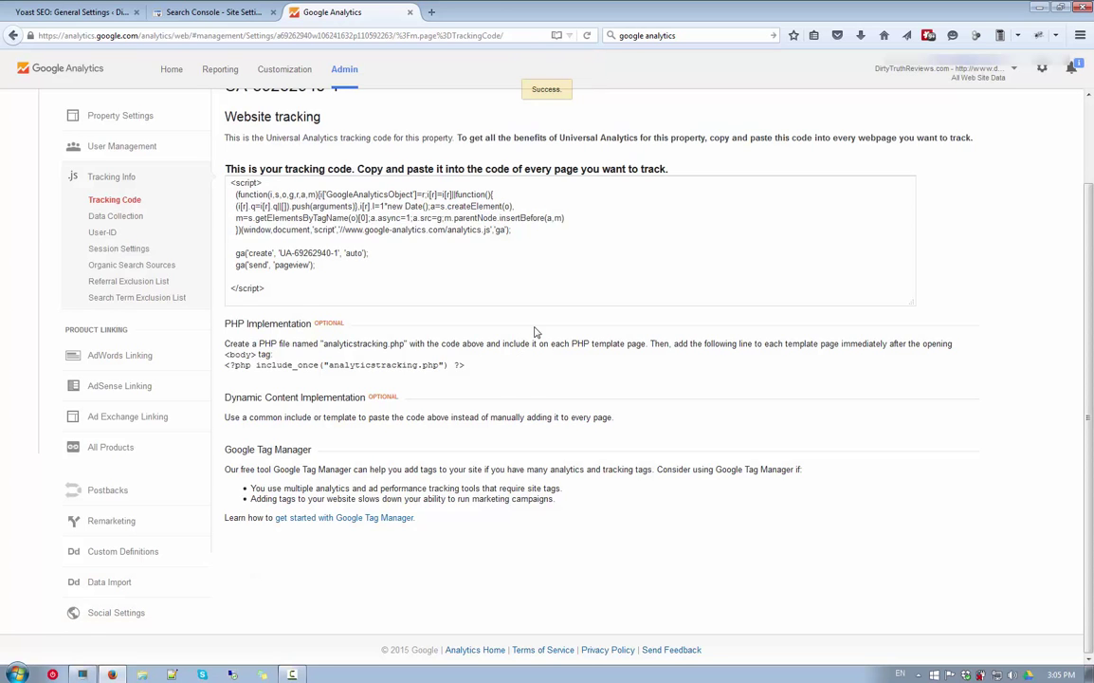
scroll(1085, 221, up, 2)
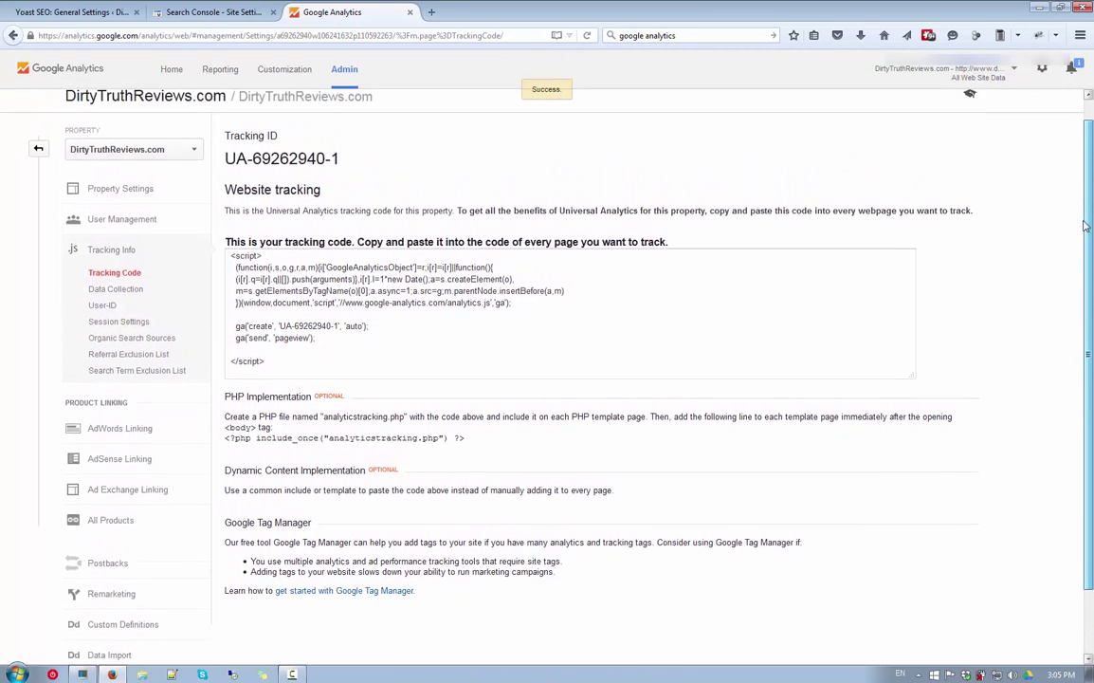
scroll(261, 282, up, 1)
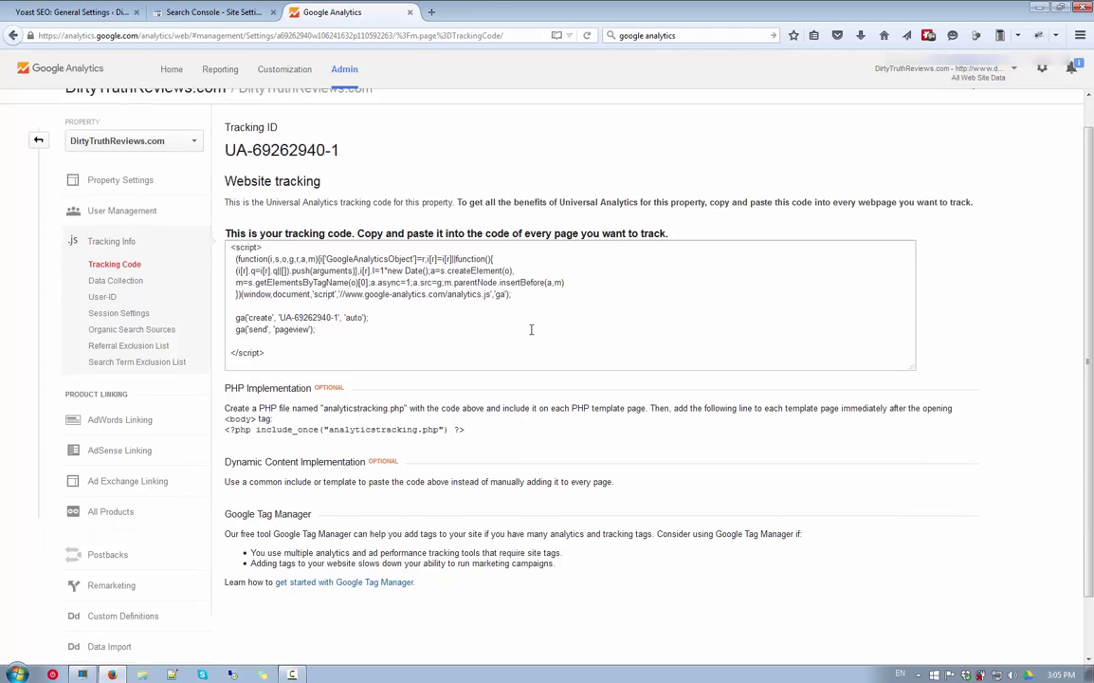
scroll(530, 325, down, 1)
scroll(530, 325, up, 1)
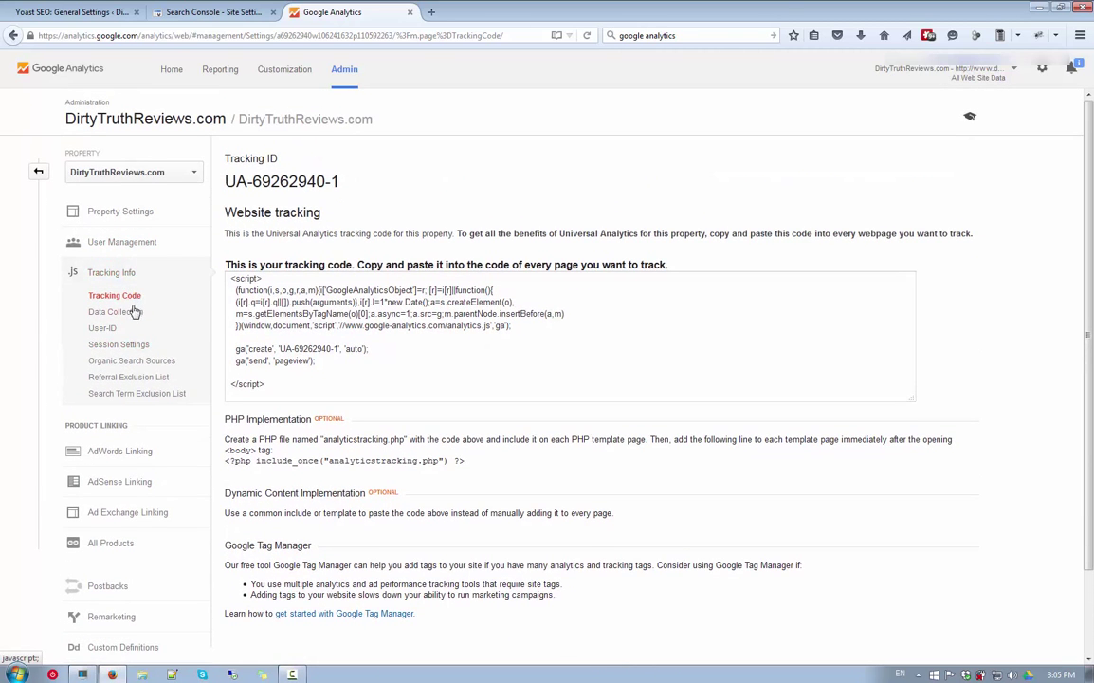
- Switch Demographics and Interest Reports and enhanced link attribution ON in Property Settings and save
click(137, 214)
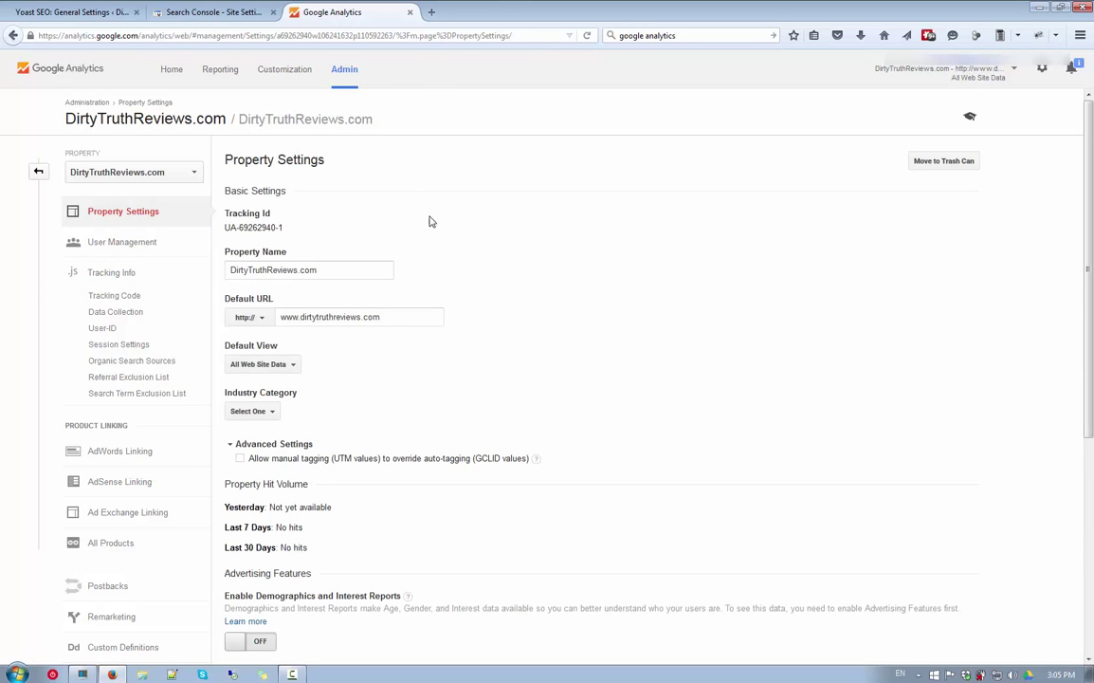
scroll(439, 227, down, 3)
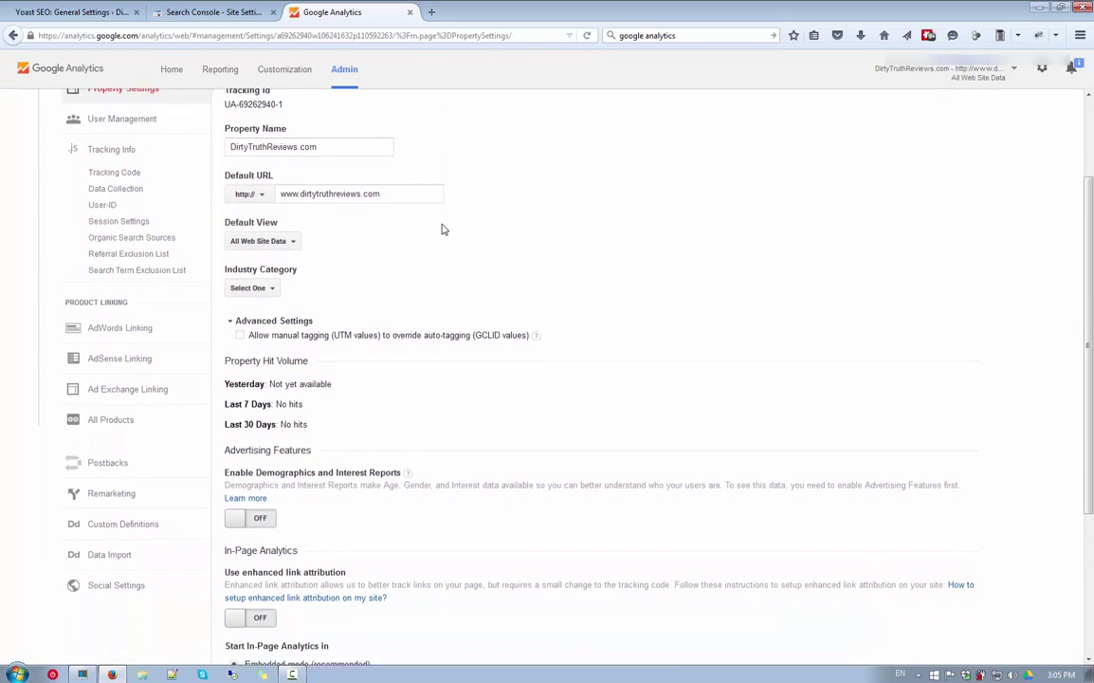
scroll(441, 228, down, 1)
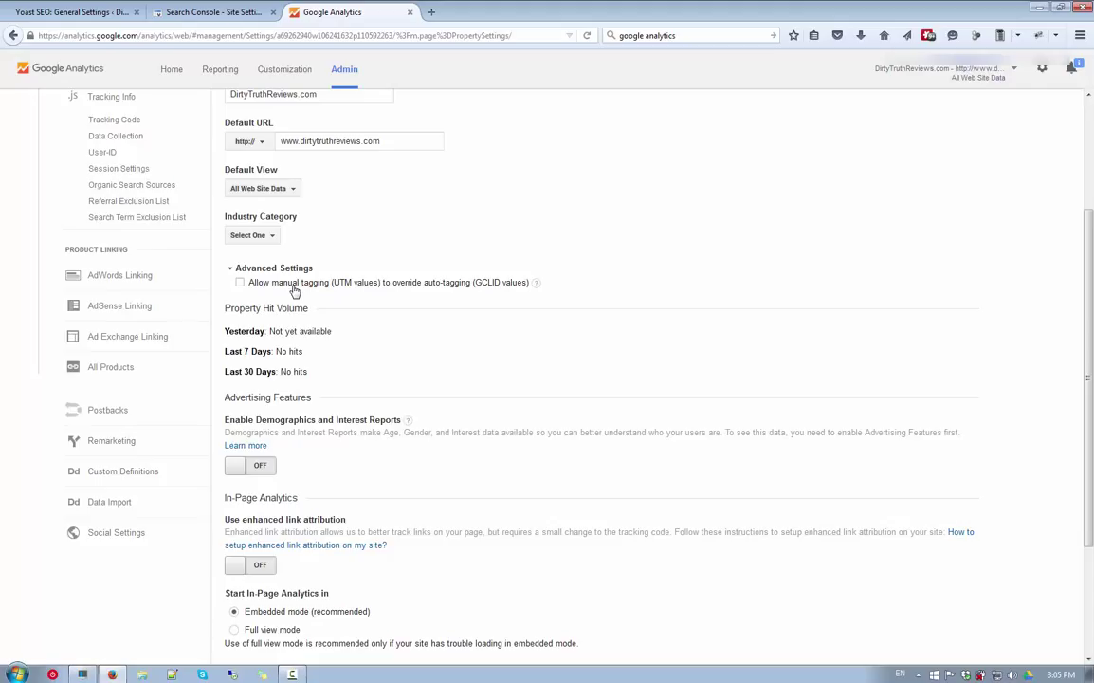
scroll(351, 344, down, 2)
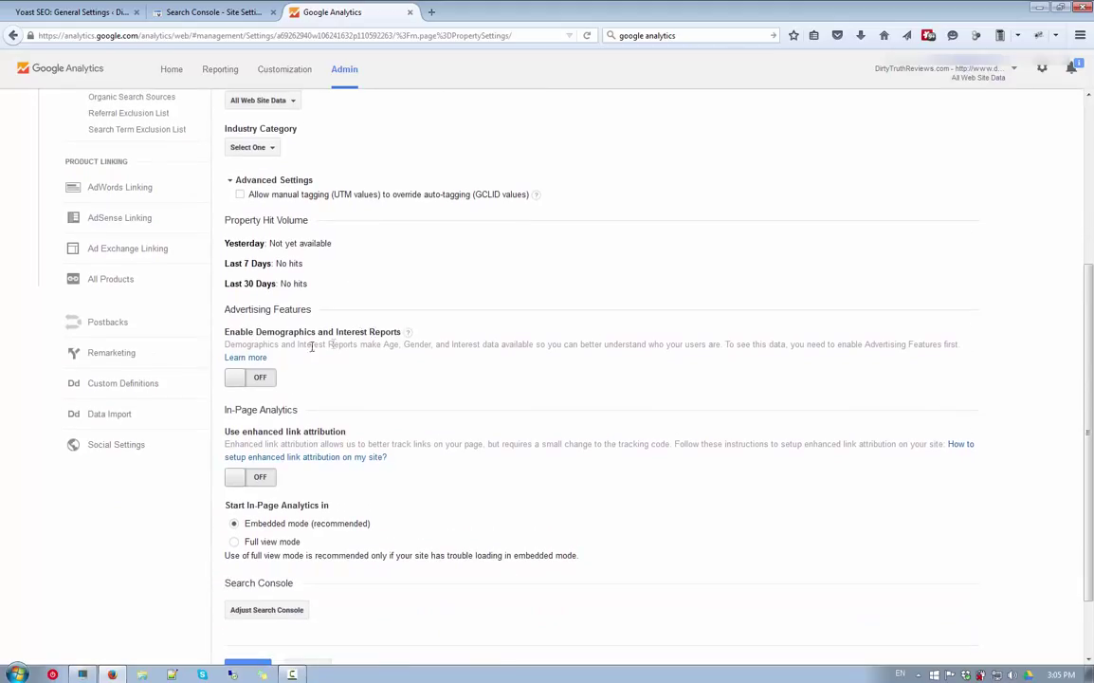
click(248, 377)
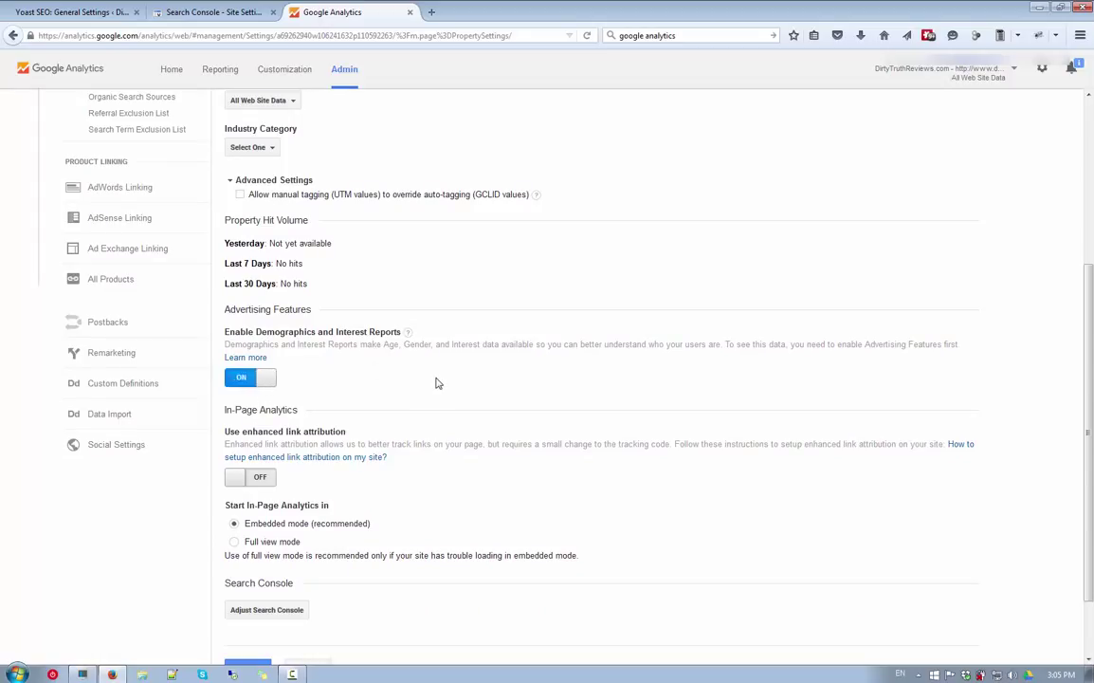
scroll(438, 382, down, 1)
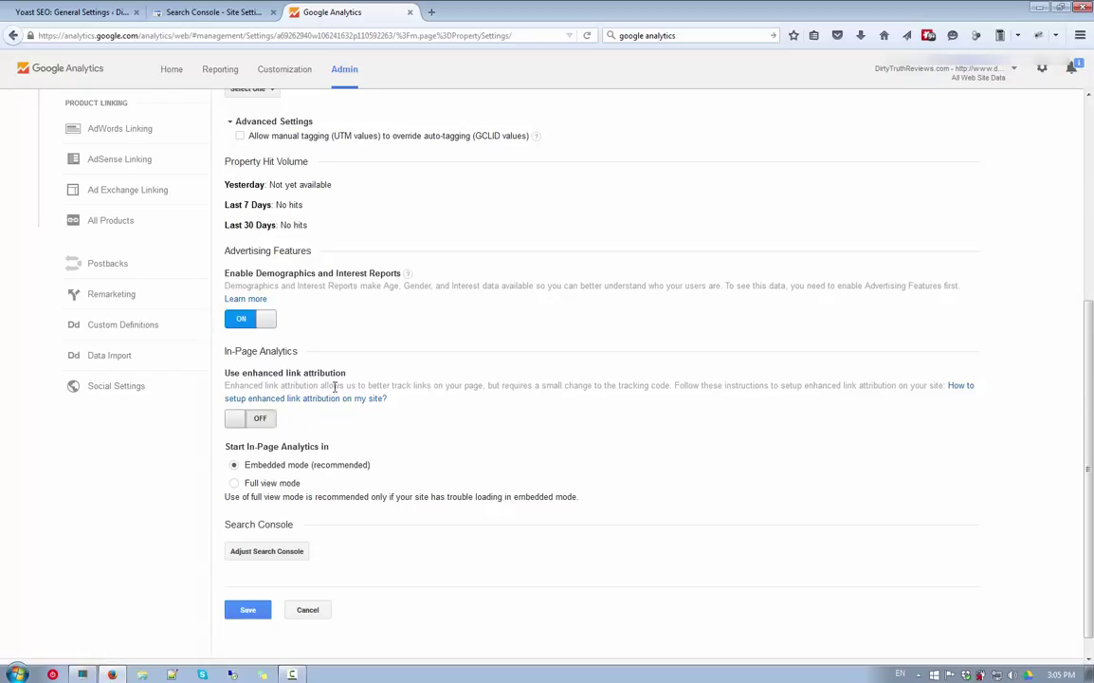
drag(281, 386, 573, 412)
click(569, 433)
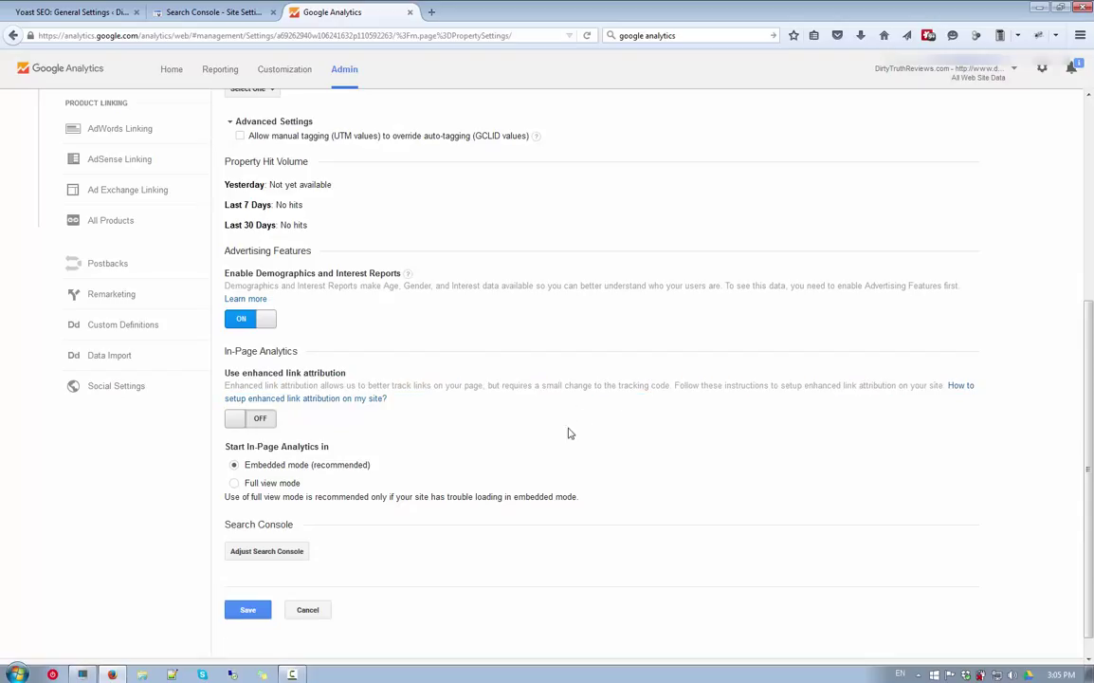
click(261, 419)
scroll(366, 477, down, 1)
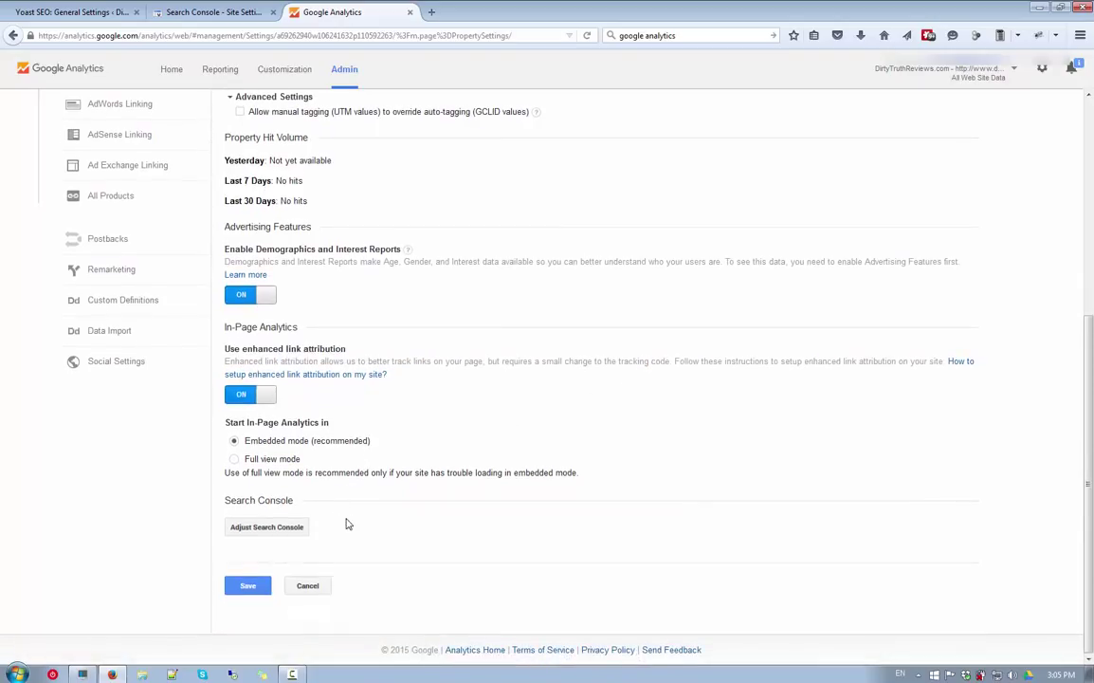
click(250, 587)
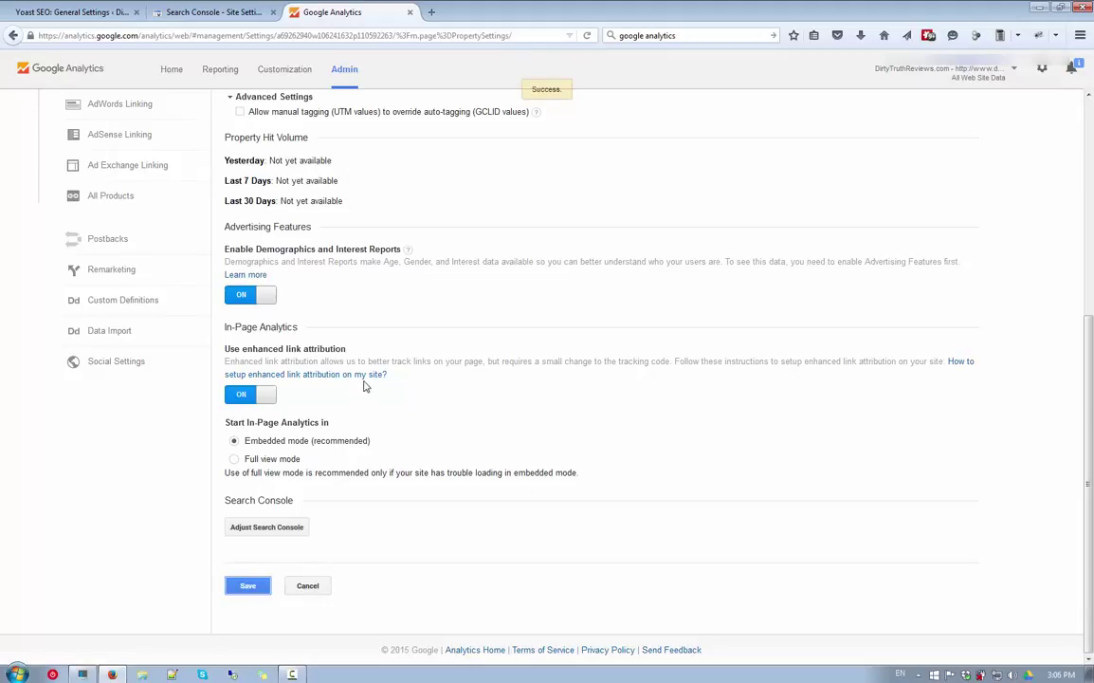
scroll(365, 386, up, 2)
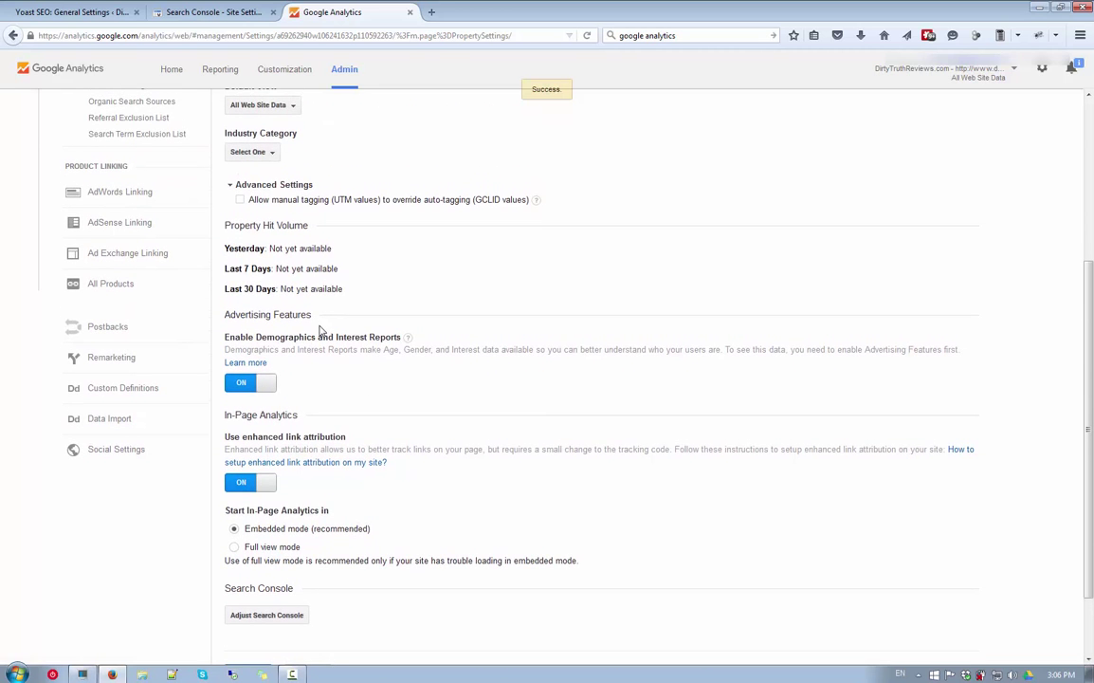
- Turn on Remarketing and Advertising Reporting under Data Collection and save
scroll(319, 330, up, 4)
scroll(318, 330, up, 1)
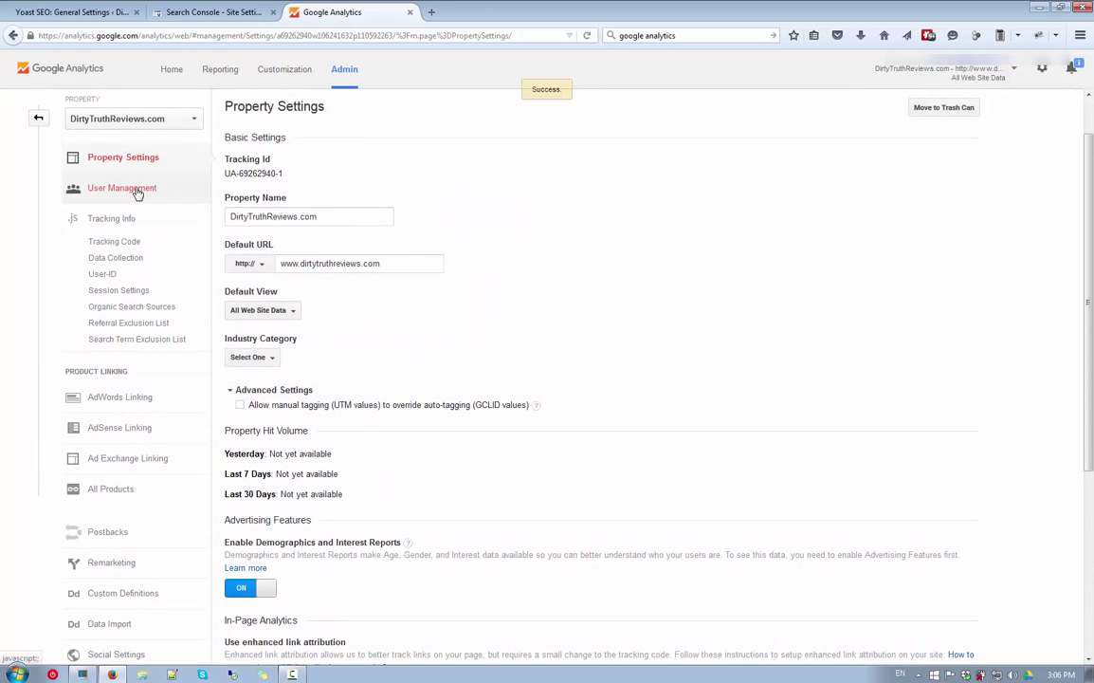
click(105, 258)
click(264, 273)
click(254, 364)
click(248, 409)
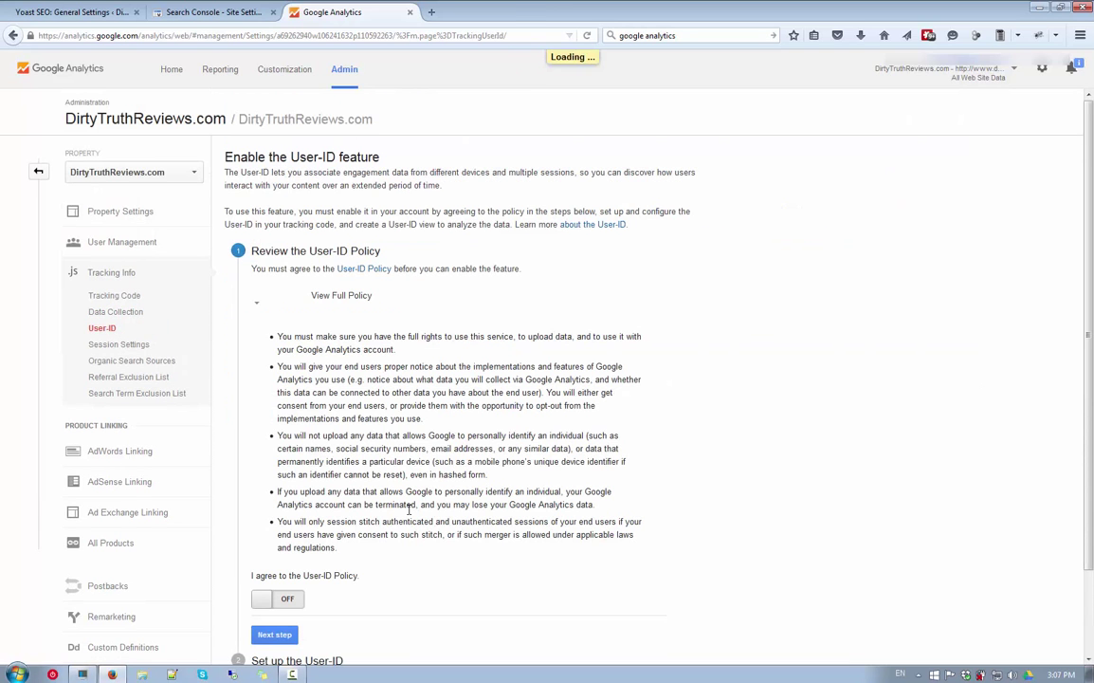
- Select the property's tracking code snippet, then go back to the Yoast SEO settings
click(118, 298)
click(443, 372)
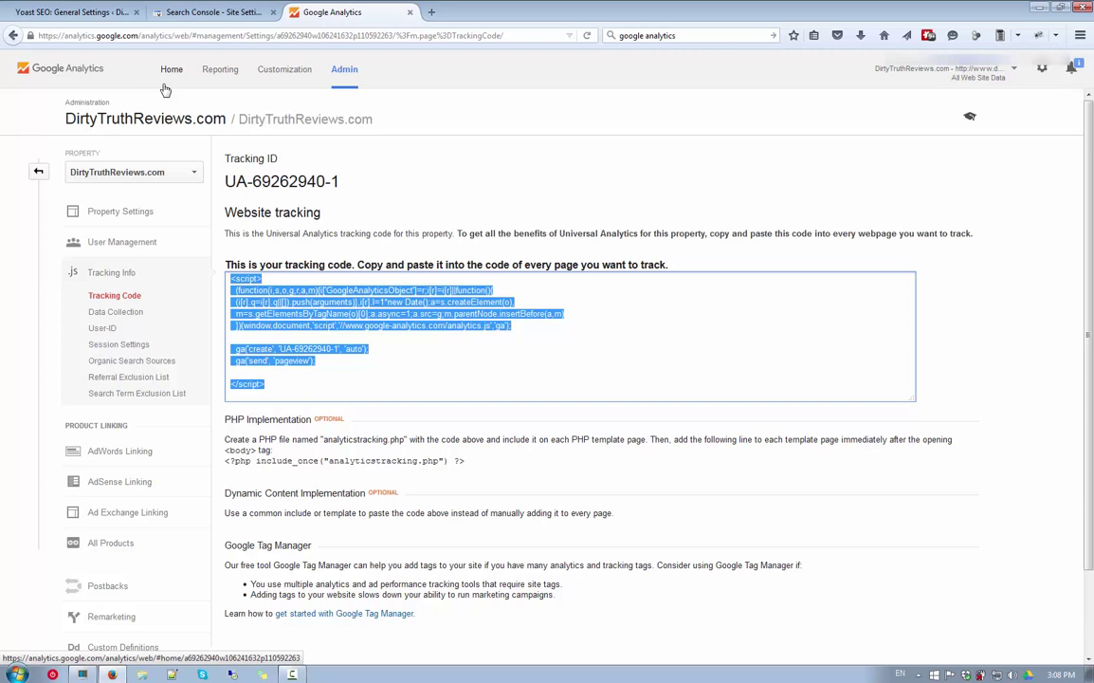
click(121, 16)
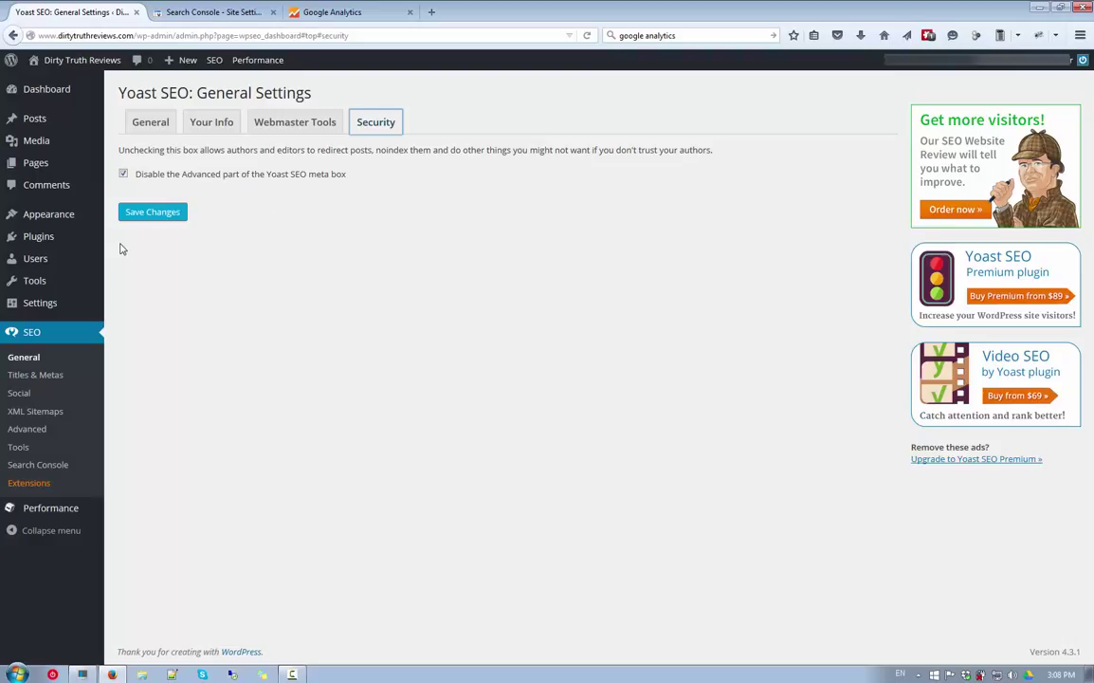
- Open Appearance > Theme Options and scroll through its General Settings to the header code field
mouse_move(81, 221)
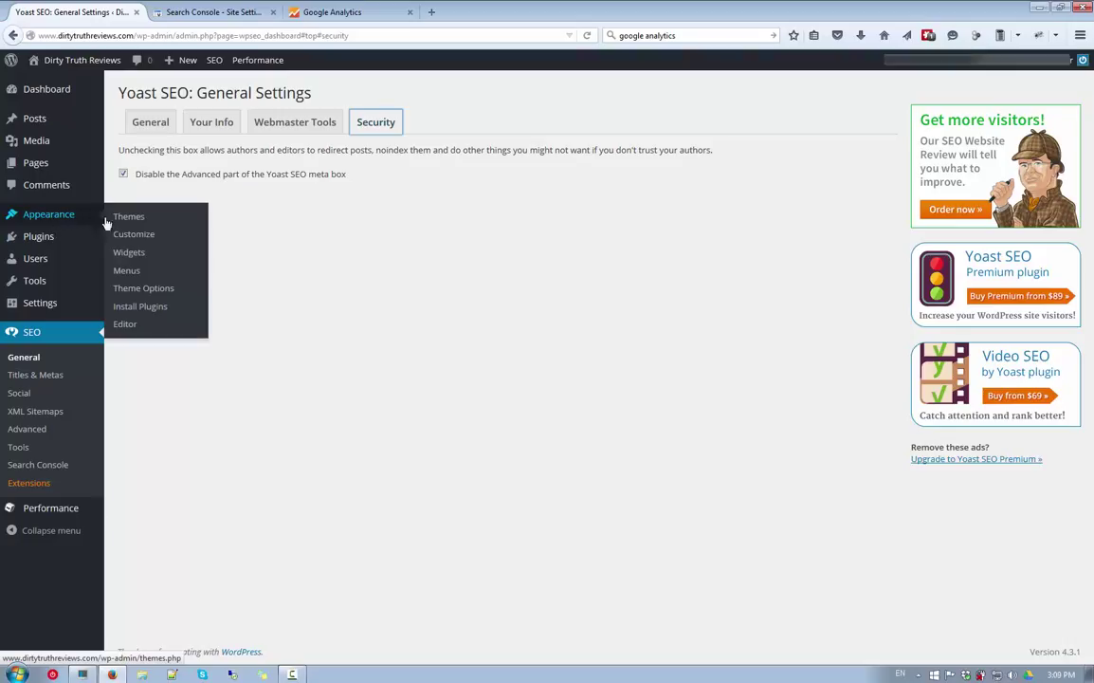
click(130, 288)
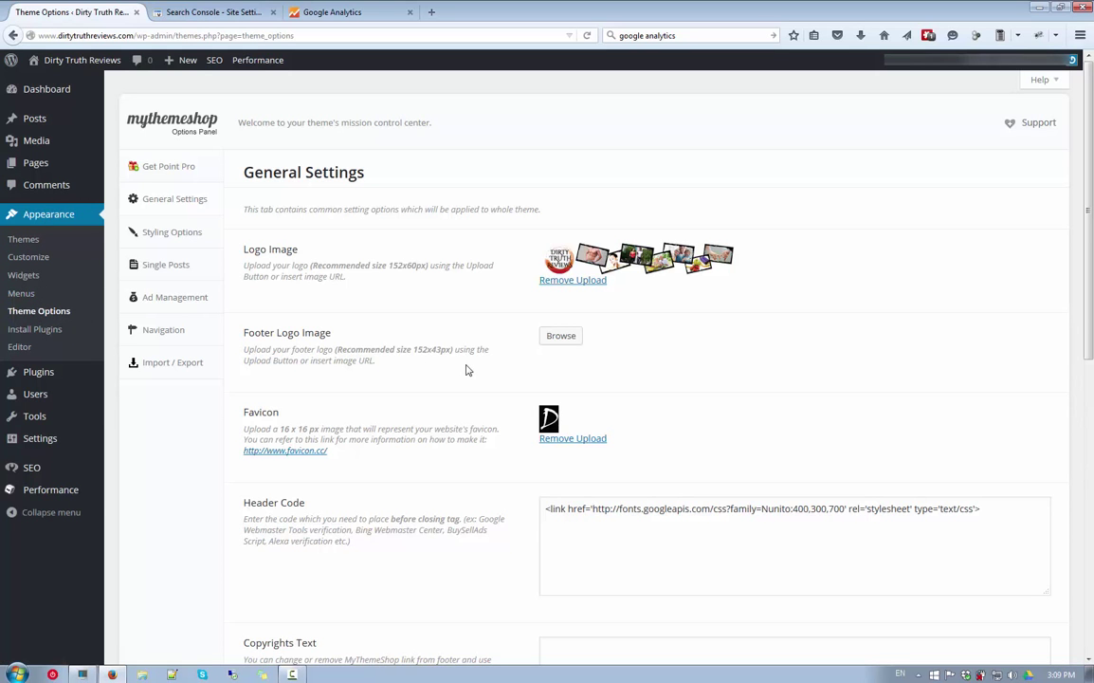
scroll(465, 368, down, 3)
scroll(465, 369, down, 3)
- Go to the Plugins > Add New page
scroll(466, 369, up, 6)
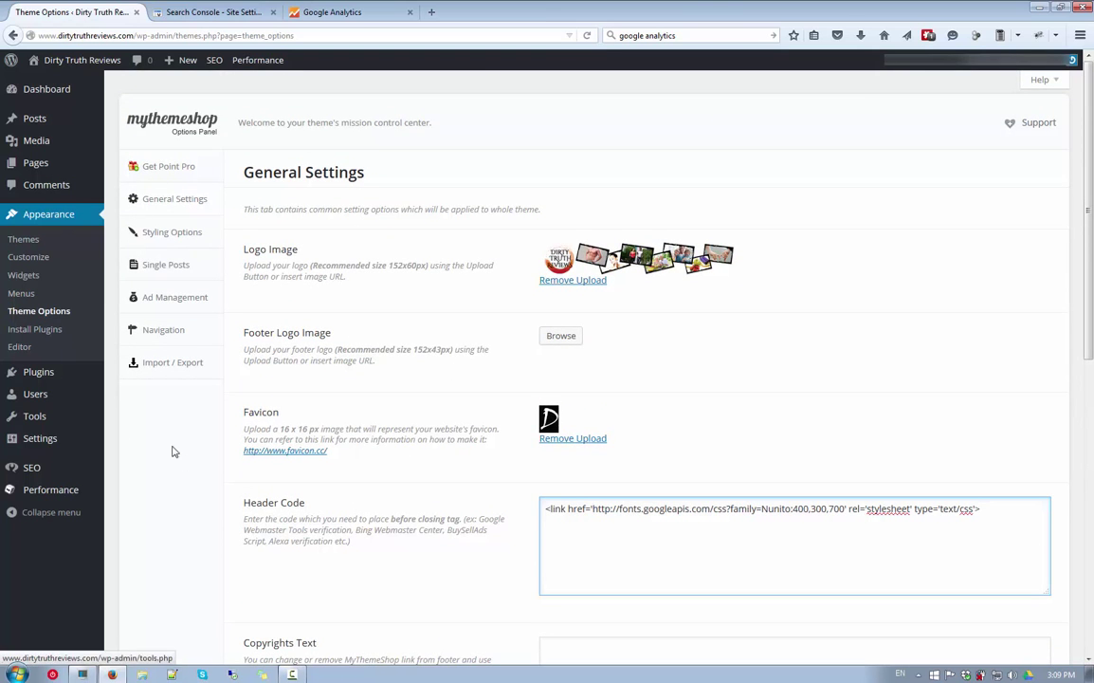
mouse_move(58, 382)
click(131, 391)
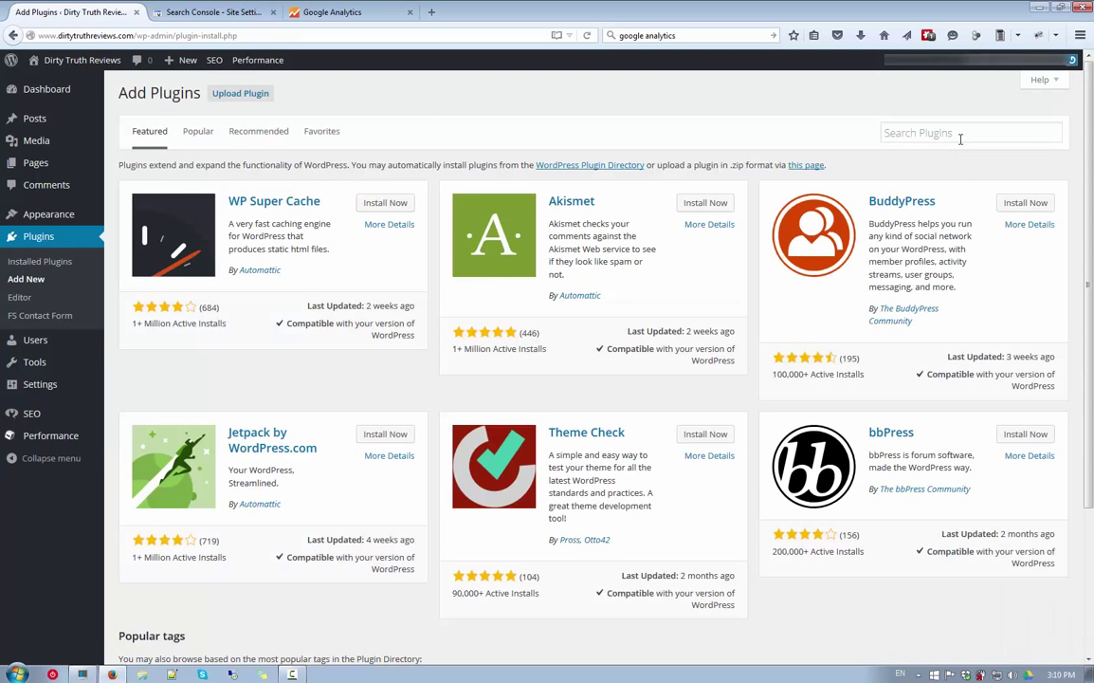
- Search the plugin directory for 'google analytics', correcting the typo
click(961, 138)
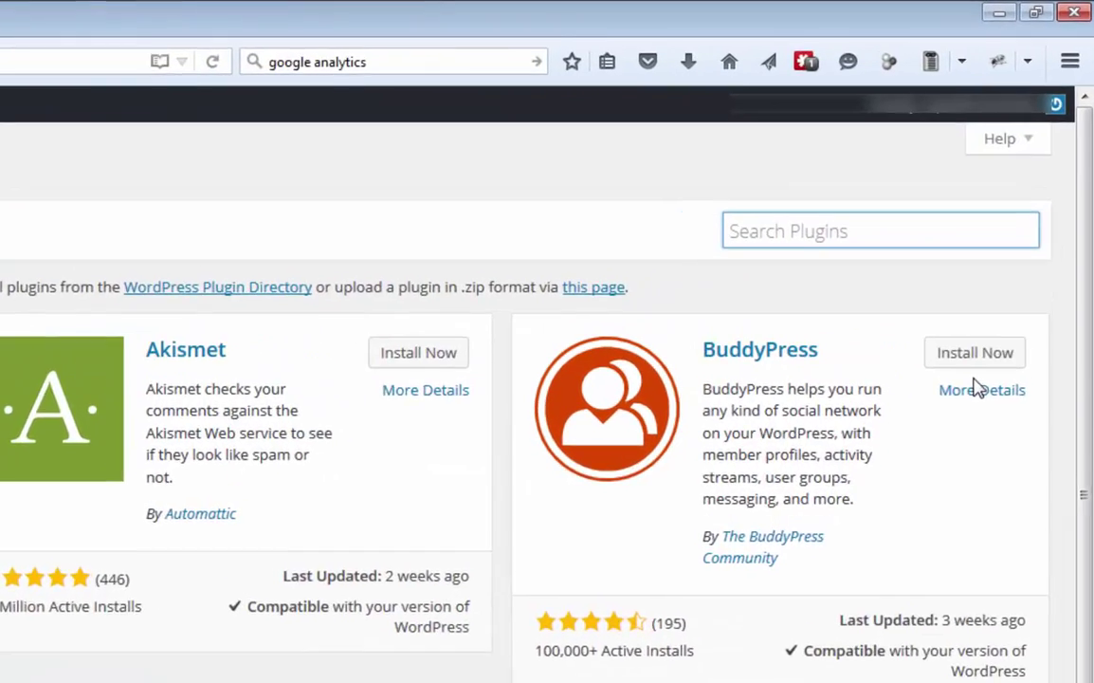
text(gogole)
key(BackSpace)
key(BackSpace)
key(BackSpace)
key(BackSpace)
text(gog)
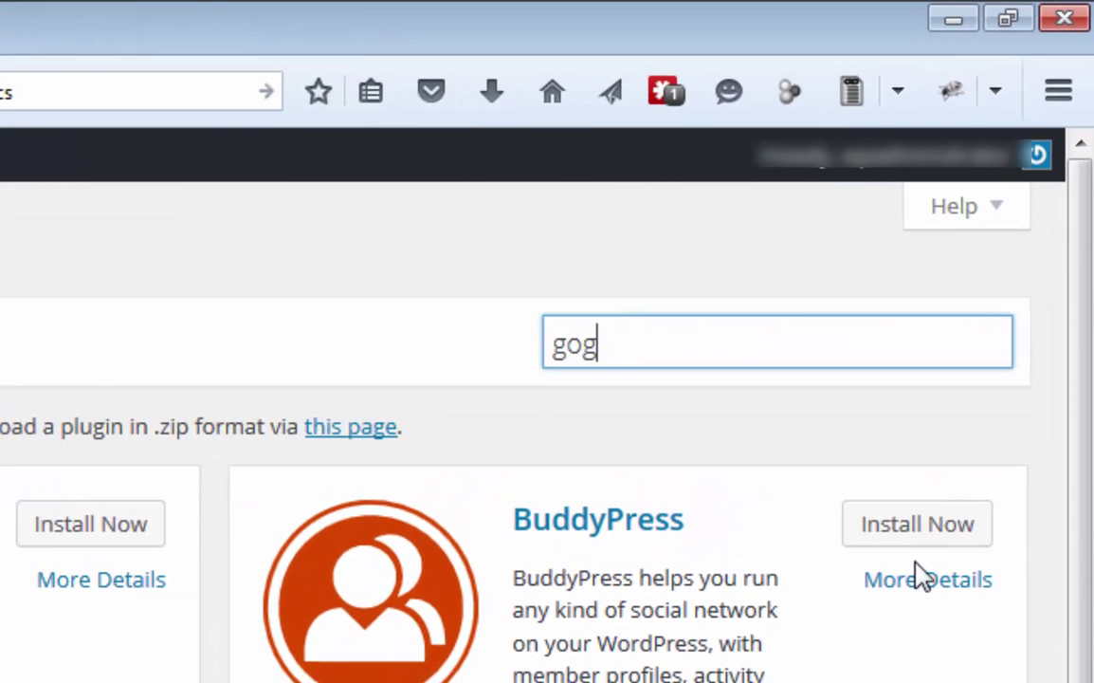
key(BackSpace)
text(ogle analytics)
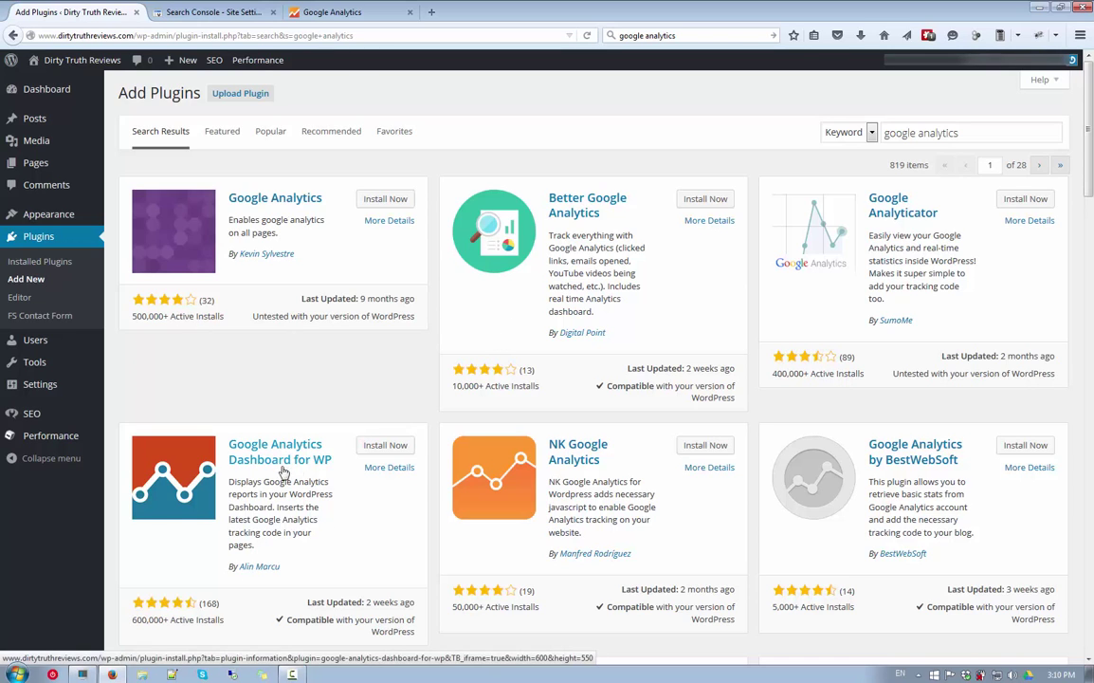
- Review the Google Analytics Dashboard for WP plugin's details and install it
drag(262, 481, 299, 553)
click(298, 554)
scroll(313, 527, down, 3)
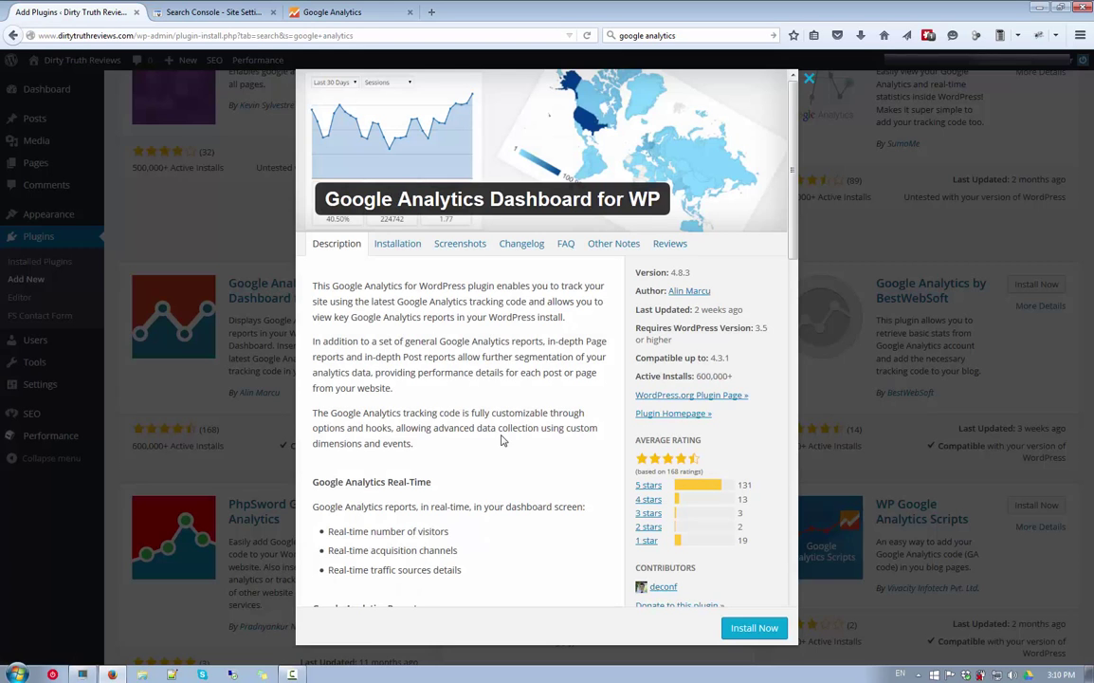
scroll(502, 434, down, 2)
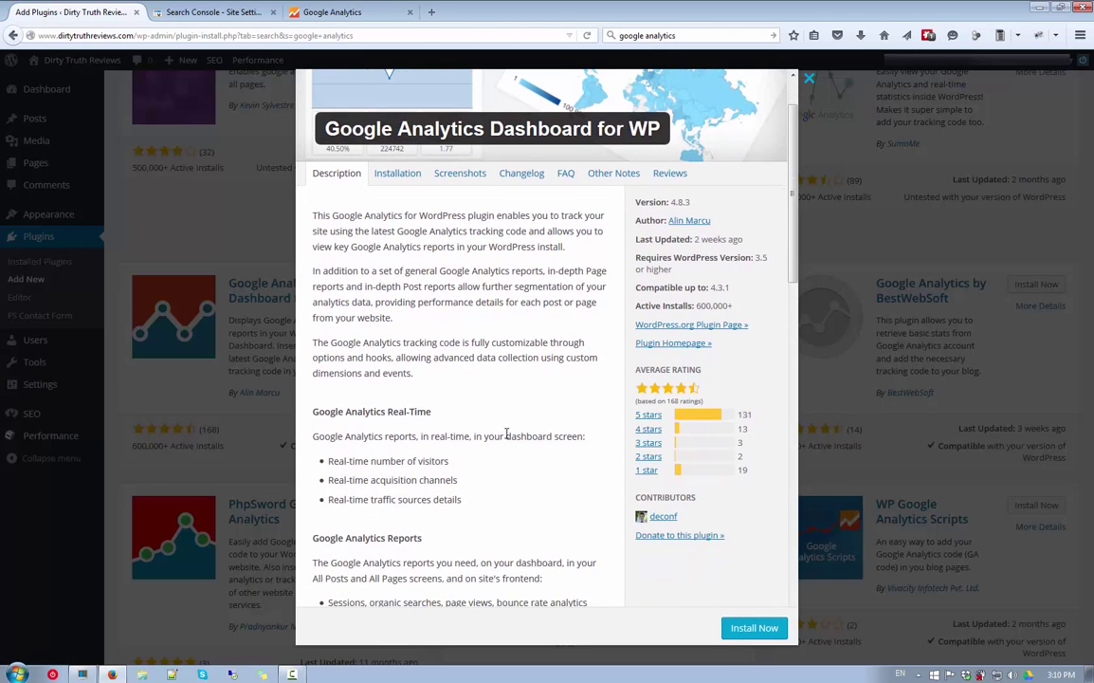
scroll(507, 433, down, 1)
scroll(492, 387, down, 7)
scroll(493, 388, up, 10)
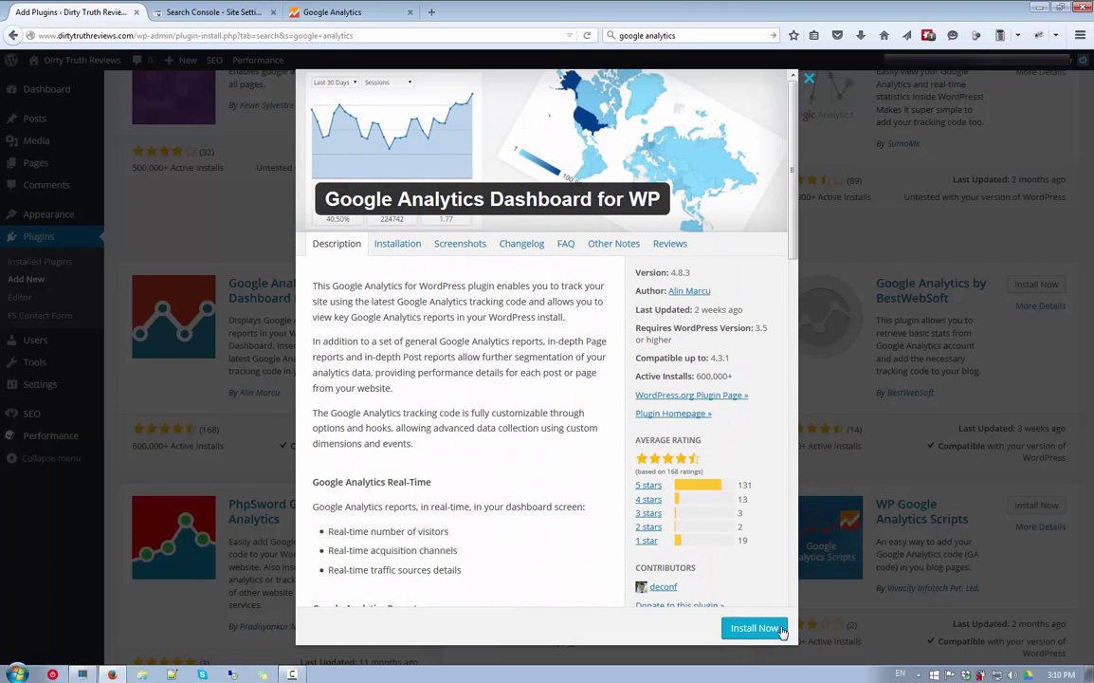
click(753, 628)
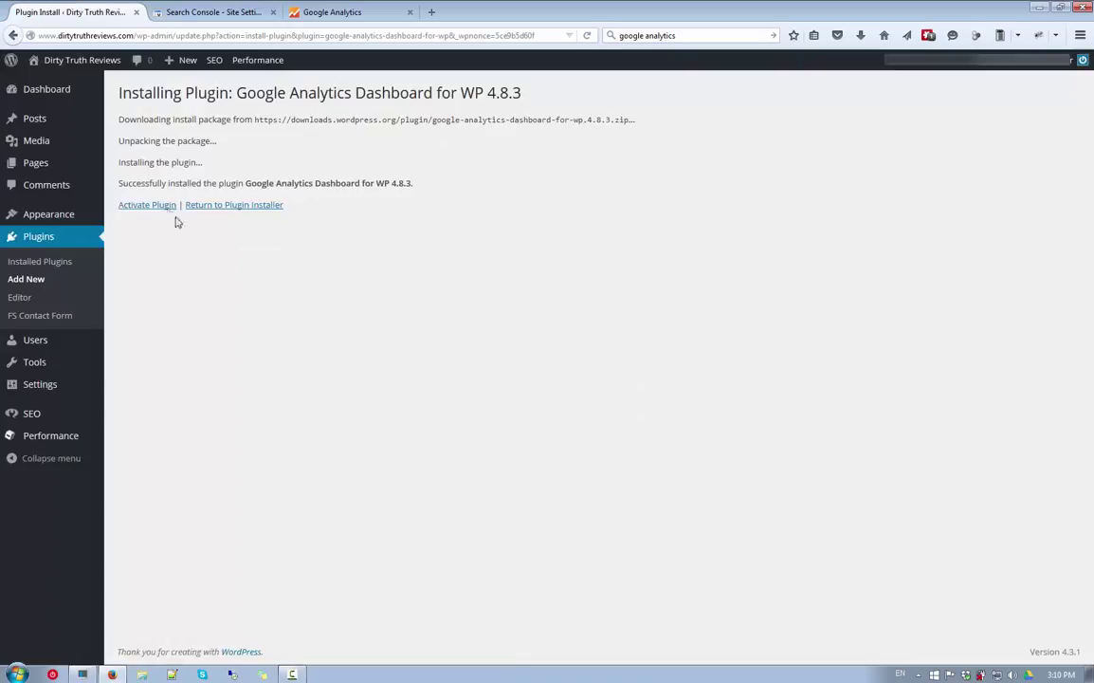
- Activate Google Analytics Dashboard for WP and reload its General Settings page from the Google Analytics menu
click(147, 205)
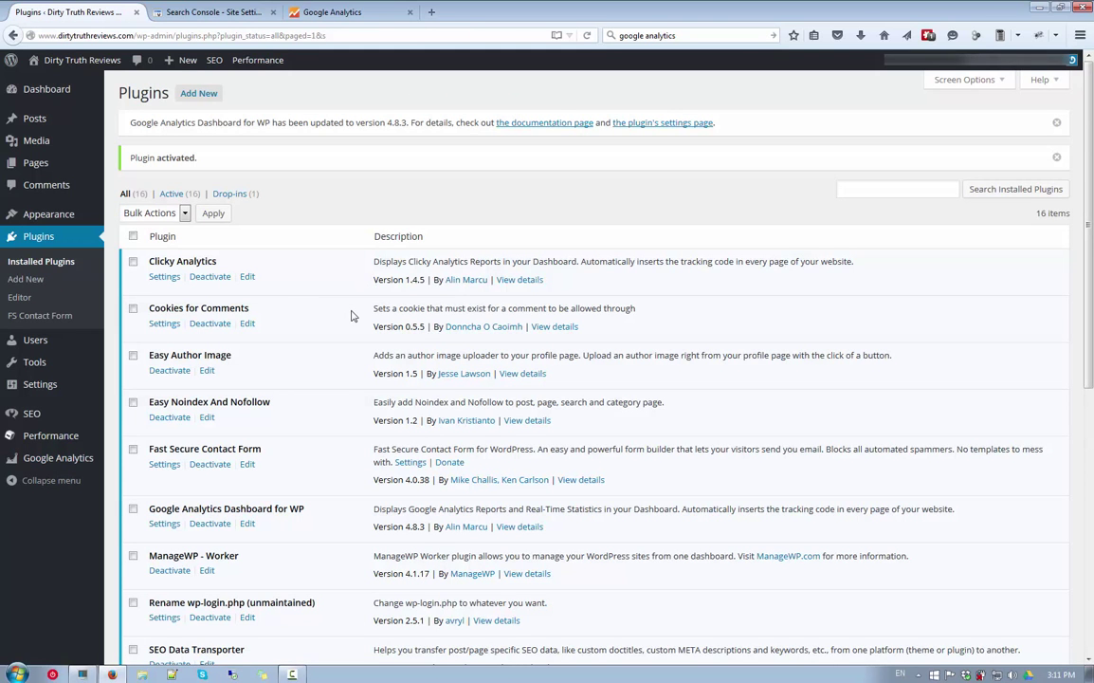
mouse_move(62, 459)
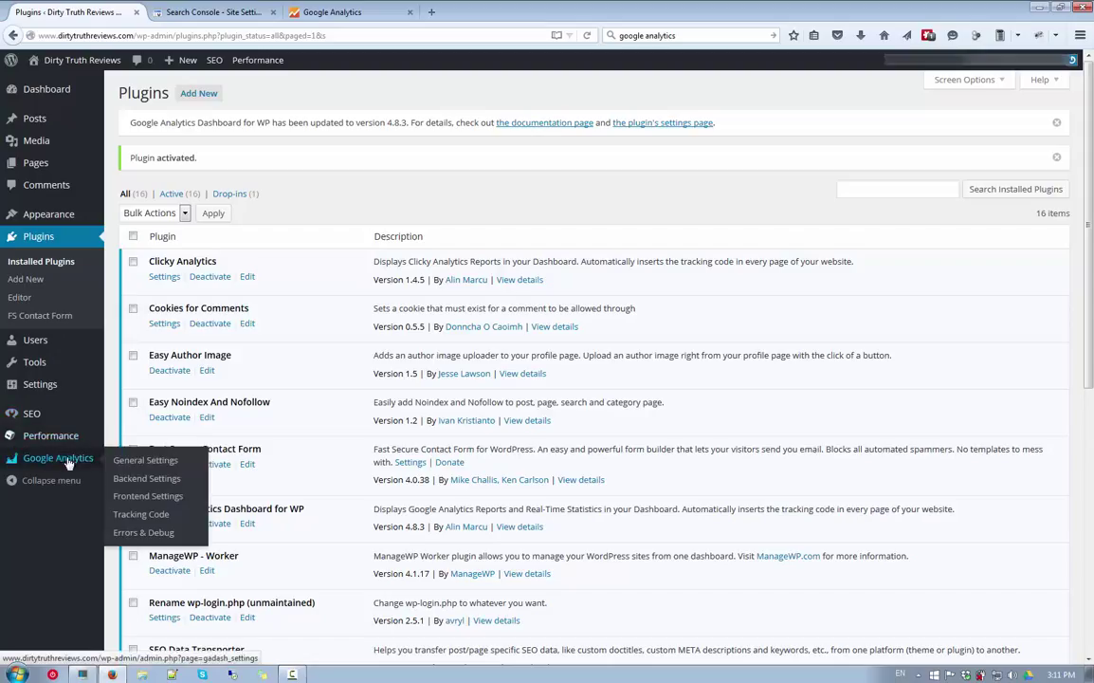
click(134, 463)
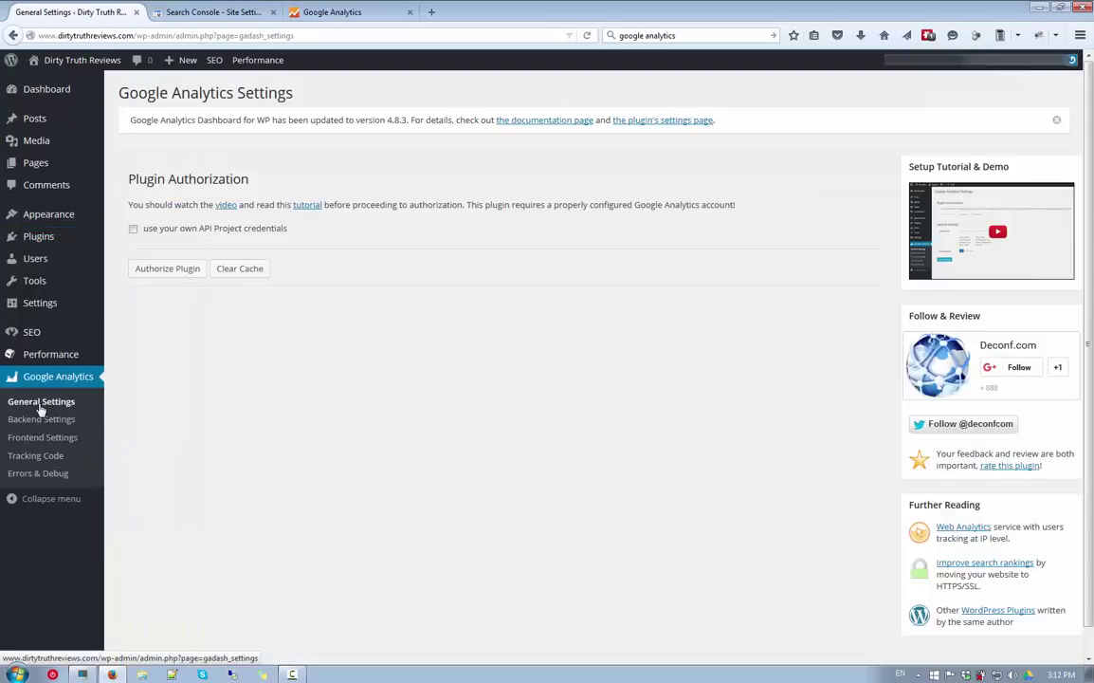
click(40, 404)
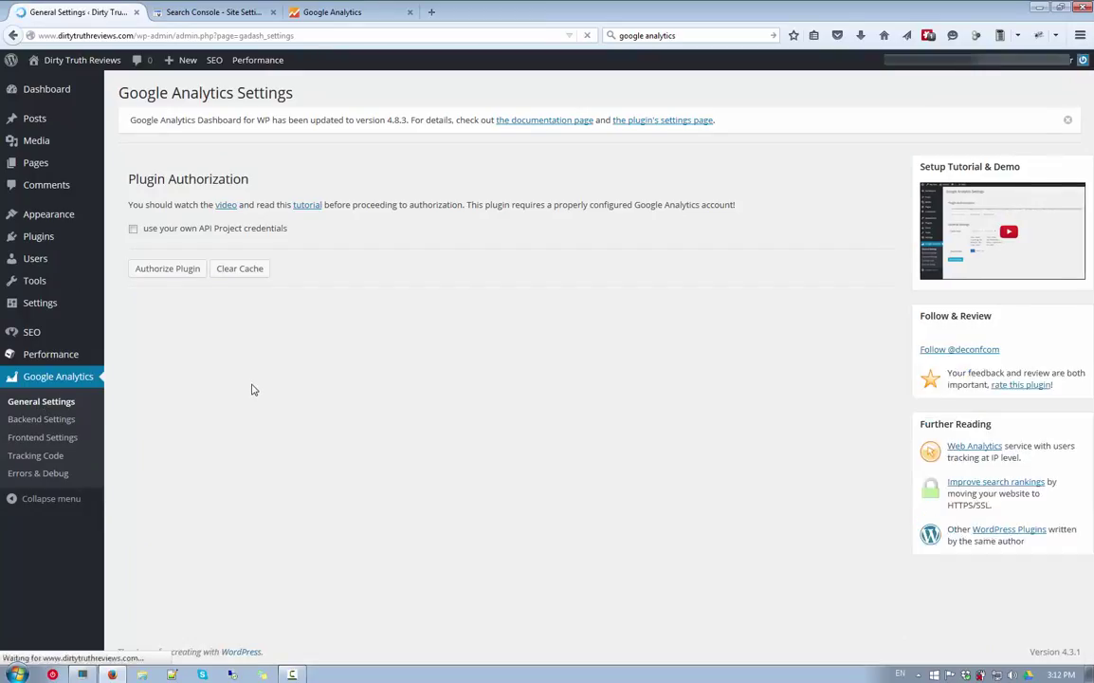
- Authorize the plugin with a pasted Google access code and save settings for the All Web Site Data view
click(168, 270)
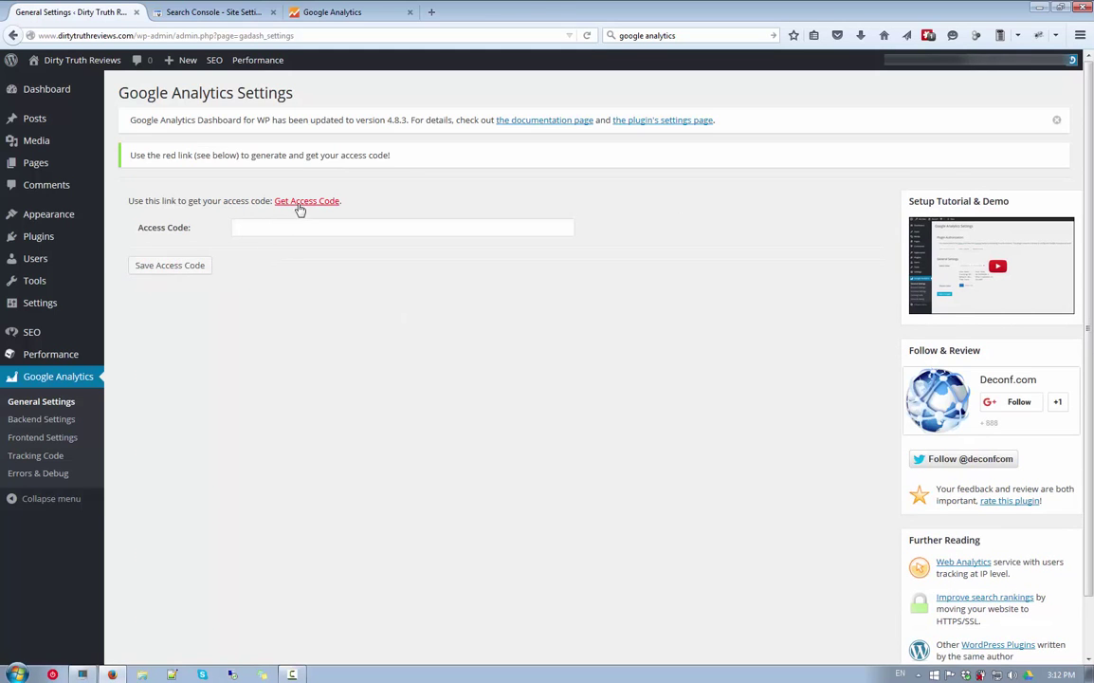
click(300, 201)
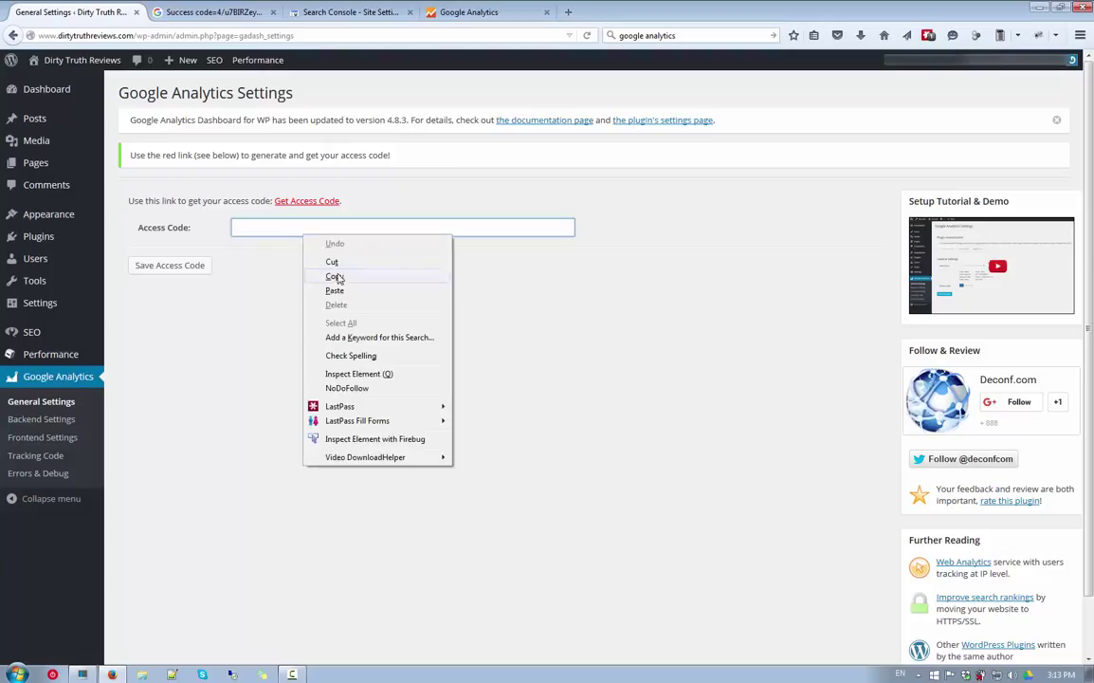
click(336, 291)
click(191, 266)
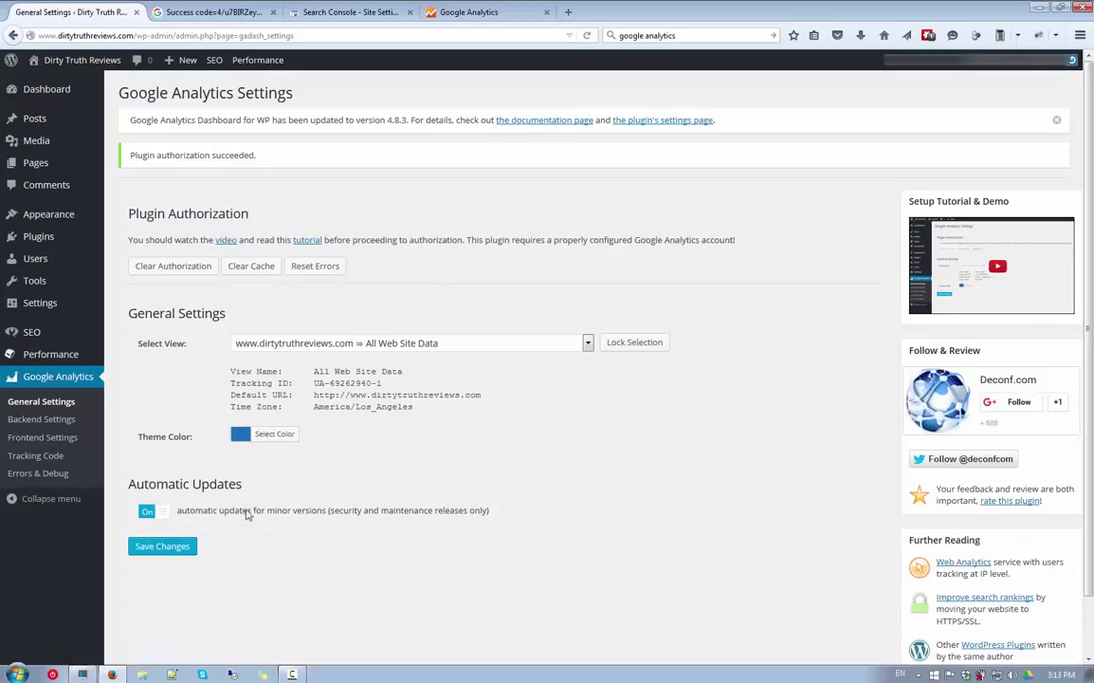
click(178, 549)
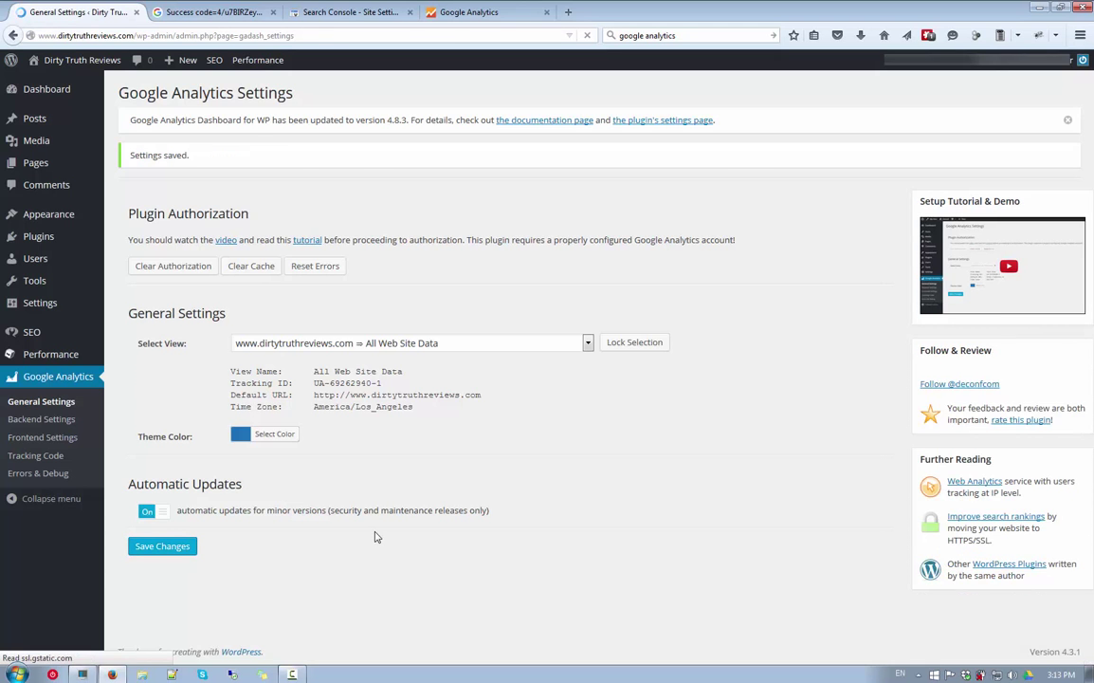
key(ctrl+shift+Tab)
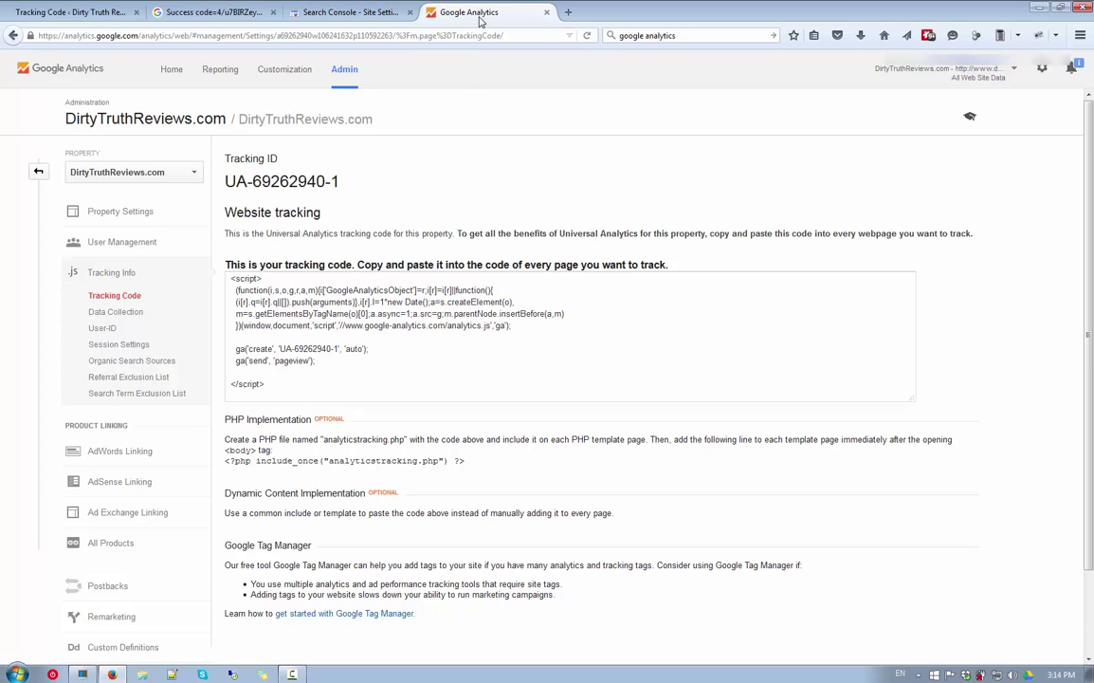
- Open the Google Analytics Property linking page from the Search Console settings menu
click(337, 13)
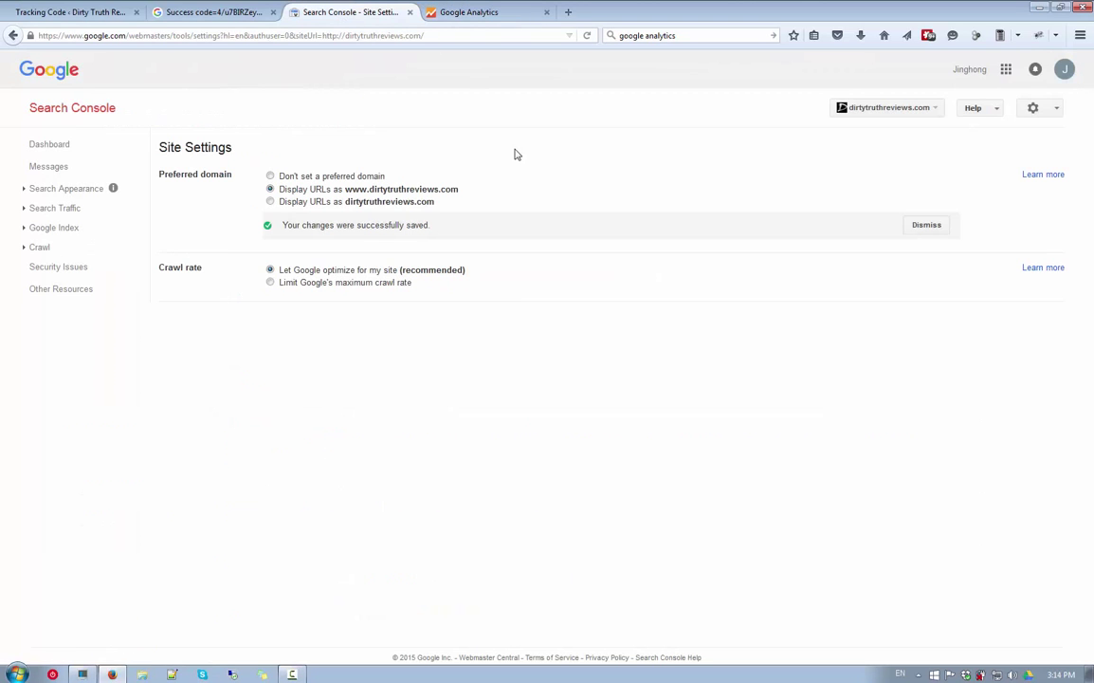
click(534, 15)
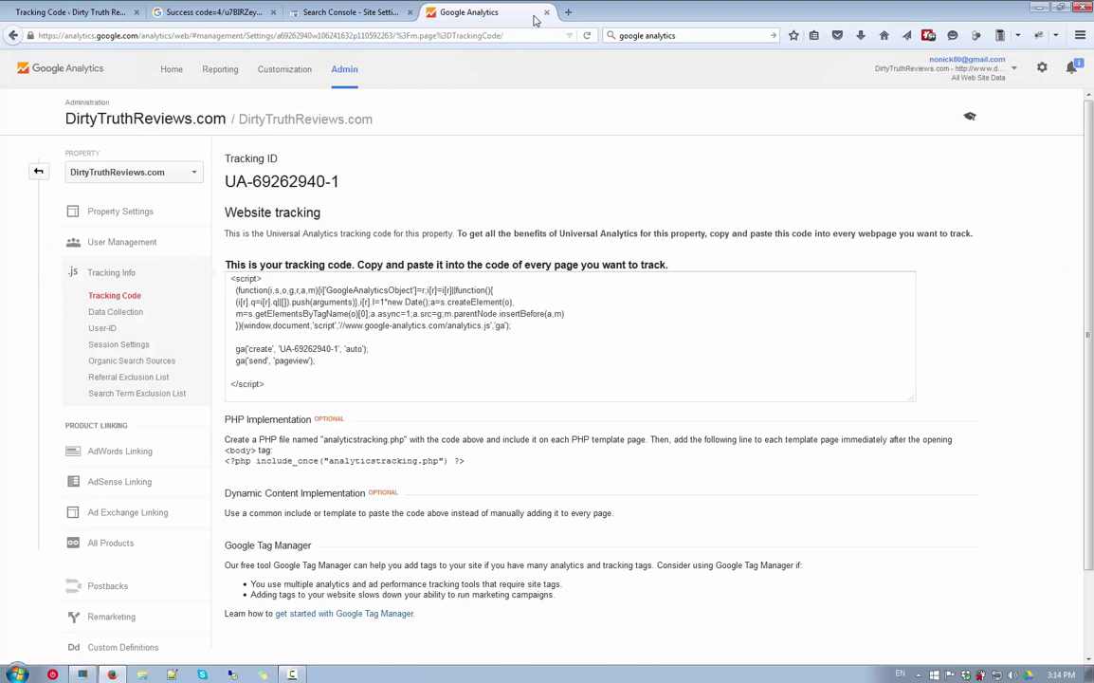
click(346, 12)
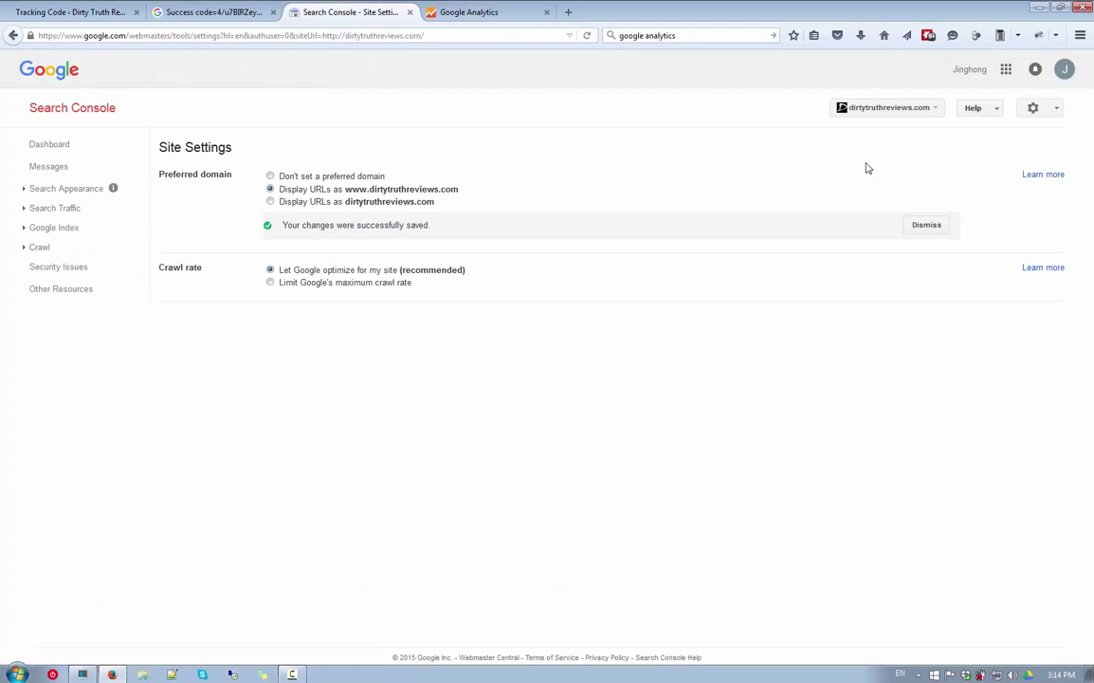
click(1033, 109)
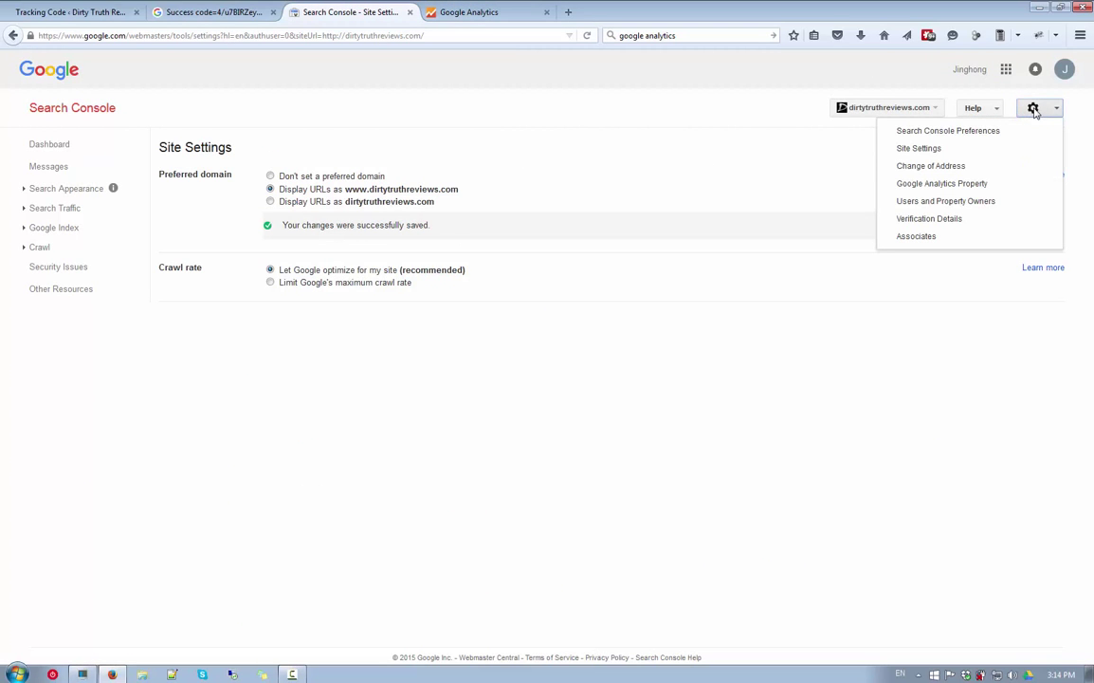
click(935, 185)
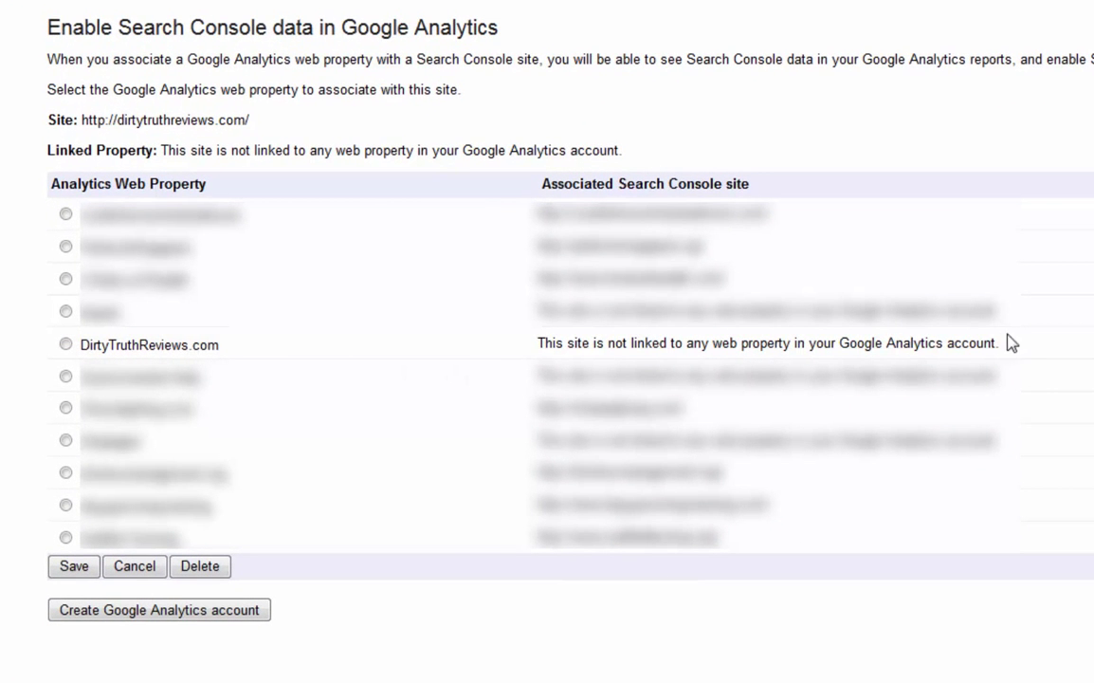
- Select the DirtyTruthReviews.com property, save, and confirm the association
drag(951, 344, 80, 344)
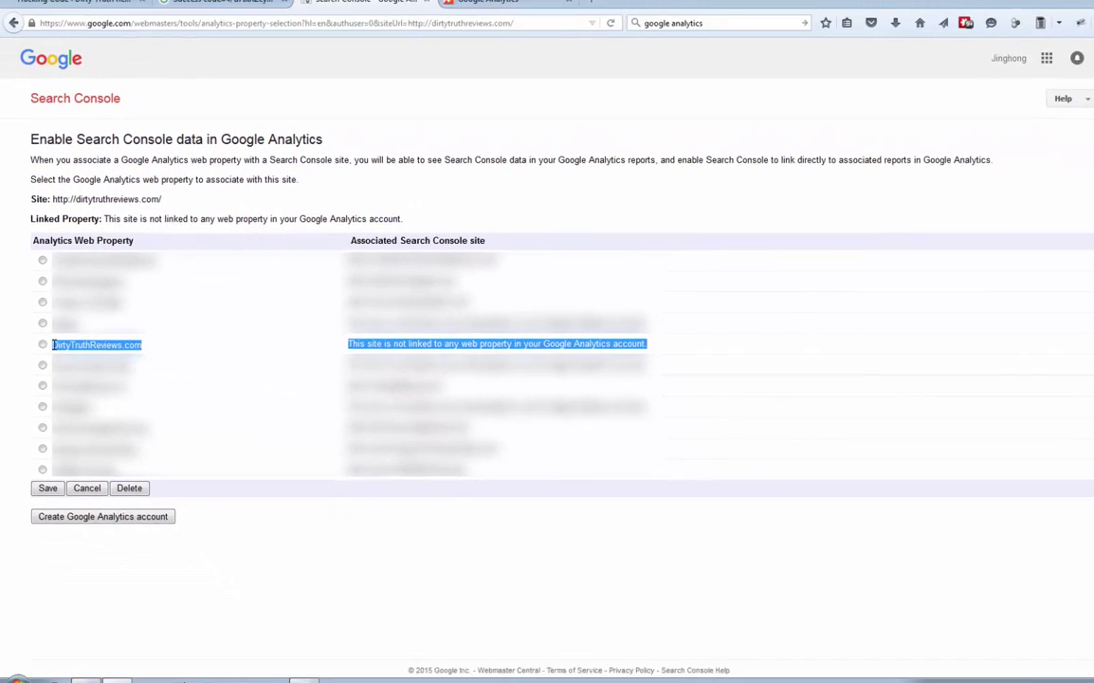
click(42, 344)
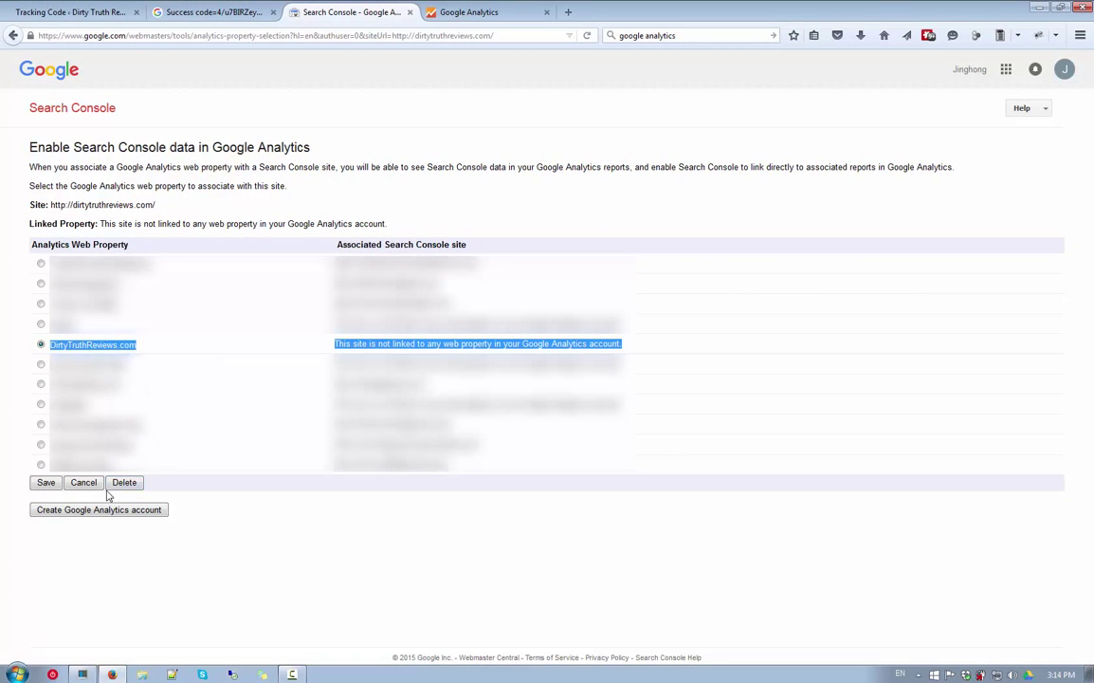
click(46, 482)
click(277, 383)
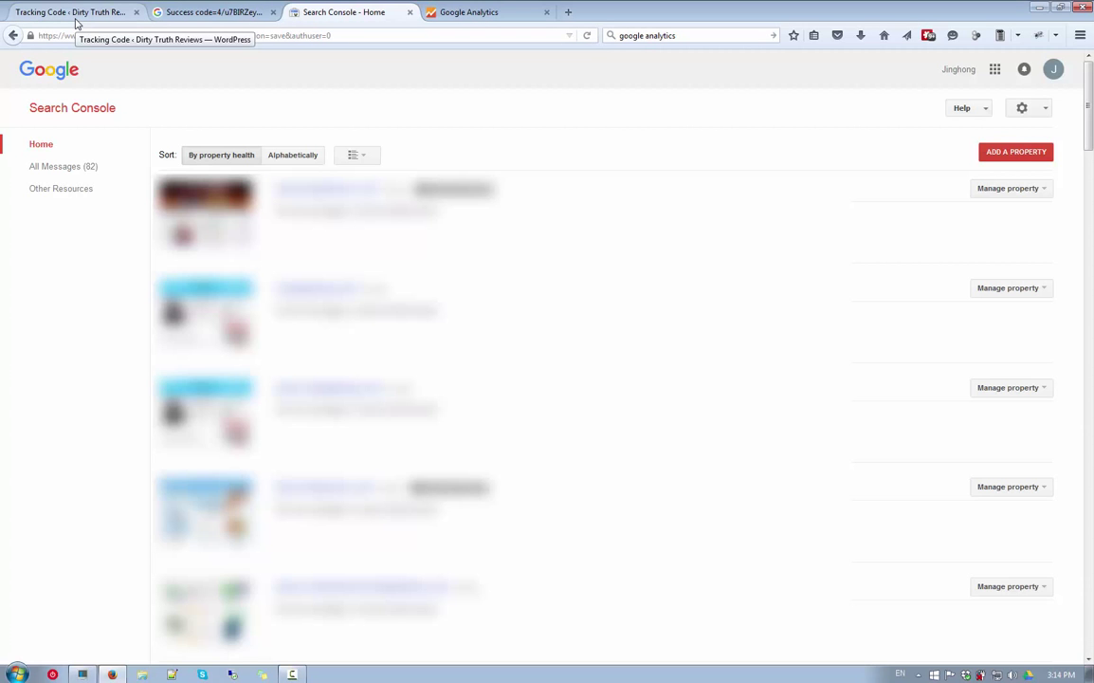
- Back in WordPress, open the Yoast SEO > General settings
click(76, 21)
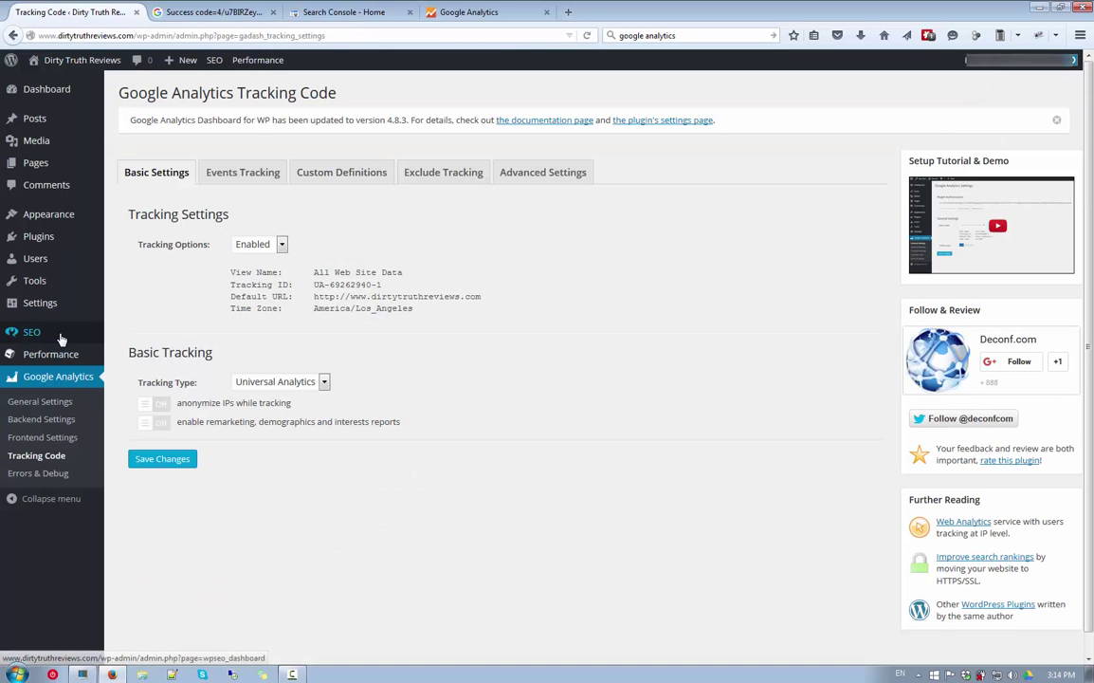
mouse_move(44, 336)
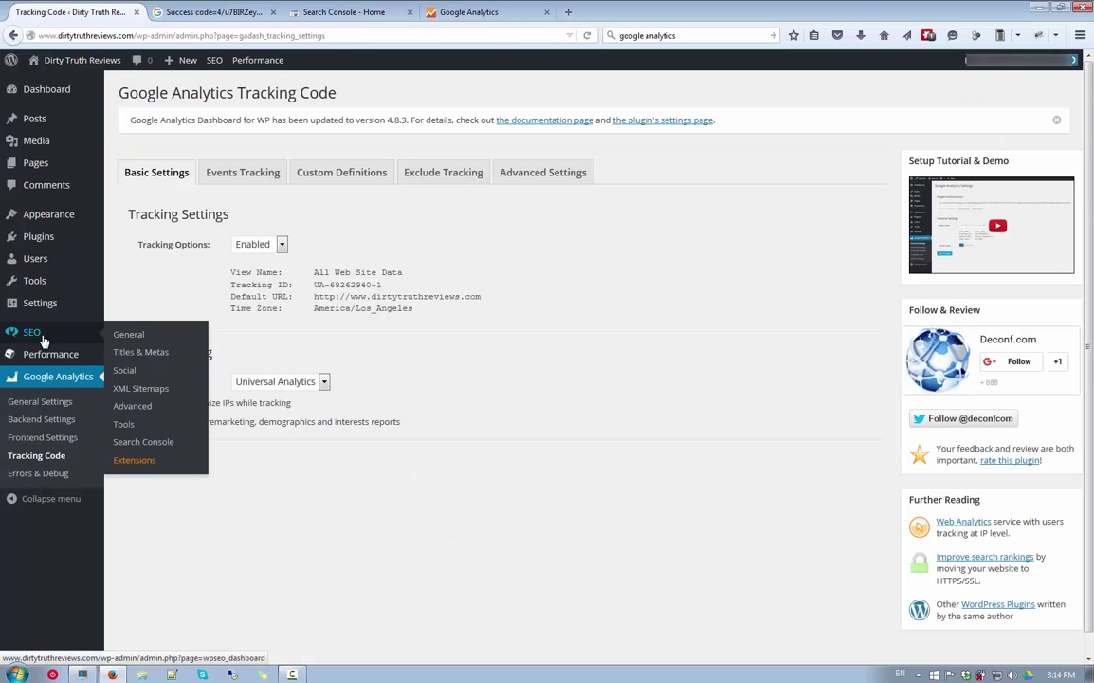
click(134, 338)
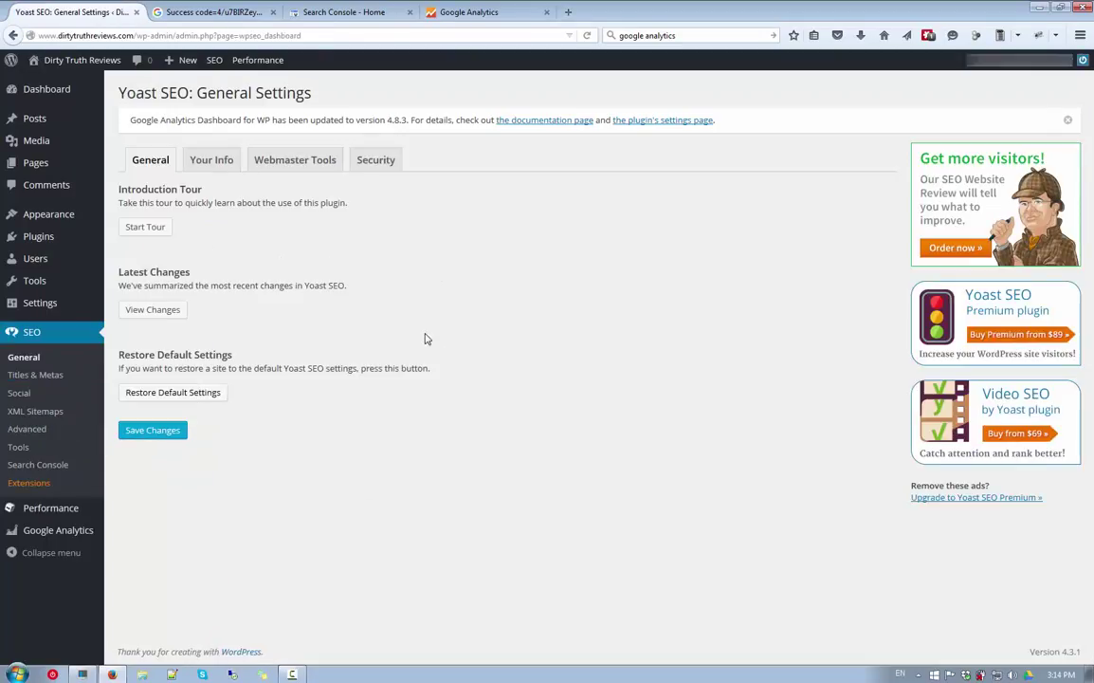
- Browse the Your Info, Webmaster Tools and Security tabs, then go to Yoast's Search Console page
click(203, 161)
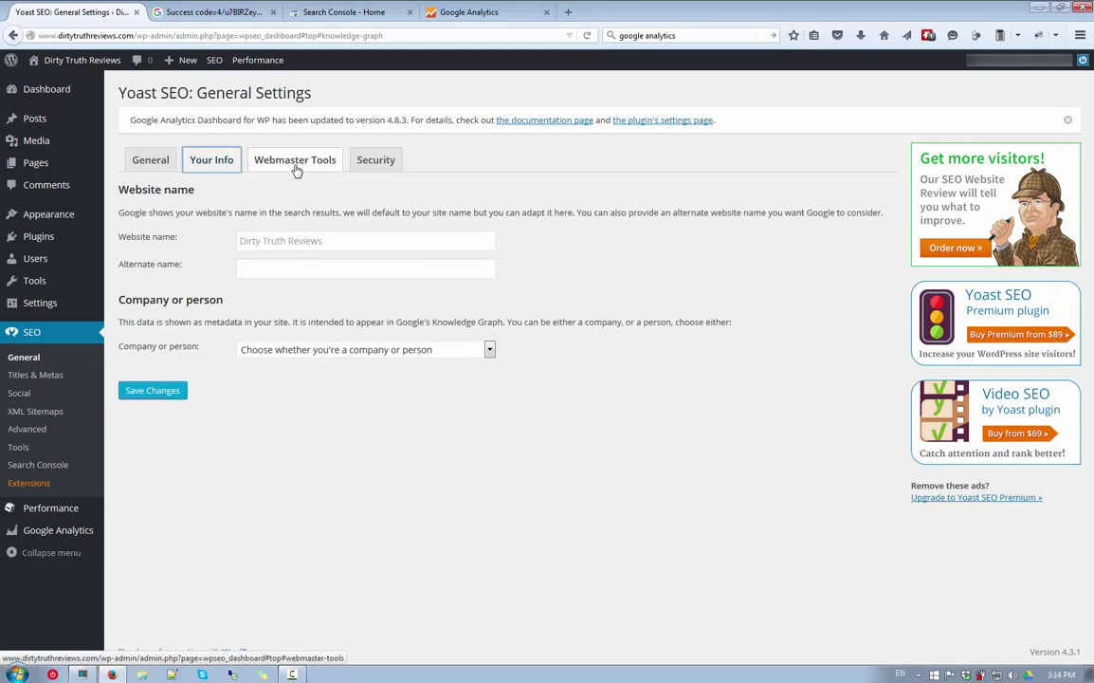
click(296, 169)
click(360, 163)
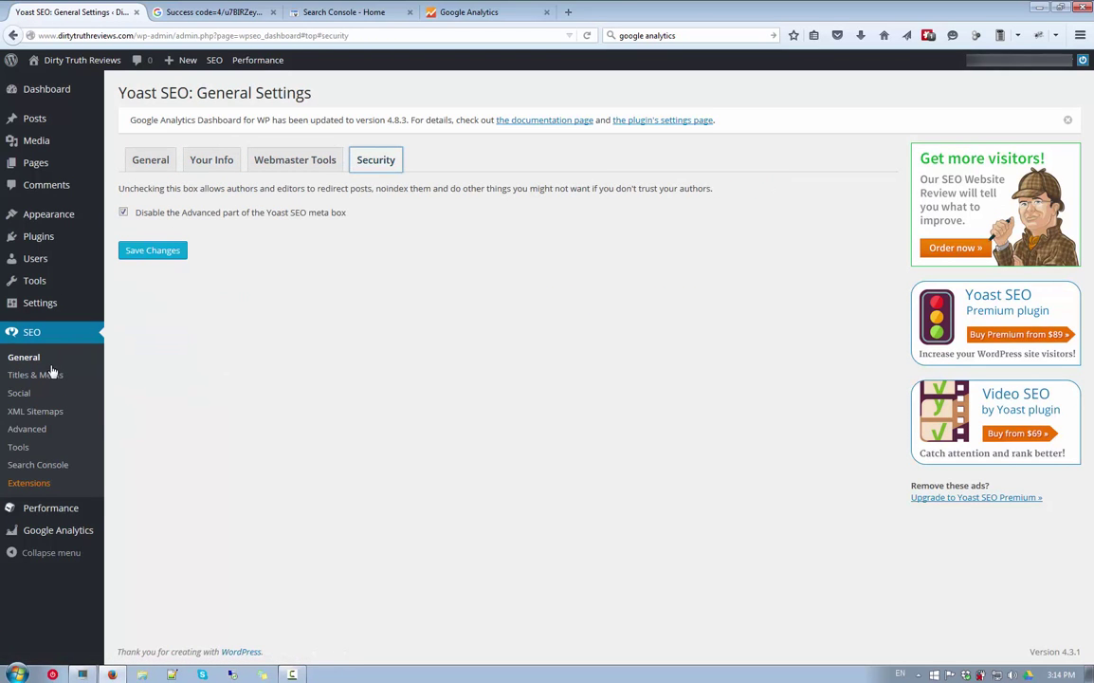
click(43, 463)
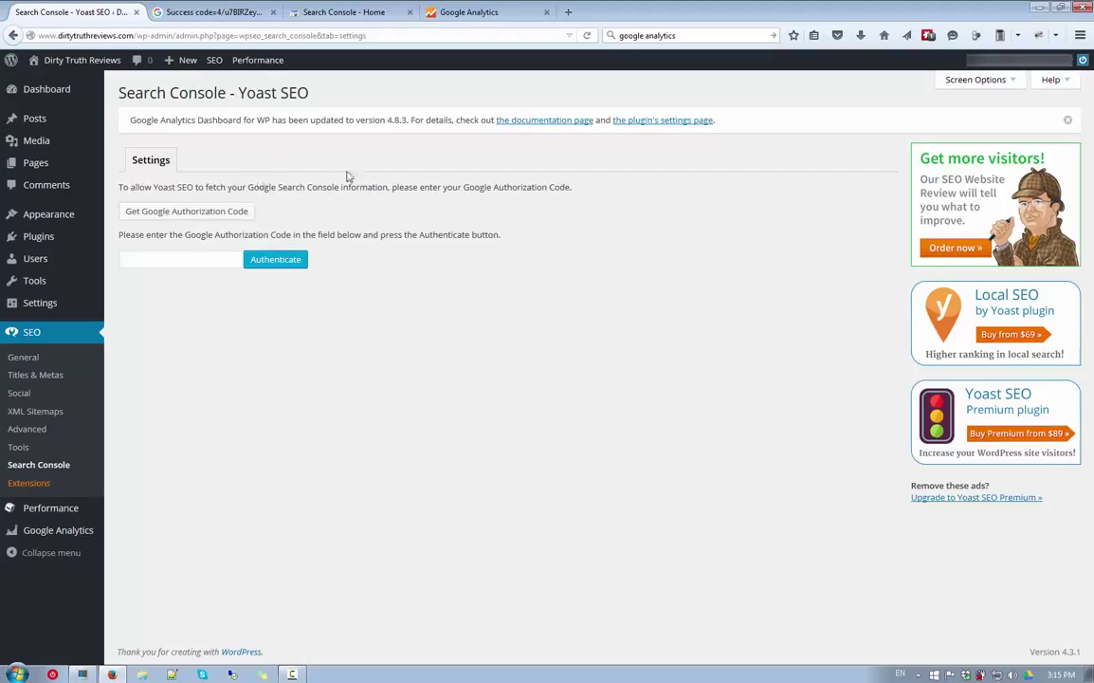
- Get a Google authorization code, allow access, and paste the code into Yoast to authenticate
click(203, 211)
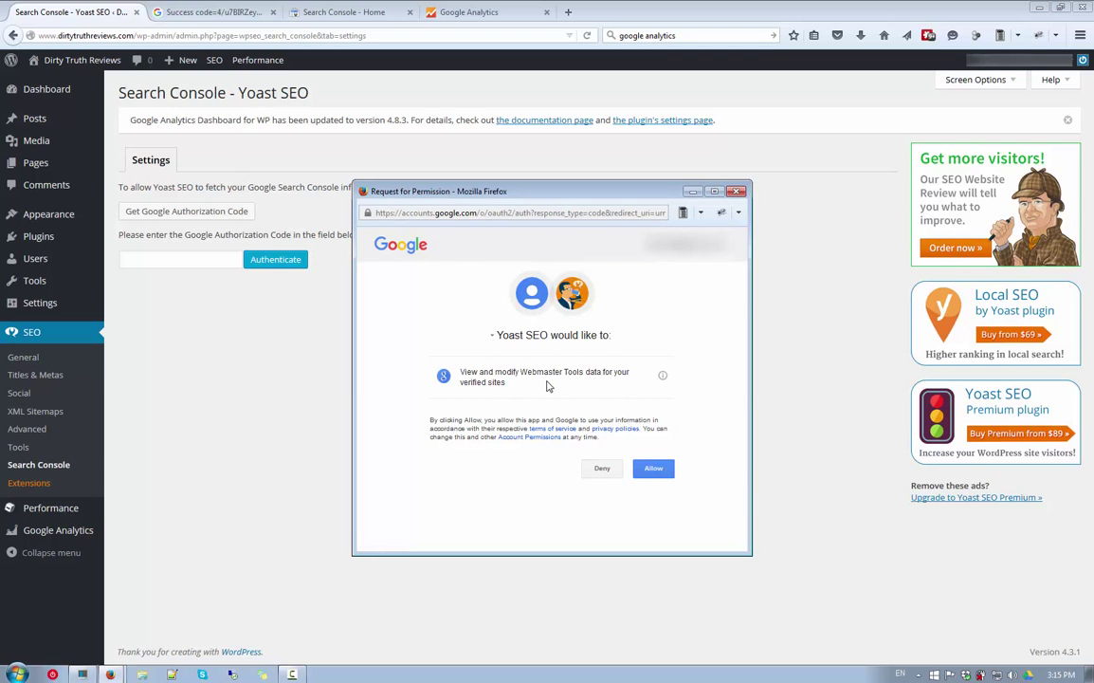
click(652, 469)
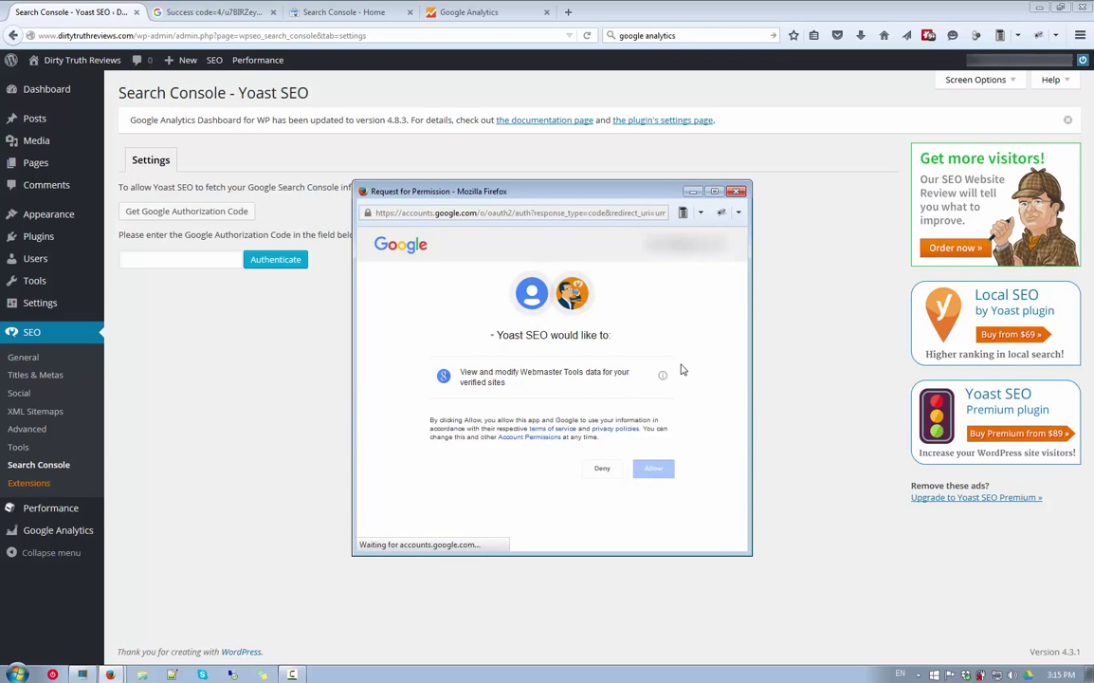
click(500, 277)
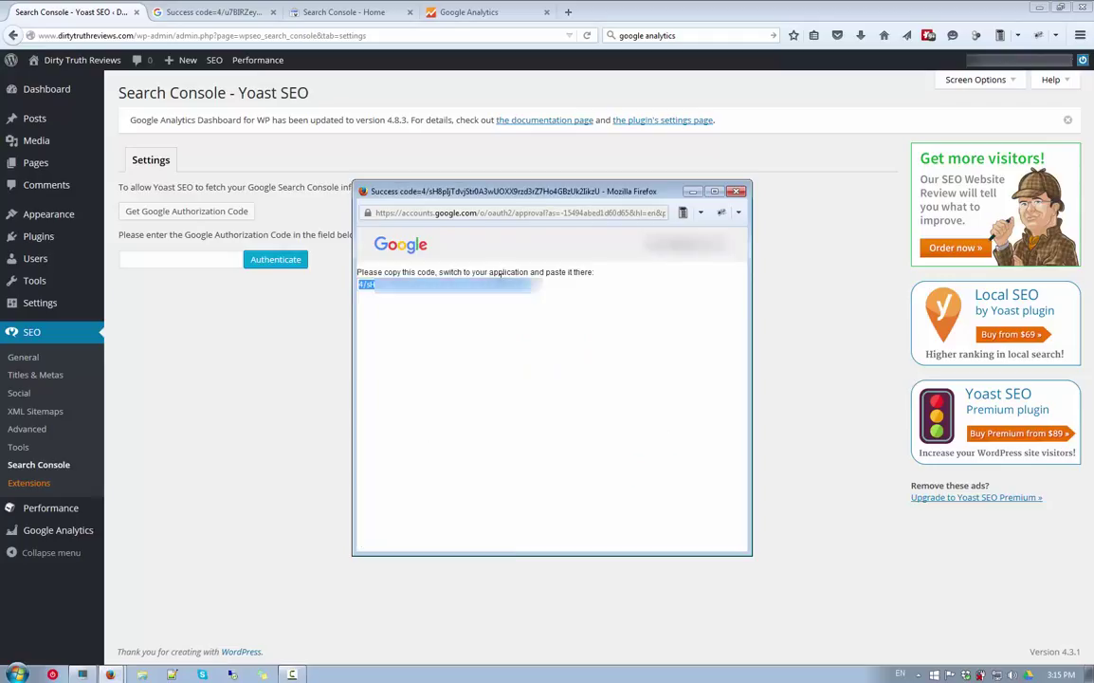
key(ctrl+c)
key(alt+Tab)
key(ctrl+v)
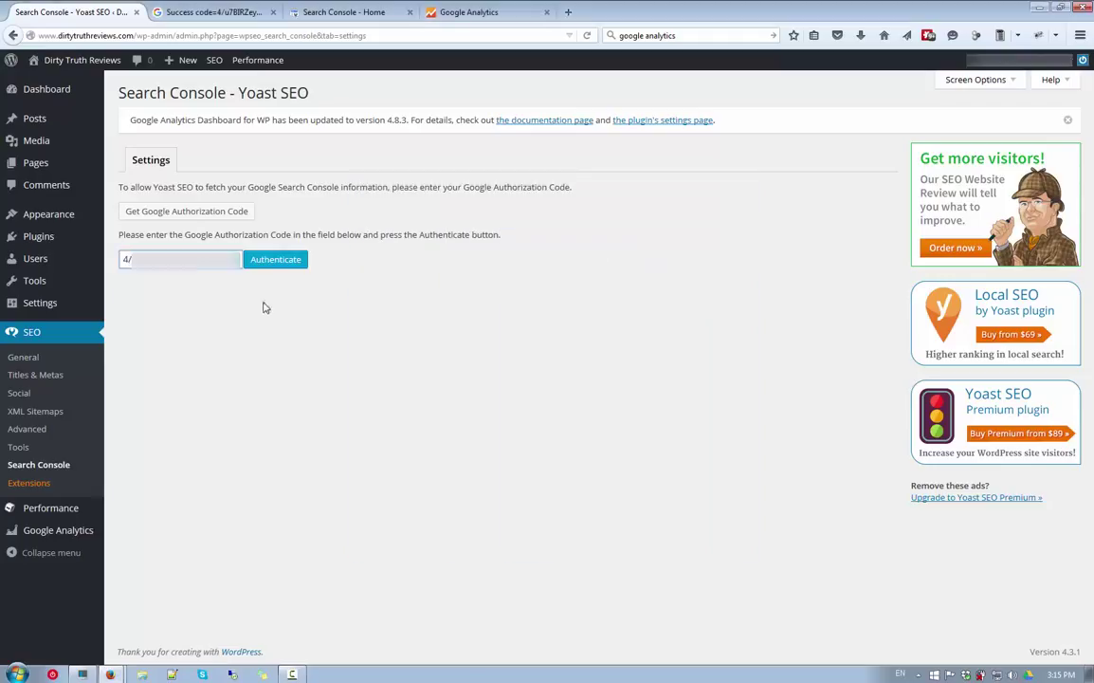
click(275, 261)
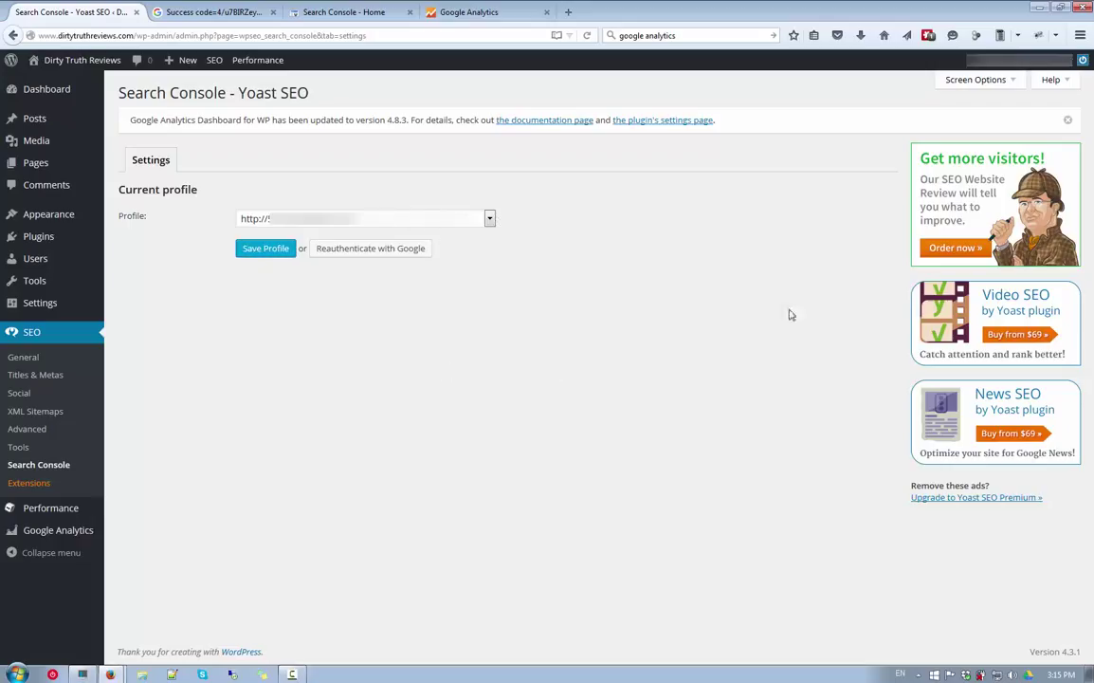
click(489, 219)
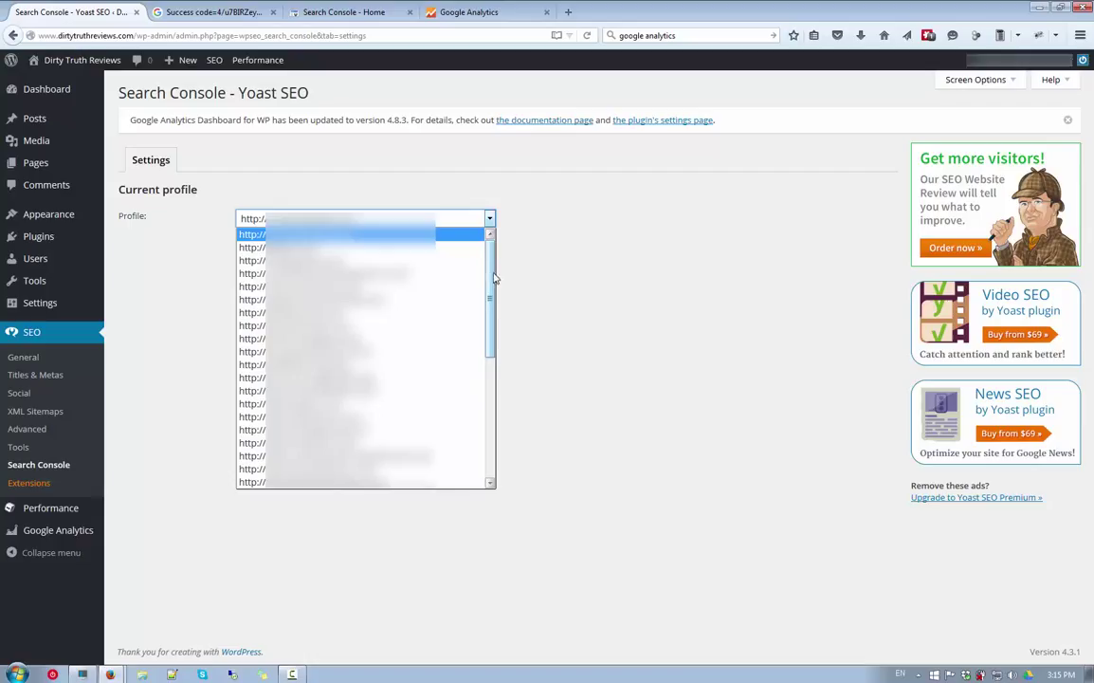
drag(493, 277, 510, 401)
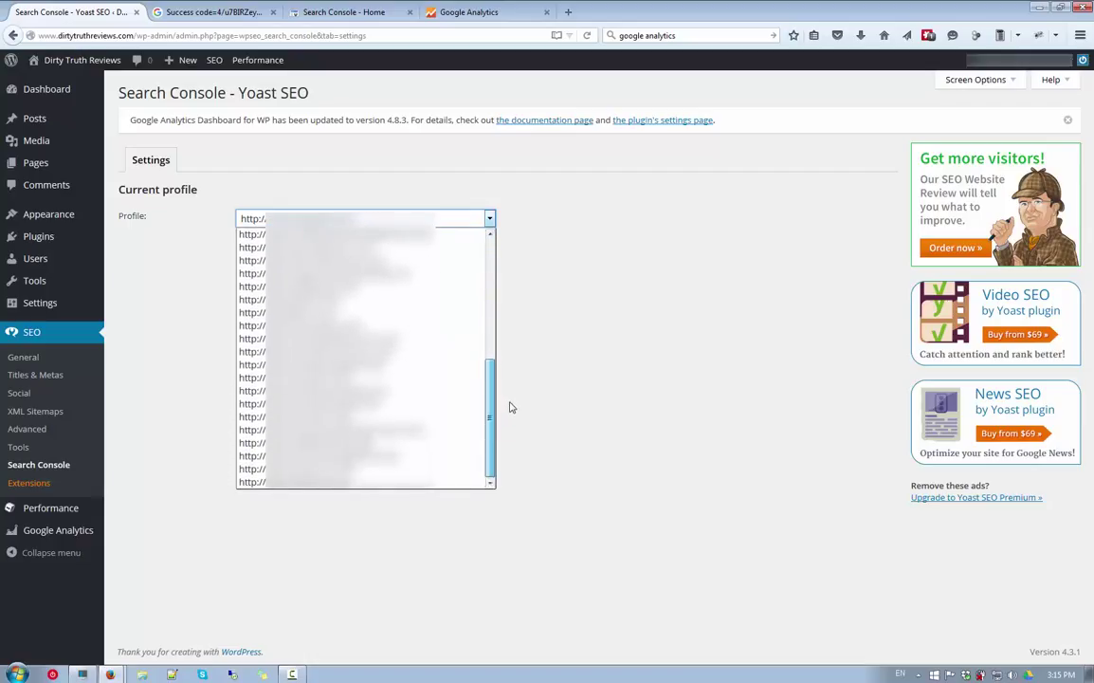
click(313, 244)
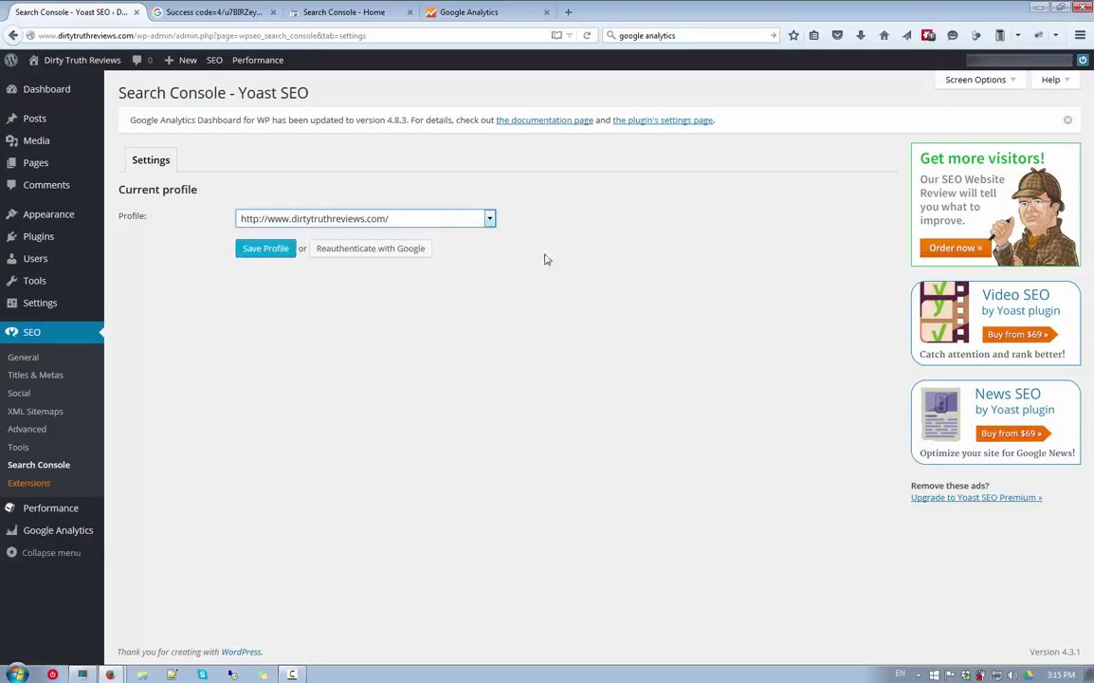
click(275, 252)
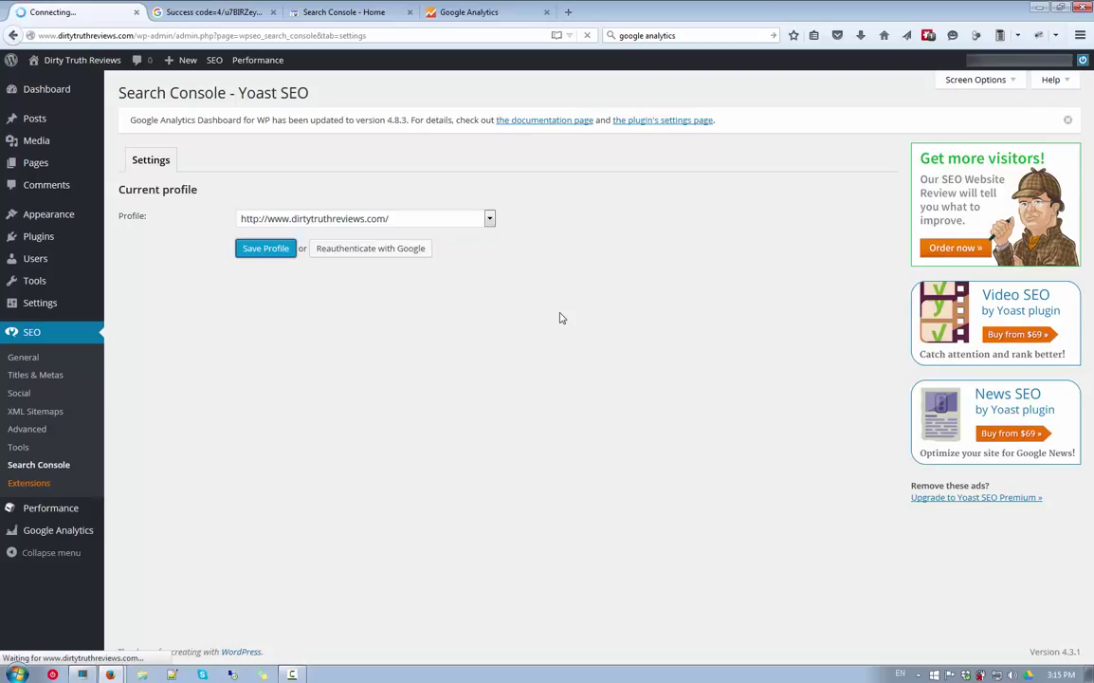